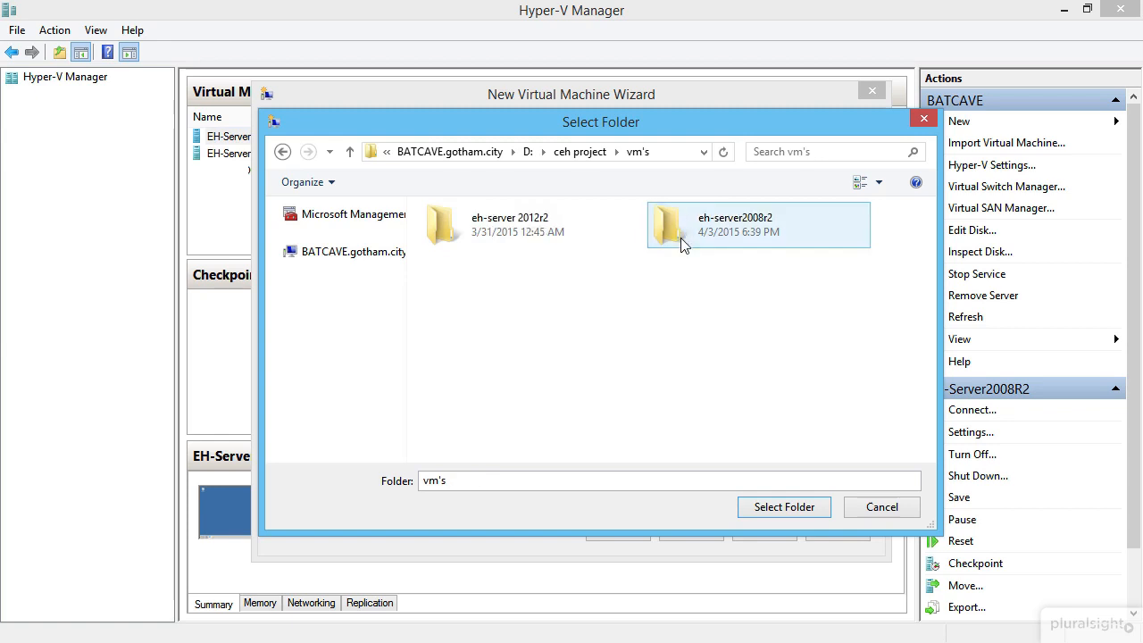
Step: Store the machine in D:\ceh project\vm's as Generation 1 with 2048 MB startup memory
left_click(785, 506)
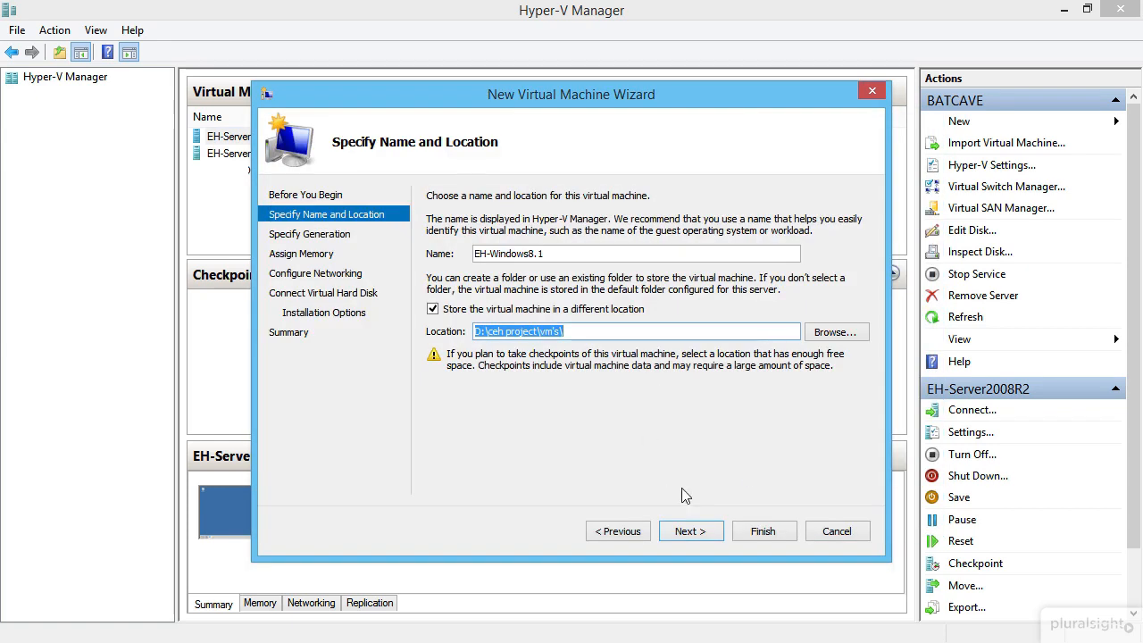
left_click(687, 527)
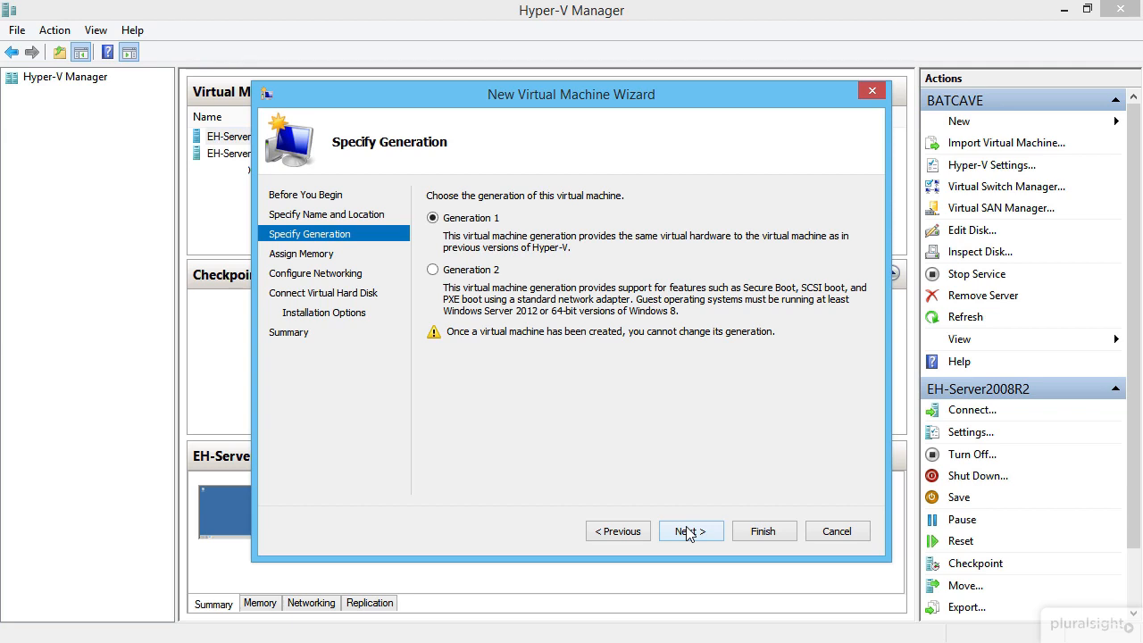
left_click(687, 532)
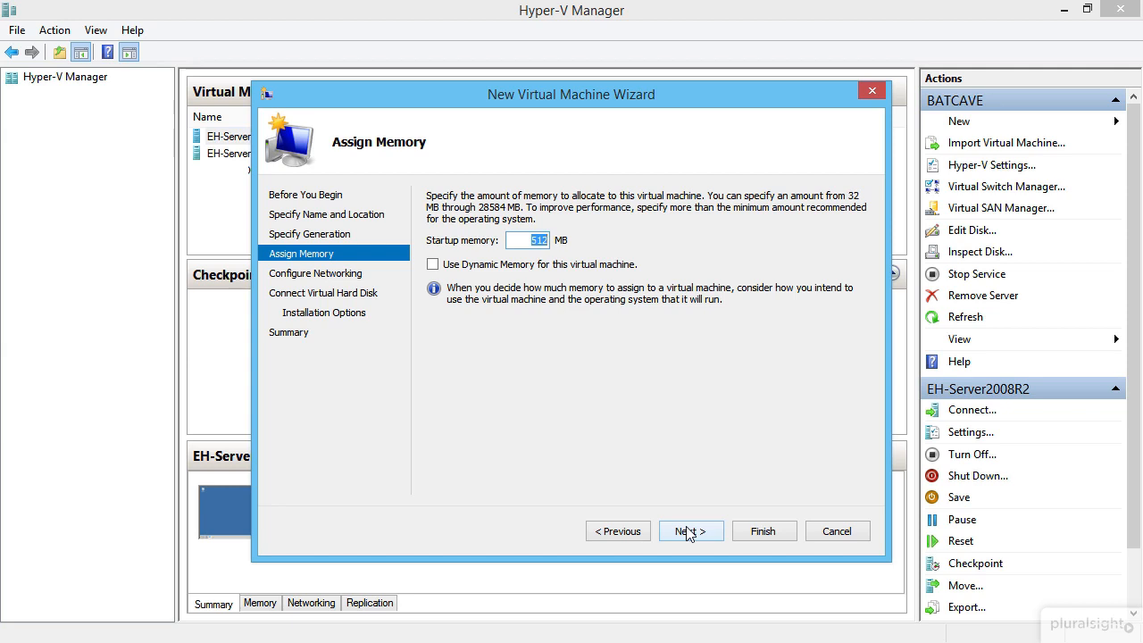
type("2048")
left_click(687, 532)
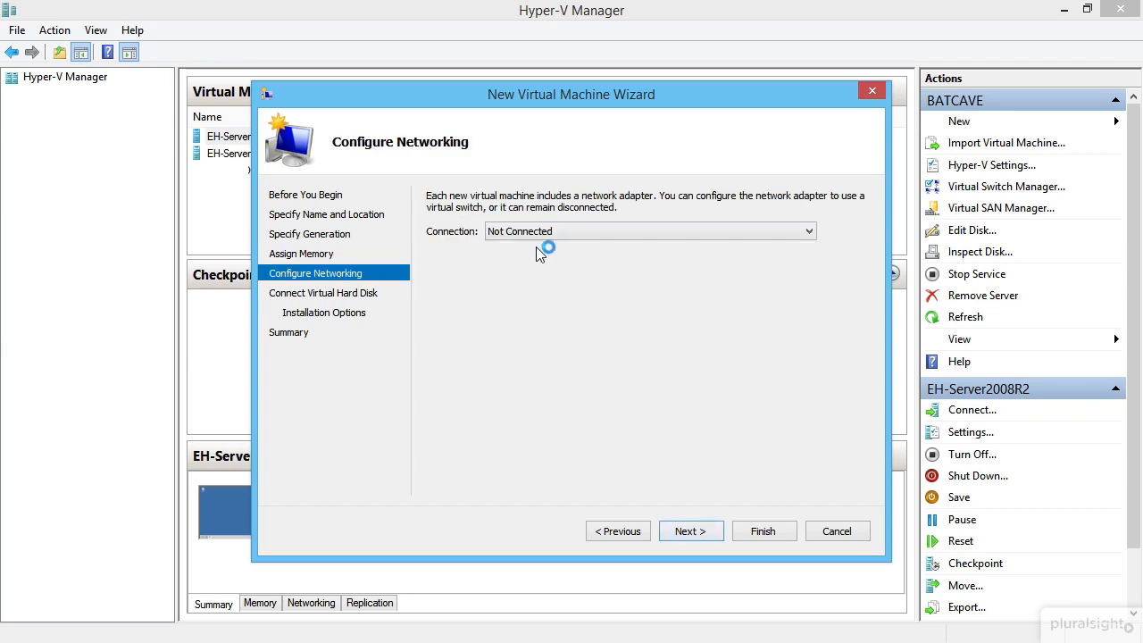
Step: Connect the virtual machine's network adapter to Hacking Network
left_click(541, 234)
left_click(542, 284)
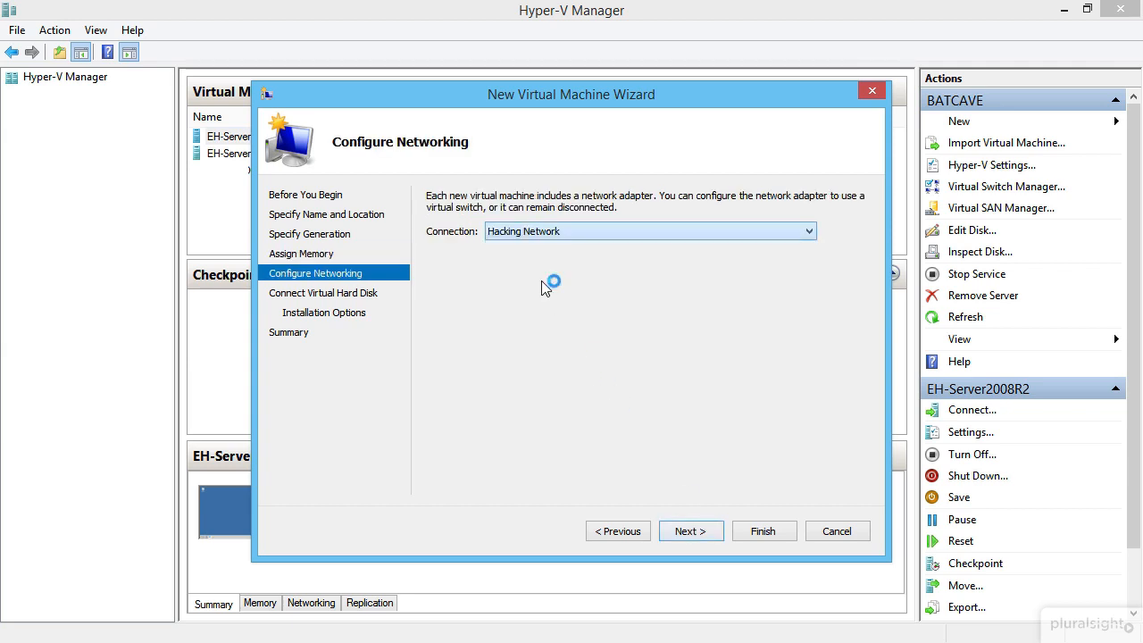
left_click(691, 532)
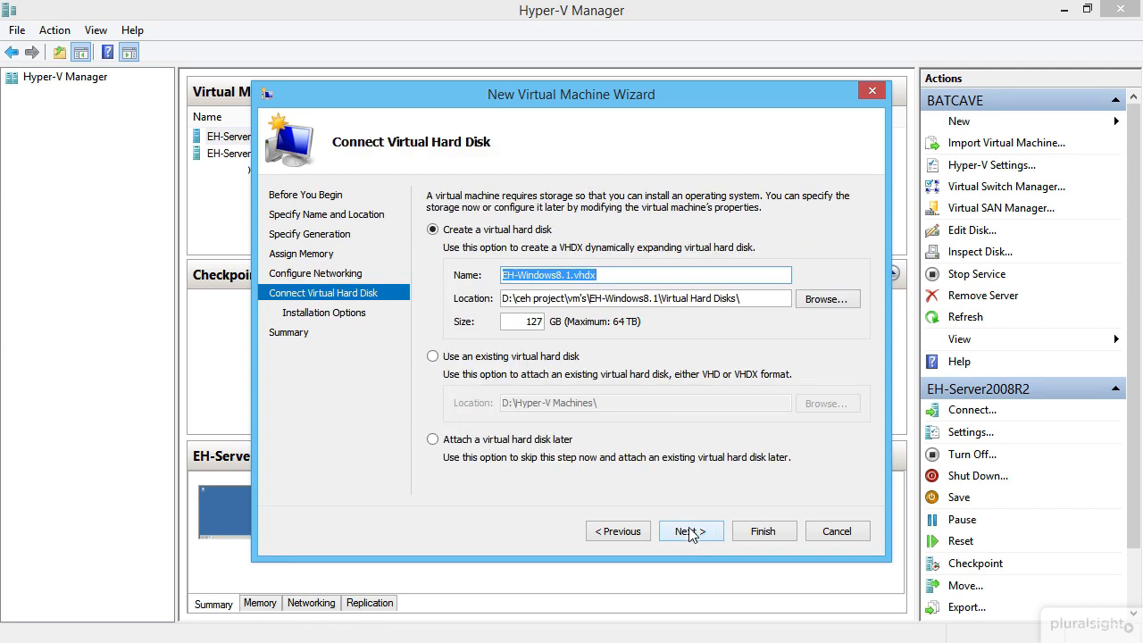
Step: Keep the default VHDX name, location and 127 GB size for the virtual disk
left_click(647, 274)
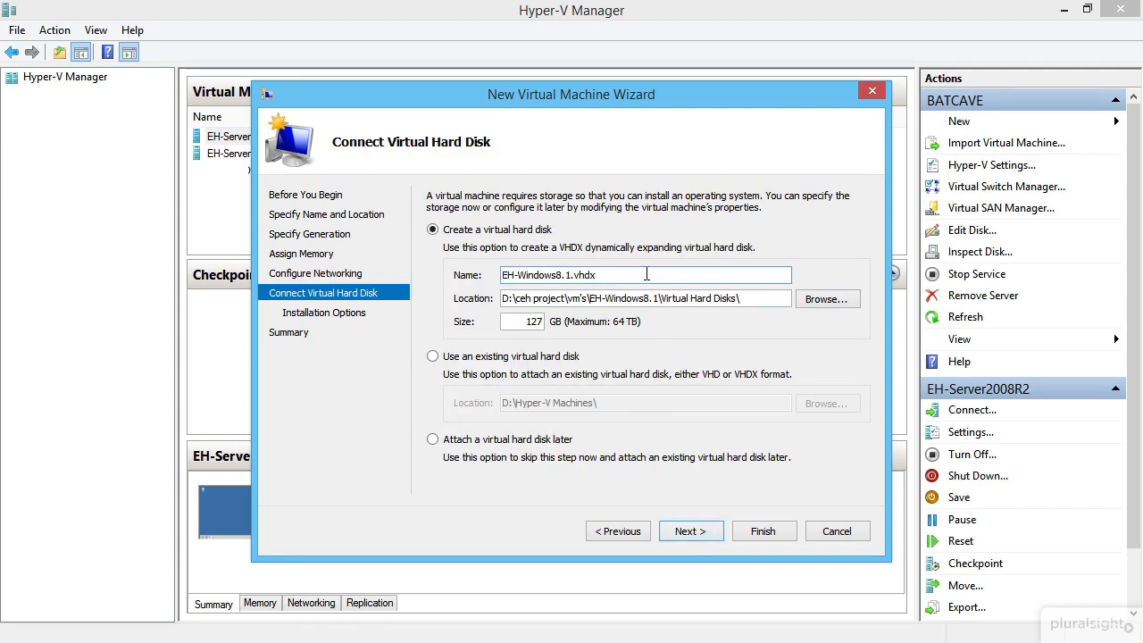
left_click_drag(603, 276, 529, 277)
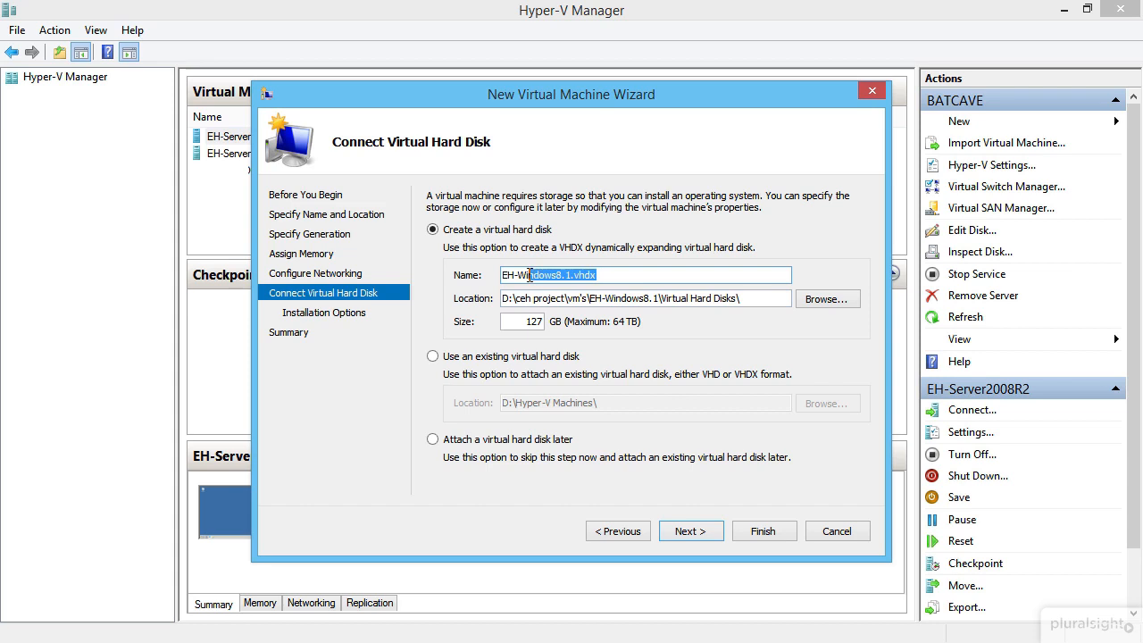
left_click_drag(755, 297, 535, 297)
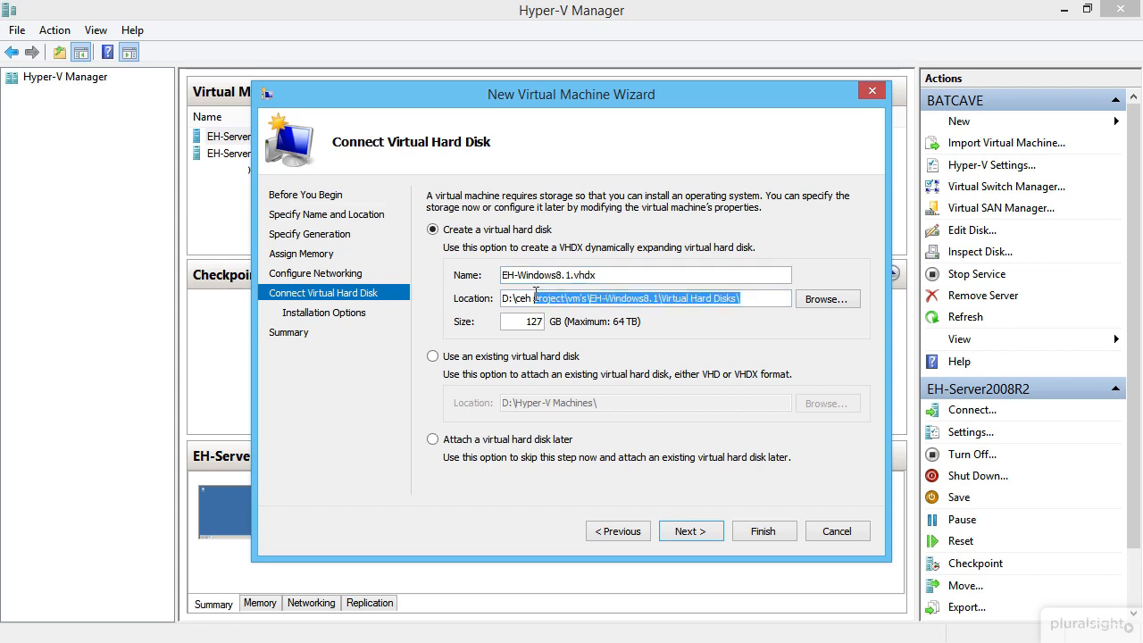
key("Tab")
key("Tab")
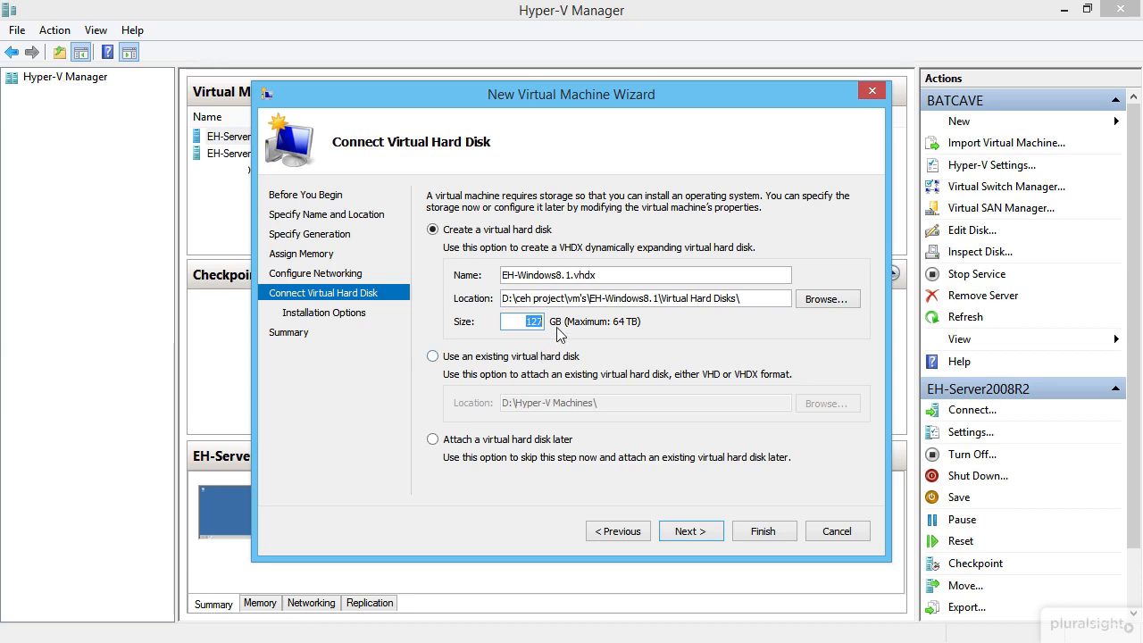
left_click(541, 323)
left_click(690, 531)
Step: Set windows 8.1 trial.iso as the bootable install image and finish the wizard
left_click(498, 255)
left_click(477, 314)
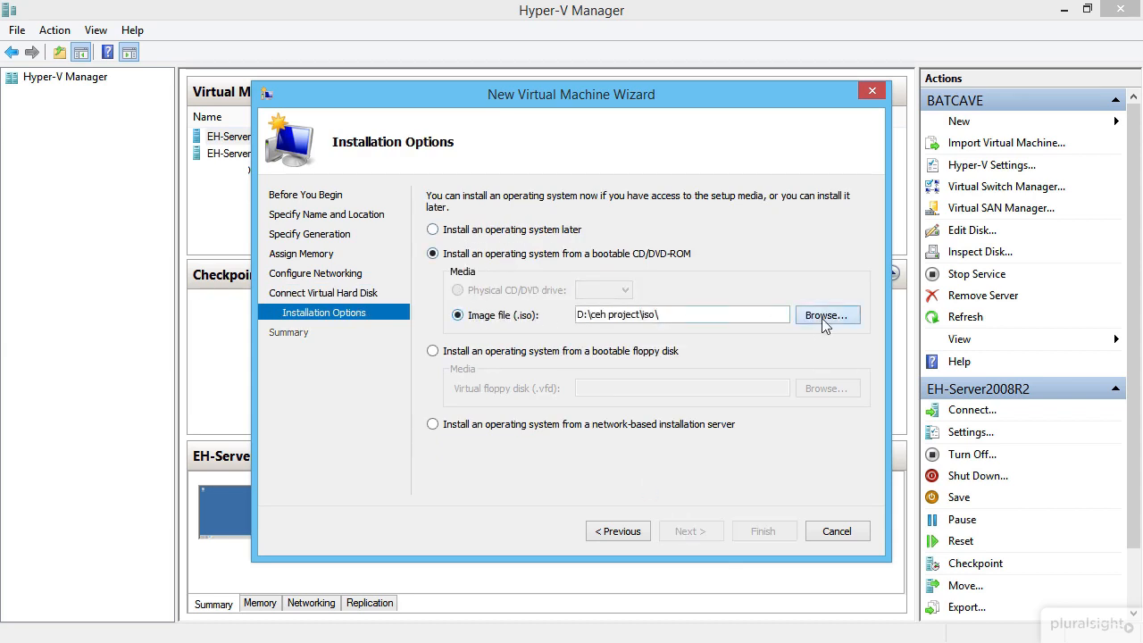
left_click(823, 323)
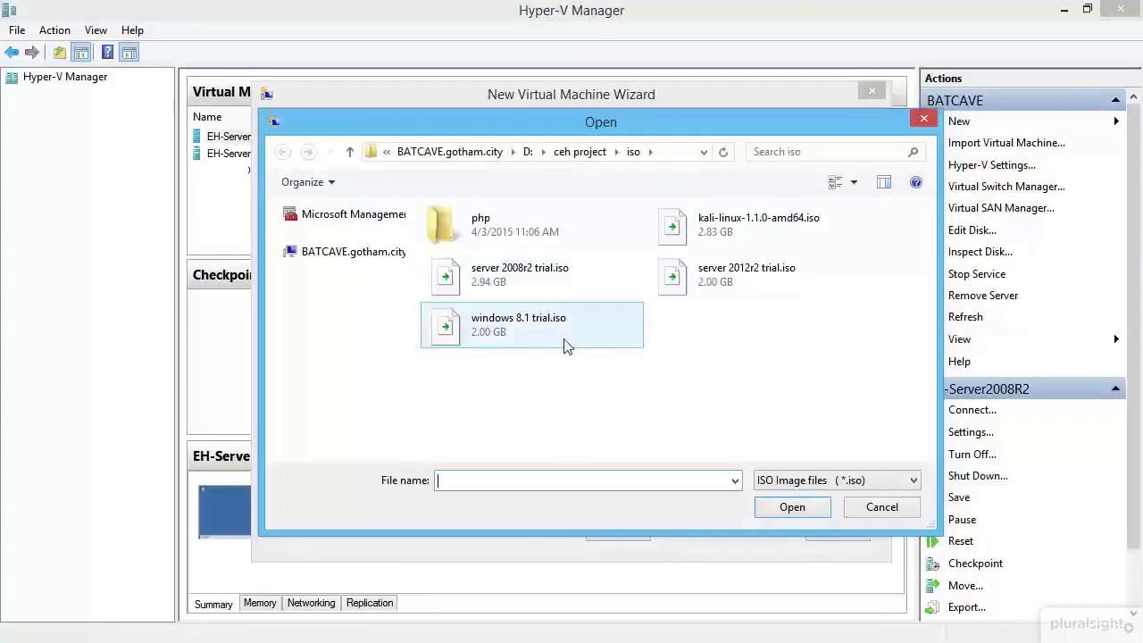
left_click(536, 333)
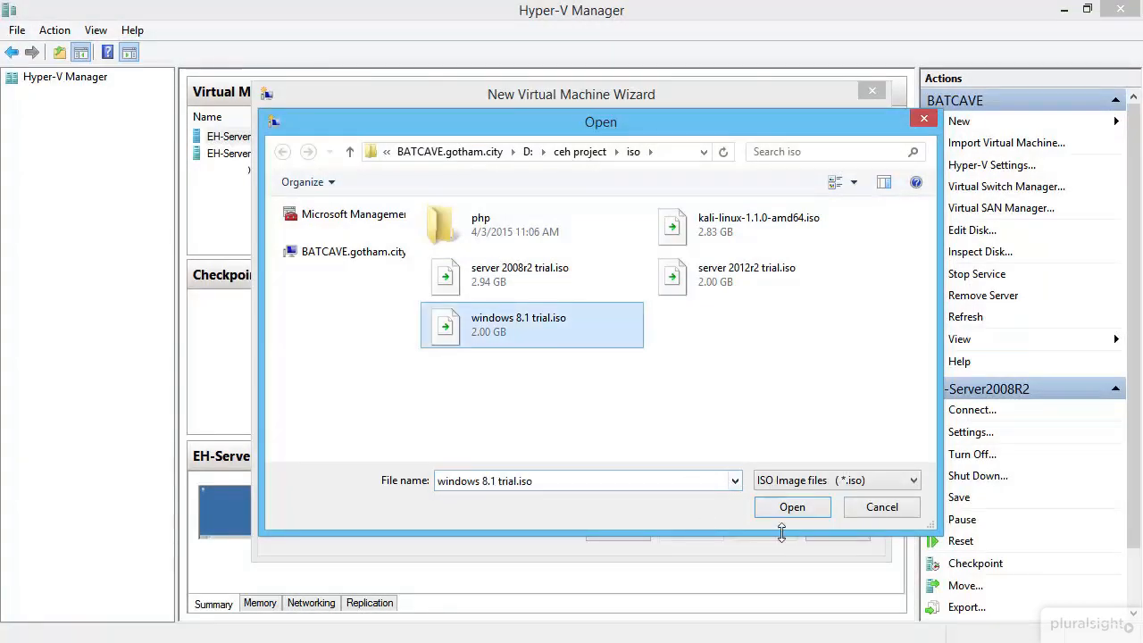
left_click(765, 506)
left_click(687, 534)
left_click(741, 532)
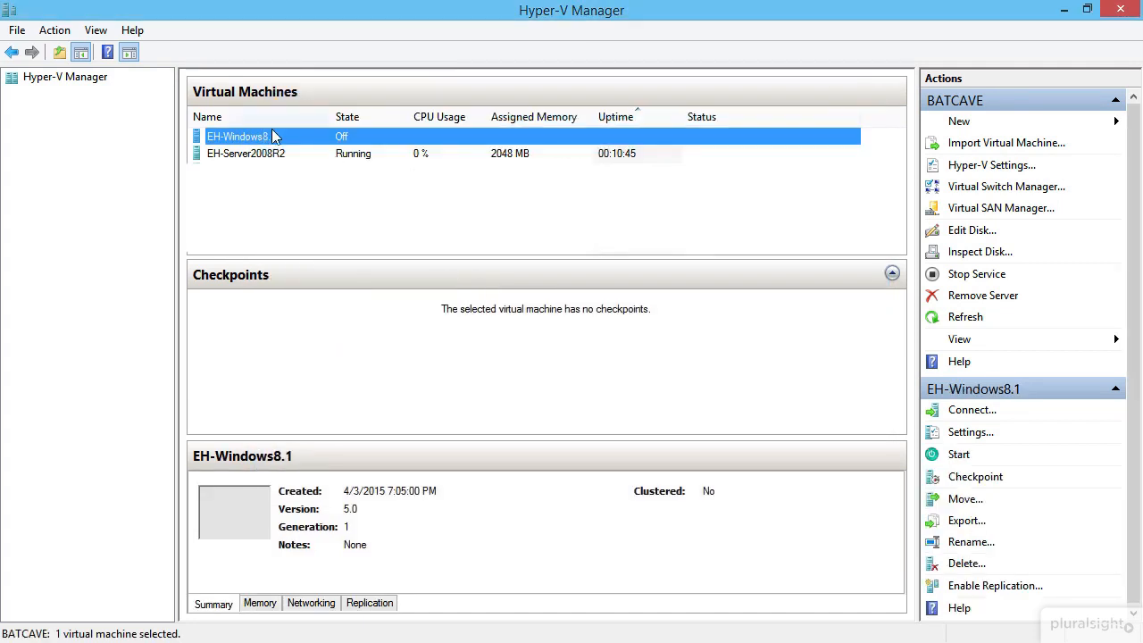
Step: Open a connection window to EH-Windows8.1 and start the machine
right_click(276, 135)
left_click(326, 143)
left_click(223, 41)
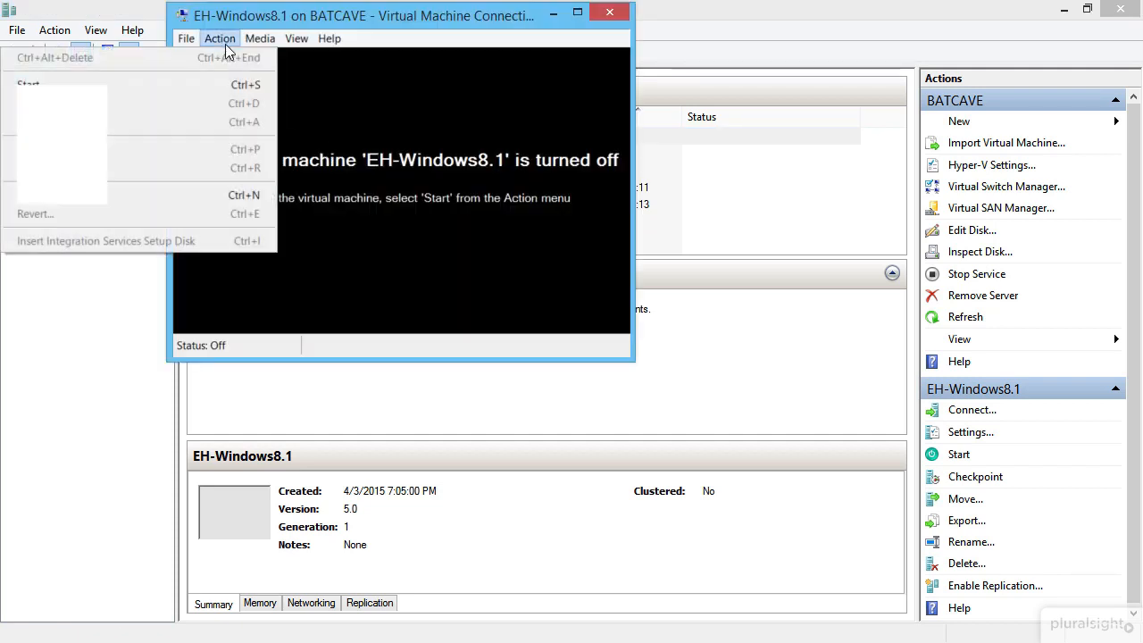
left_click(219, 81)
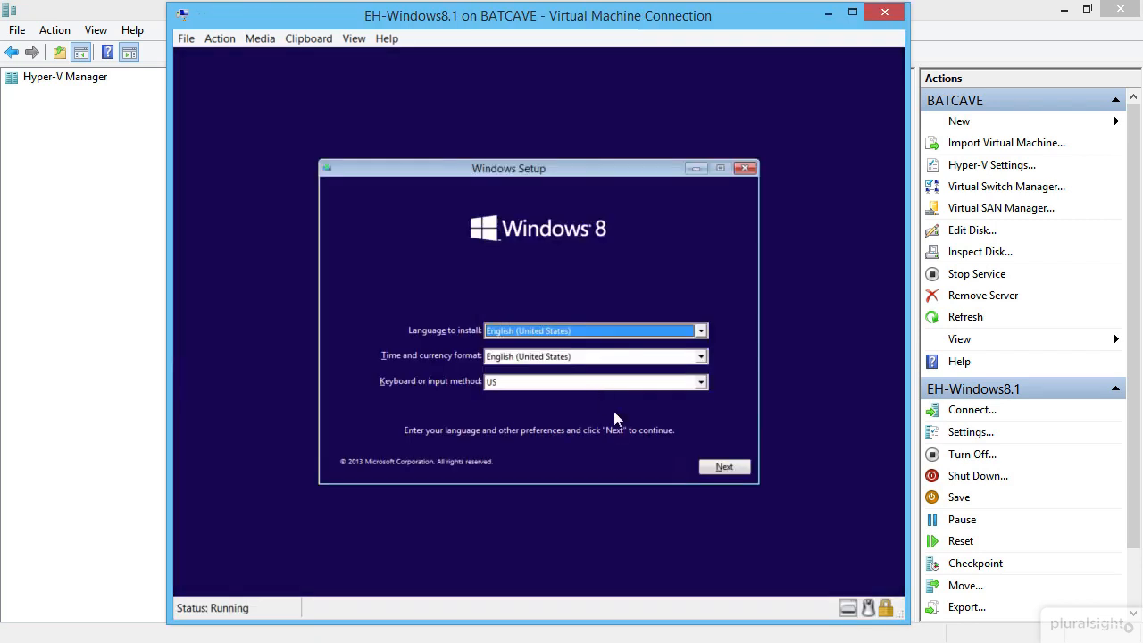
Step: Keep default language, accept the license terms, and custom-install onto Drive 0's unallocated space
left_click(727, 466)
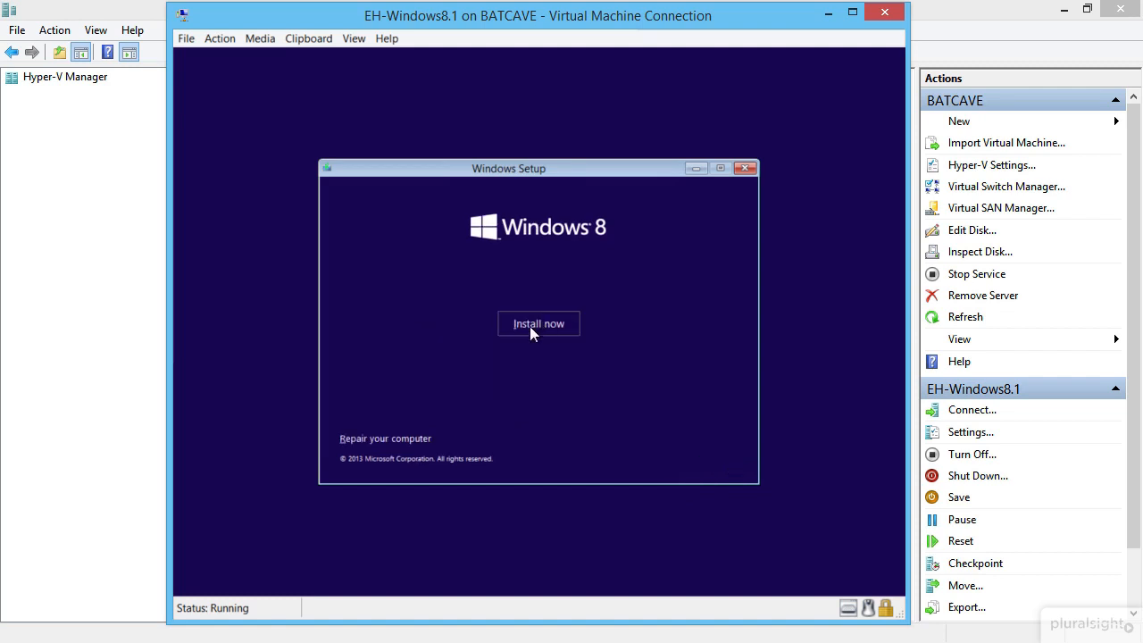
left_click(524, 333)
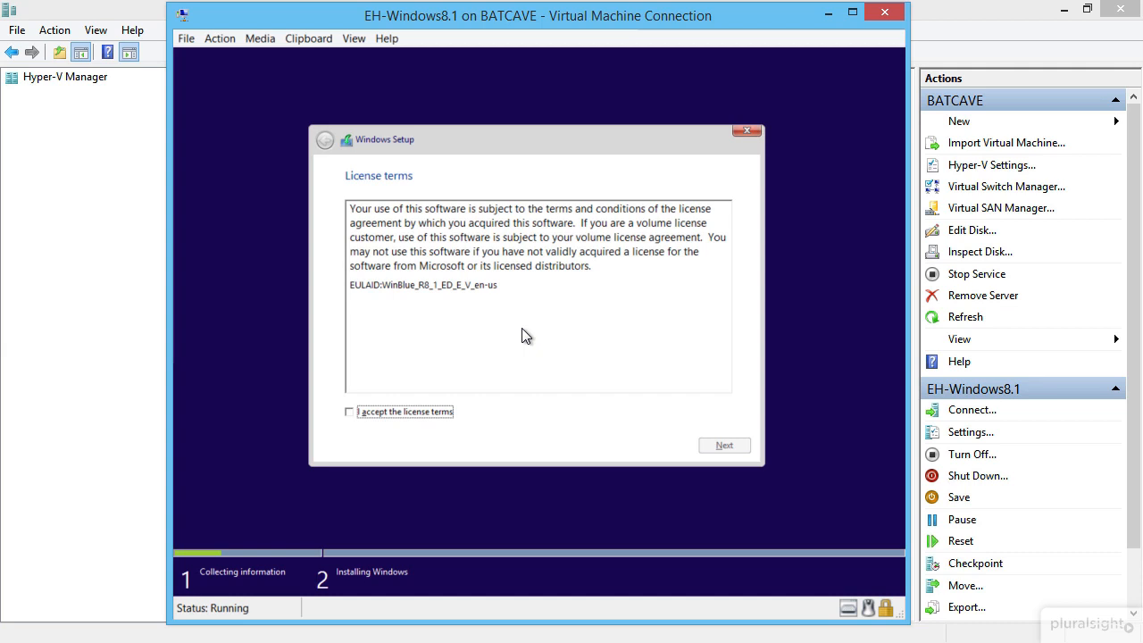
left_click(415, 412)
left_click(724, 445)
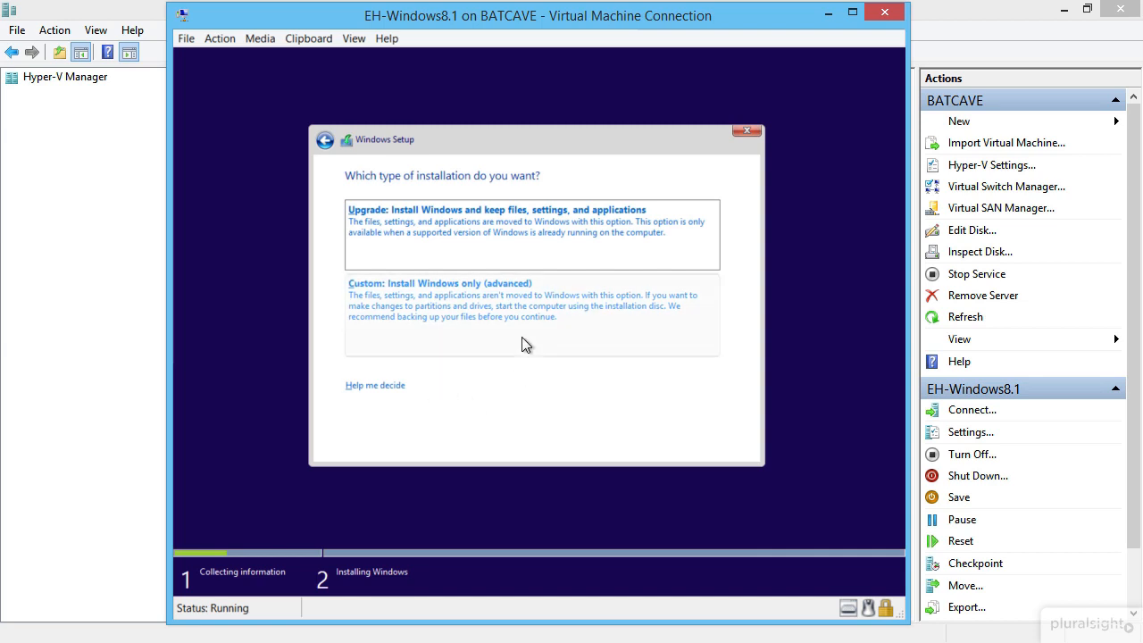
left_click(389, 316)
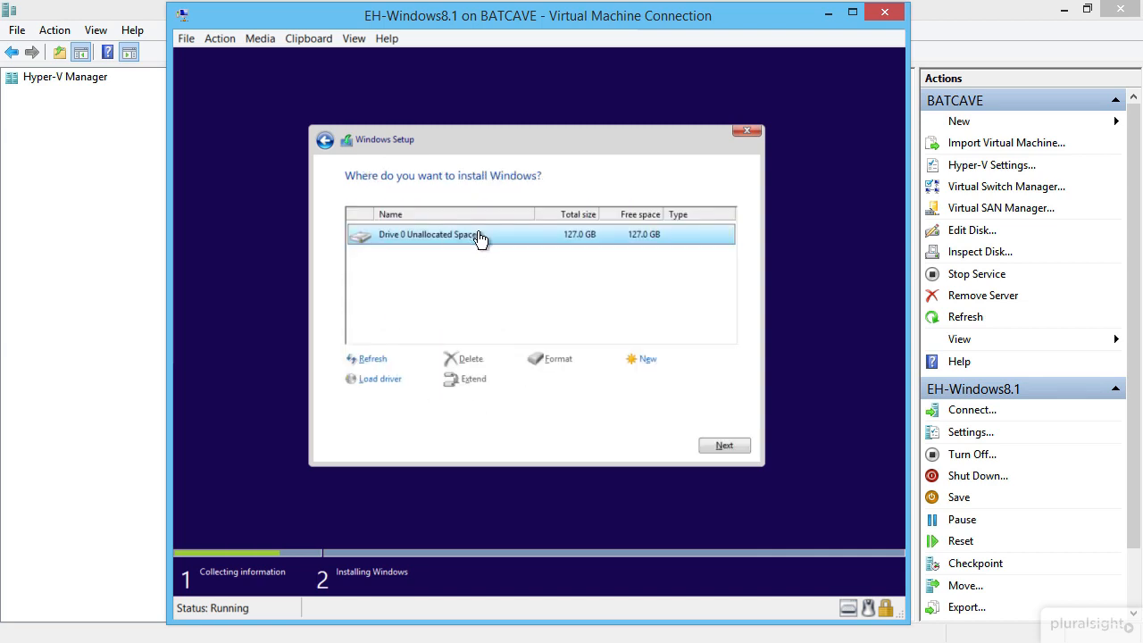
left_click(722, 446)
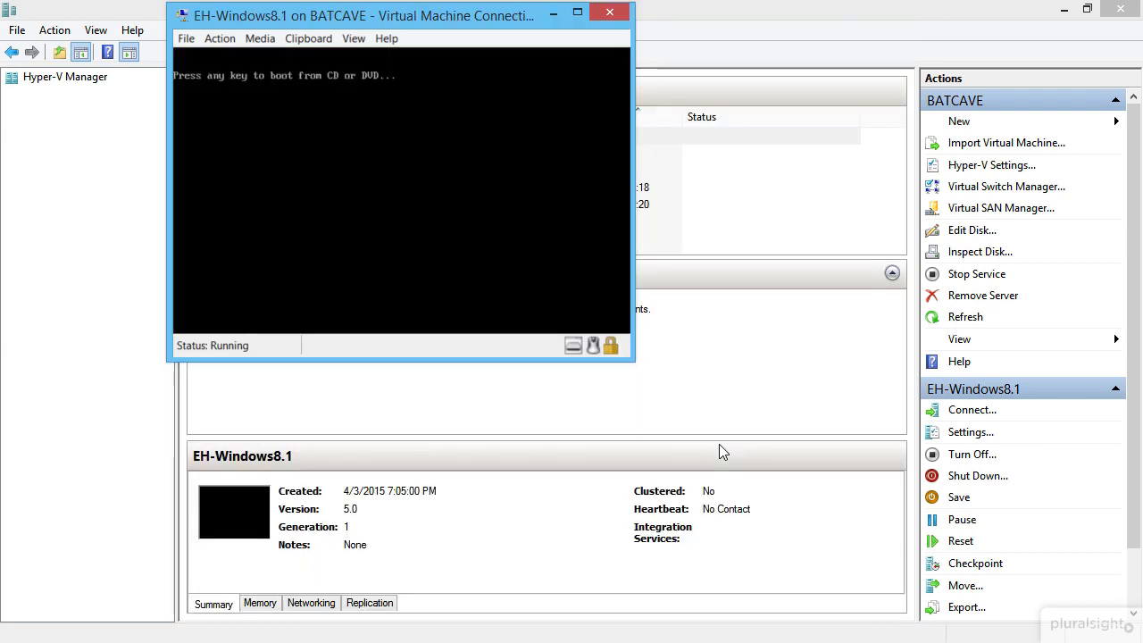
Step: Eject the Windows installation ISO from the virtual DVD drive
left_click(265, 41)
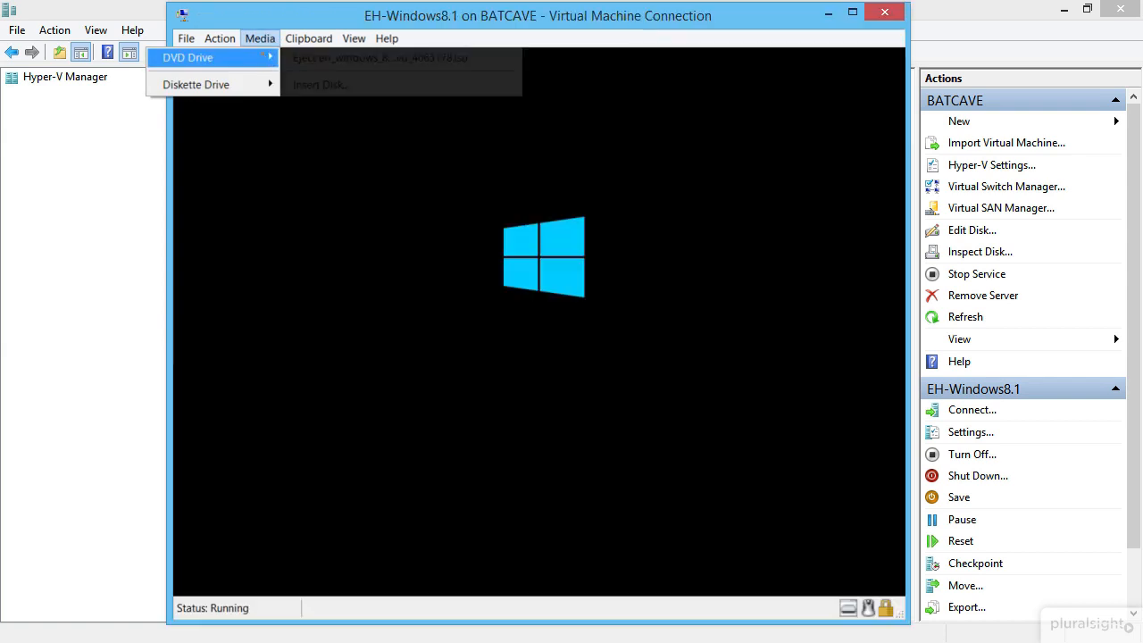
mouse_move(200, 57)
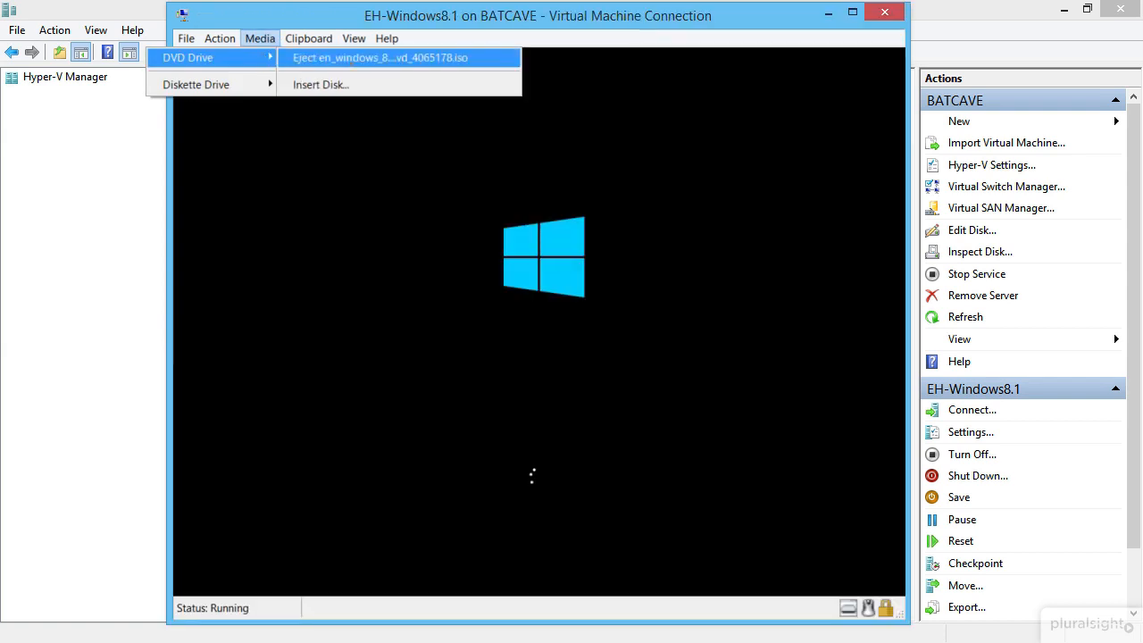
left_click(357, 58)
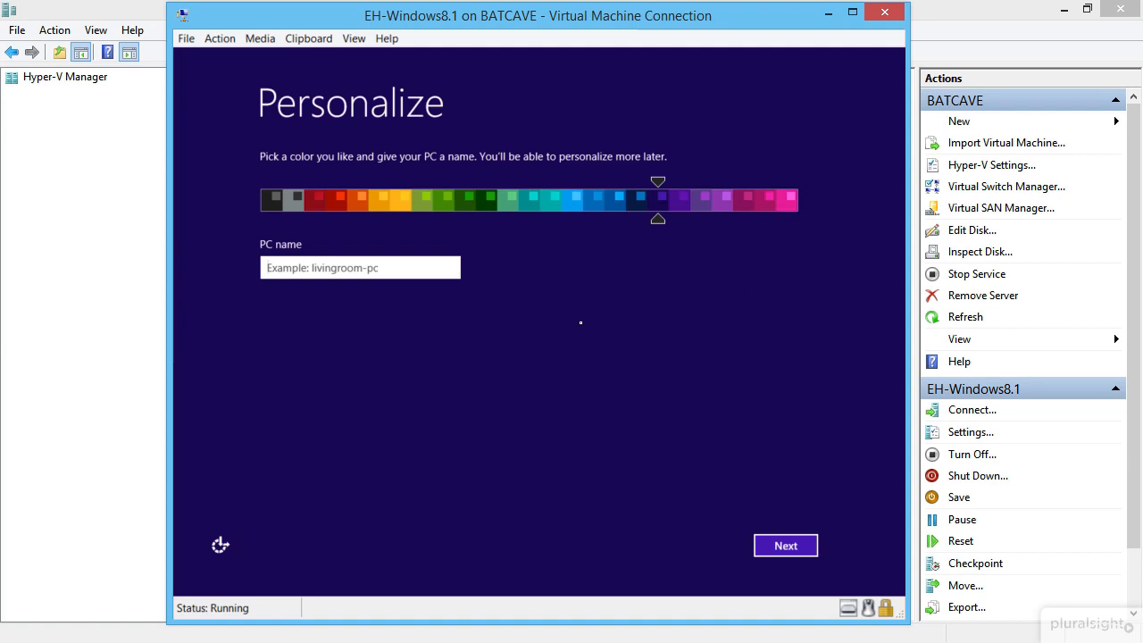
Step: Pick the dark navy colour scheme after previewing pink, red, yellow and blue
left_click_drag(737, 204, 788, 210)
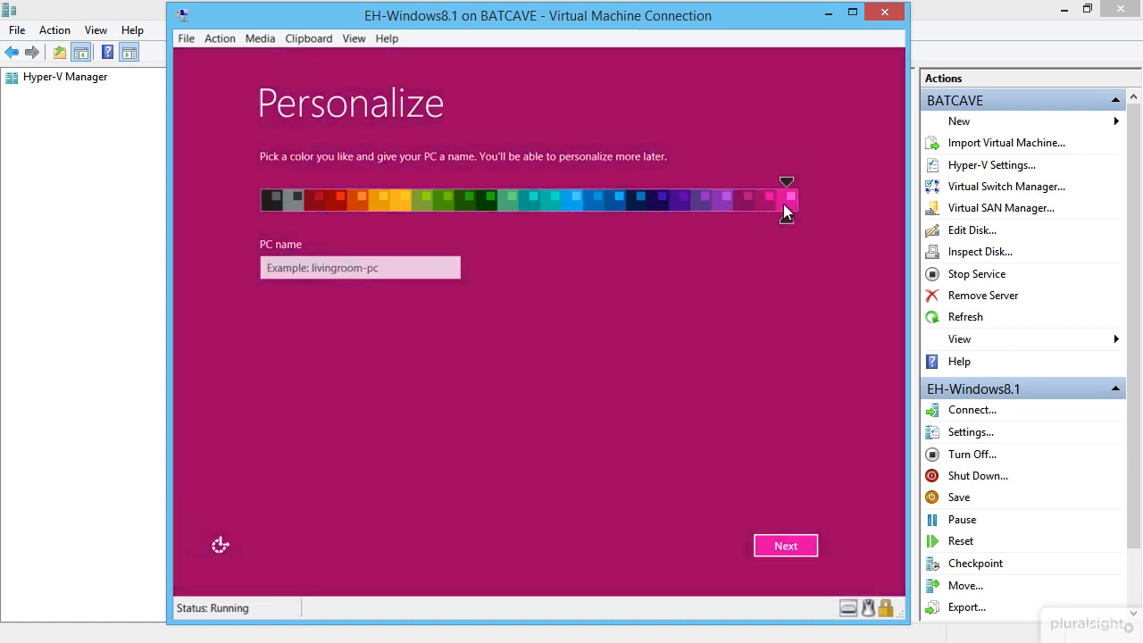
left_click(333, 204)
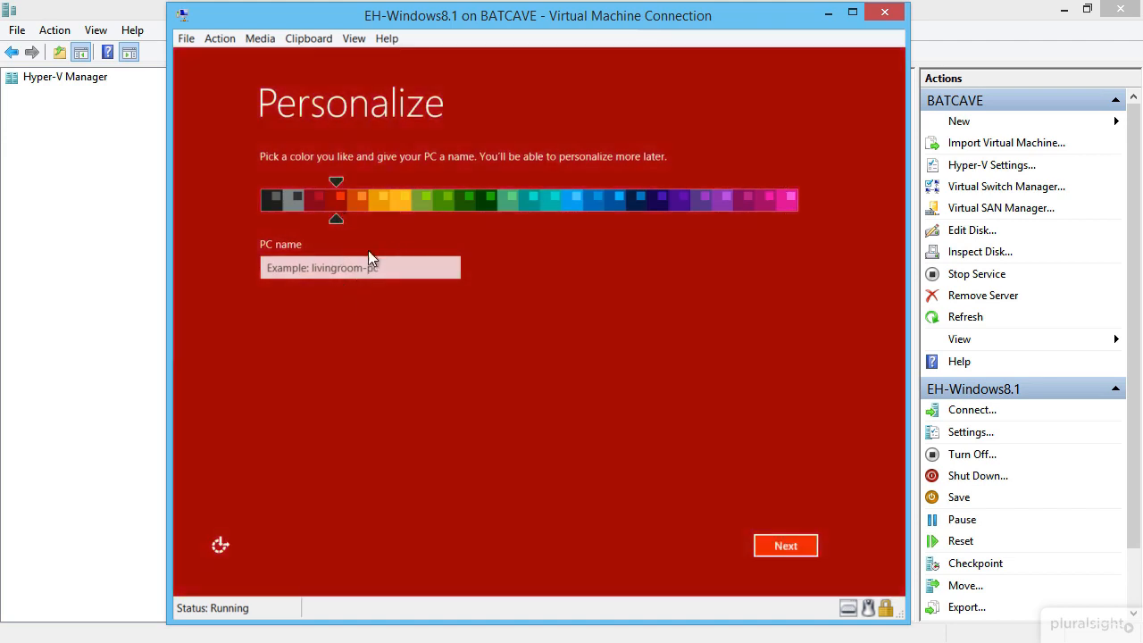
left_click(402, 208)
left_click(617, 205)
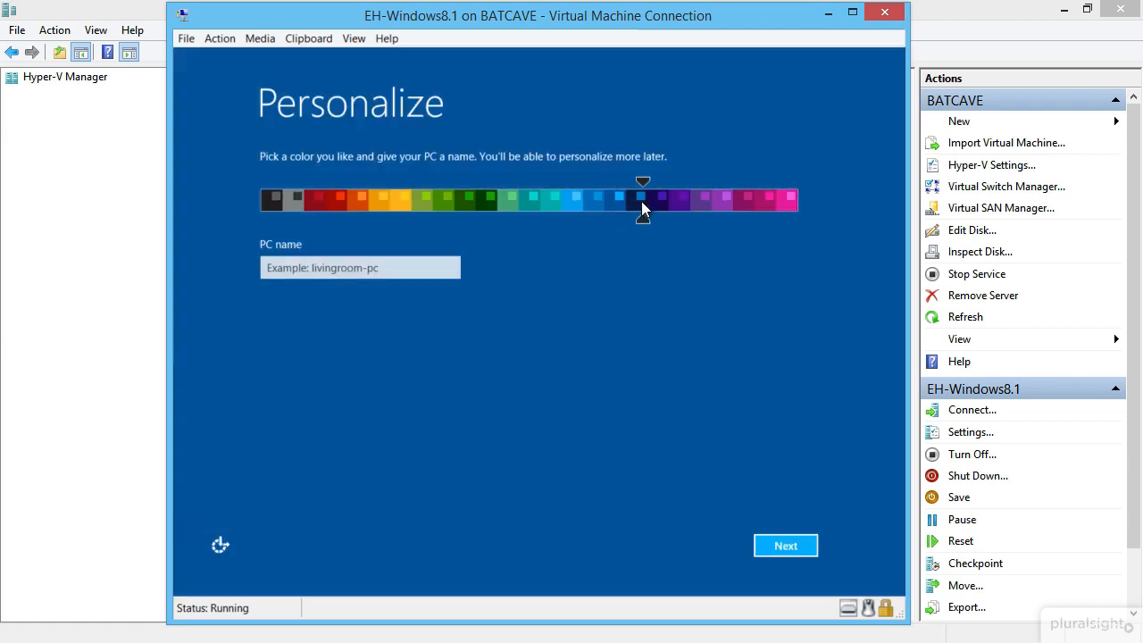
left_click(641, 203)
Step: Name the PC Windows81 and continue to the Settings stage
left_click(367, 261)
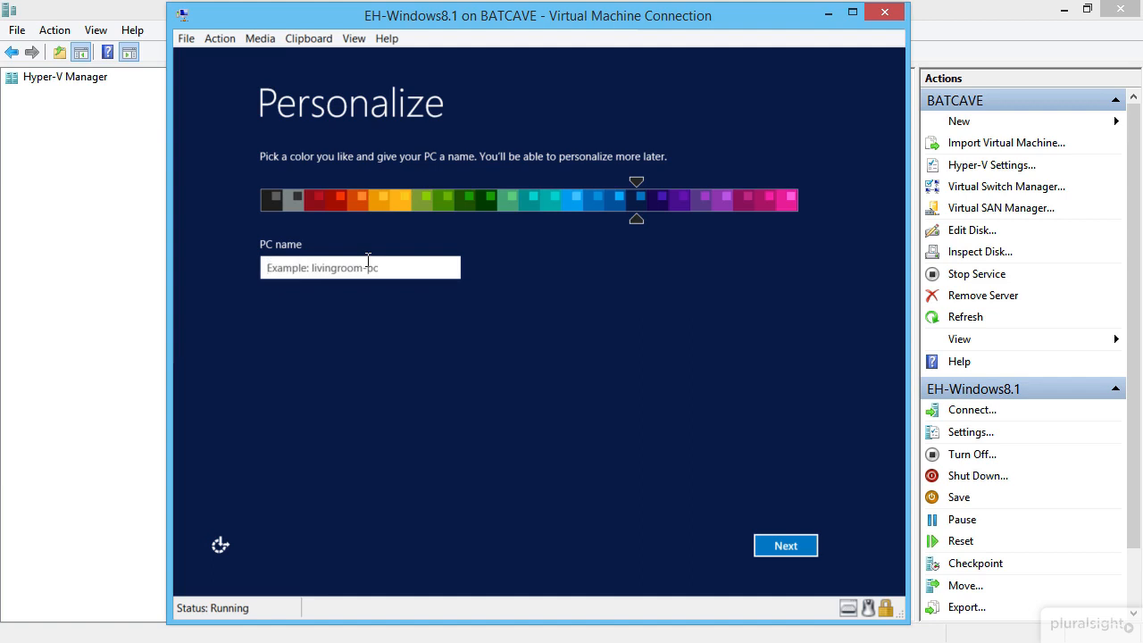
type("Windows8.1")
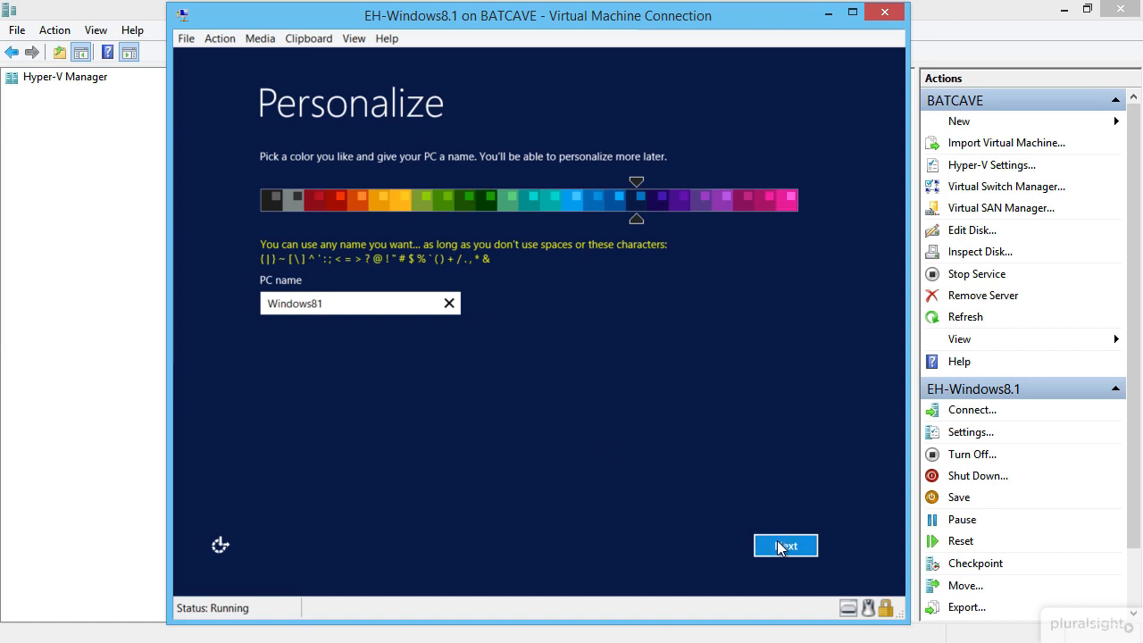
left_click(783, 545)
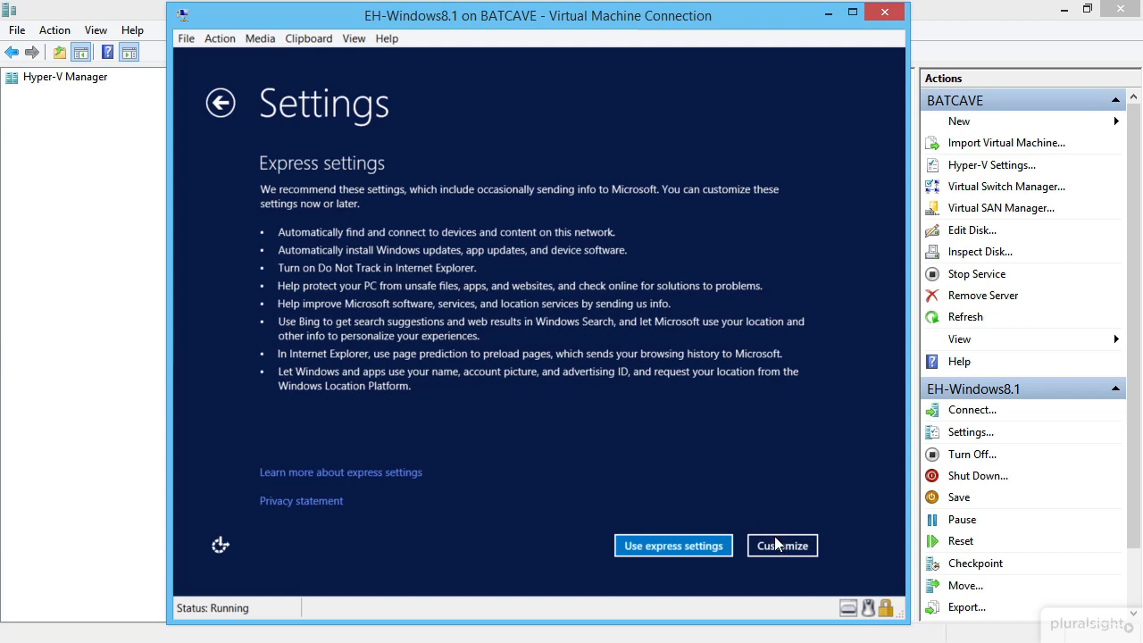
Step: Choose Customize and allow finding devices on home or work networks
left_click(779, 541)
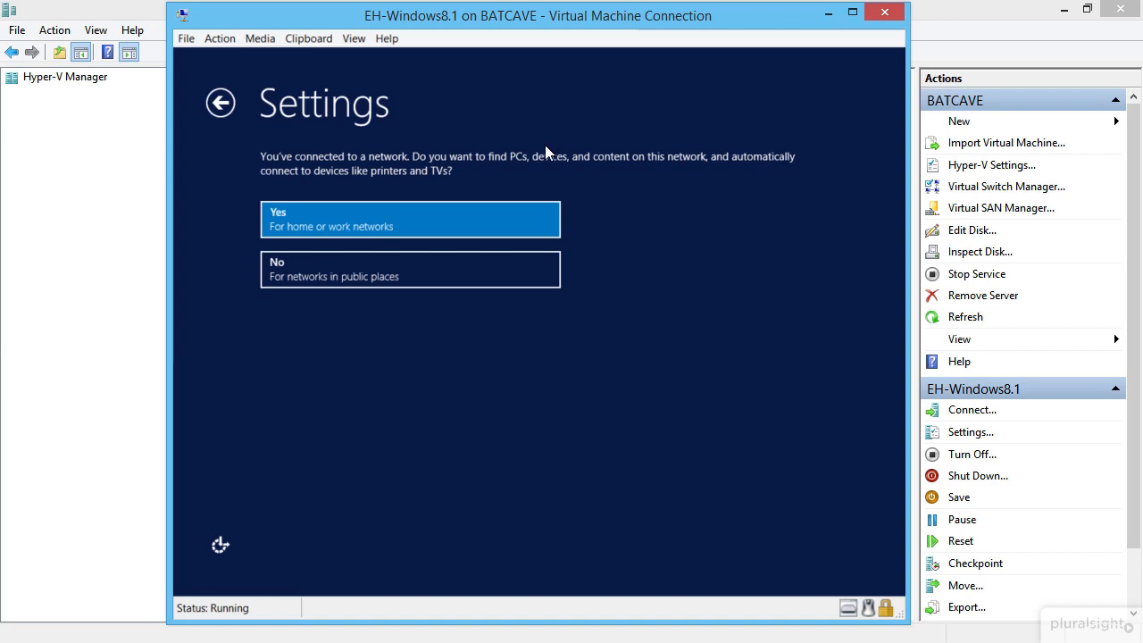
left_click(494, 213)
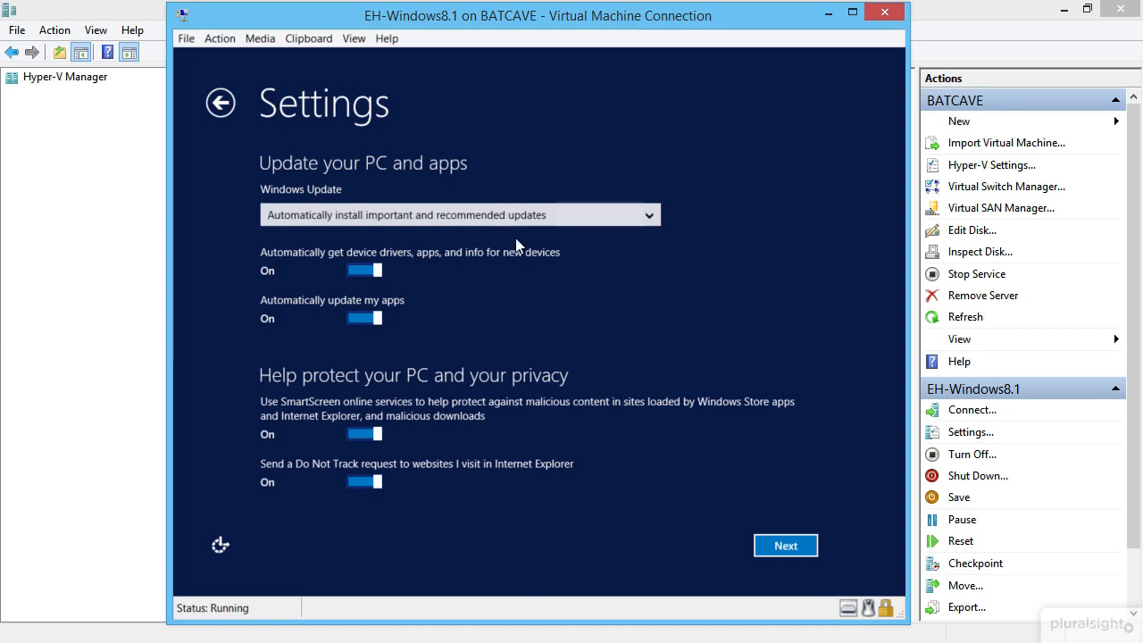
Step: Set Windows Update to Don't set up and accept the next two settings pages
left_click(512, 215)
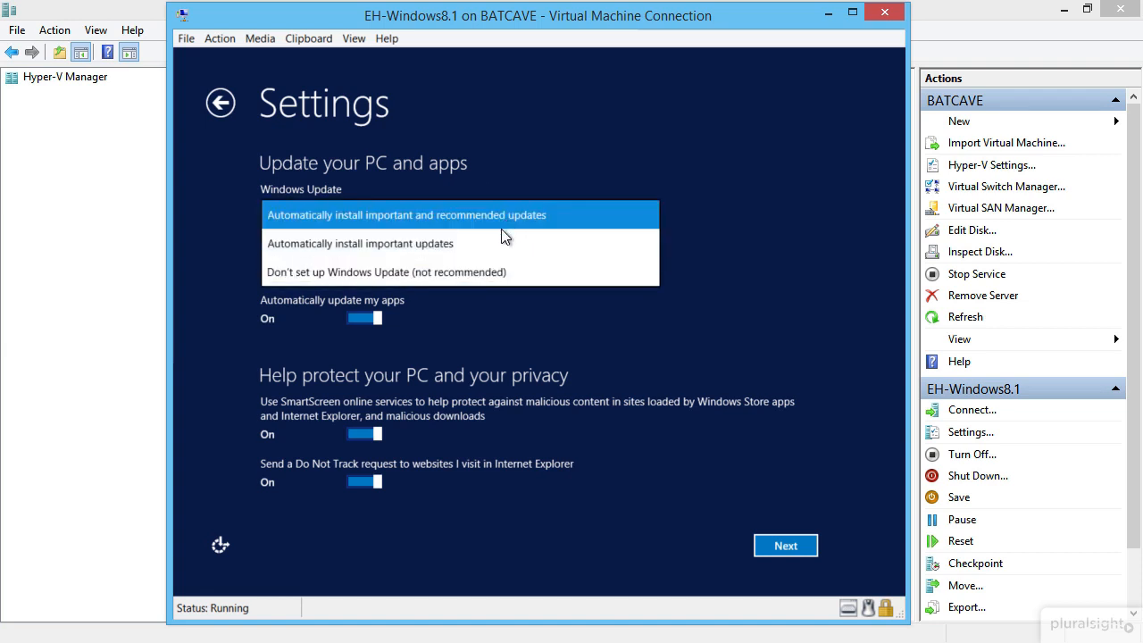
left_click(484, 273)
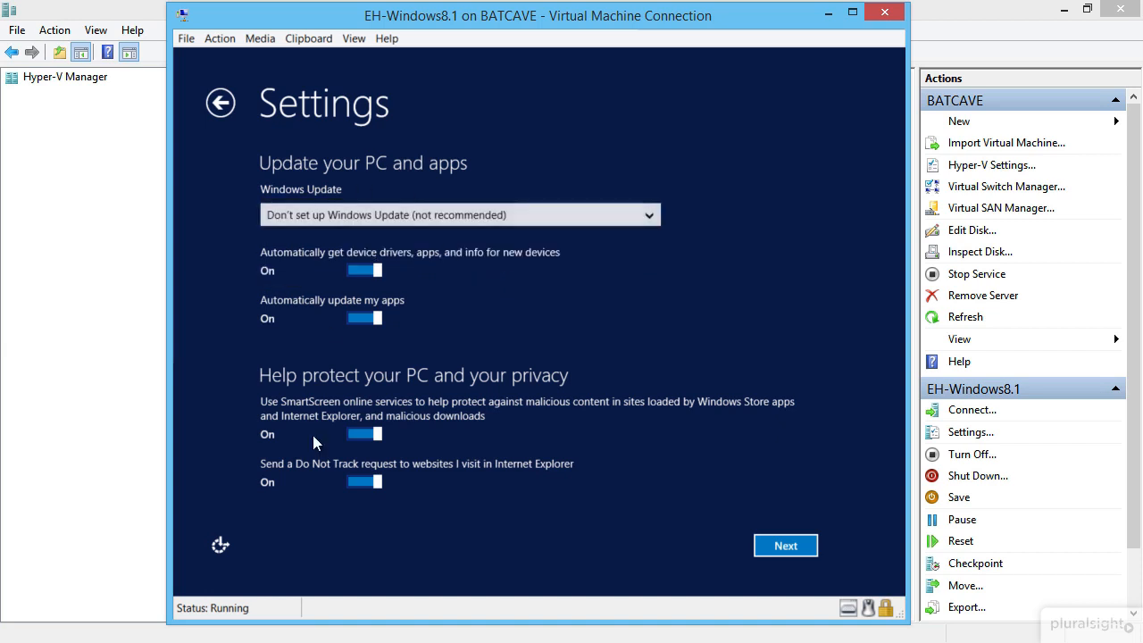
left_click(782, 546)
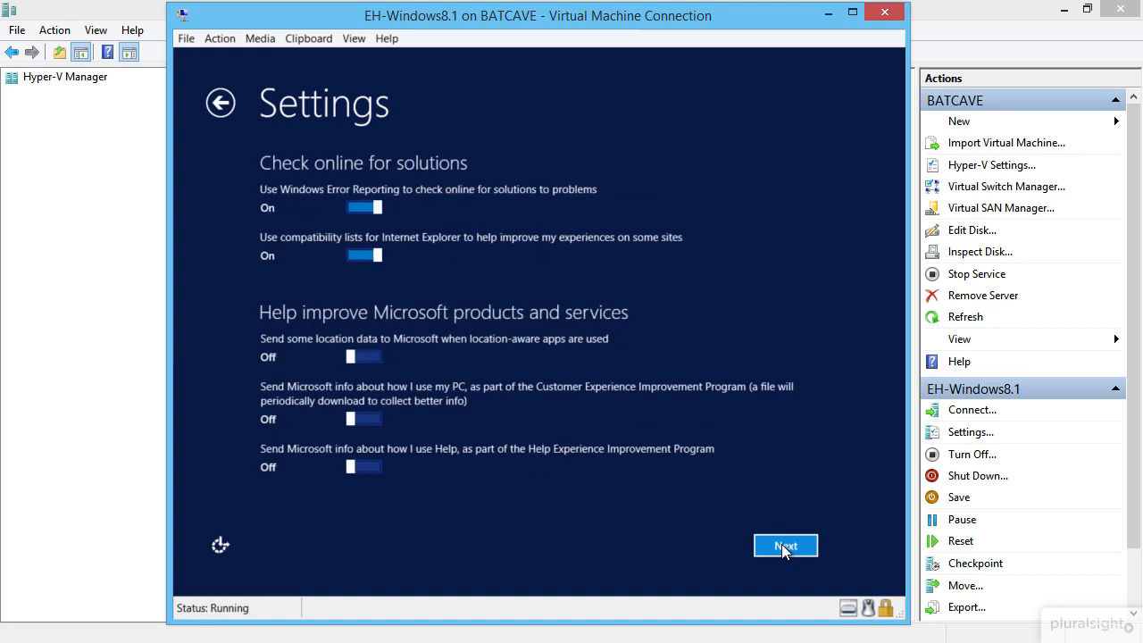
left_click(782, 545)
left_click(782, 545)
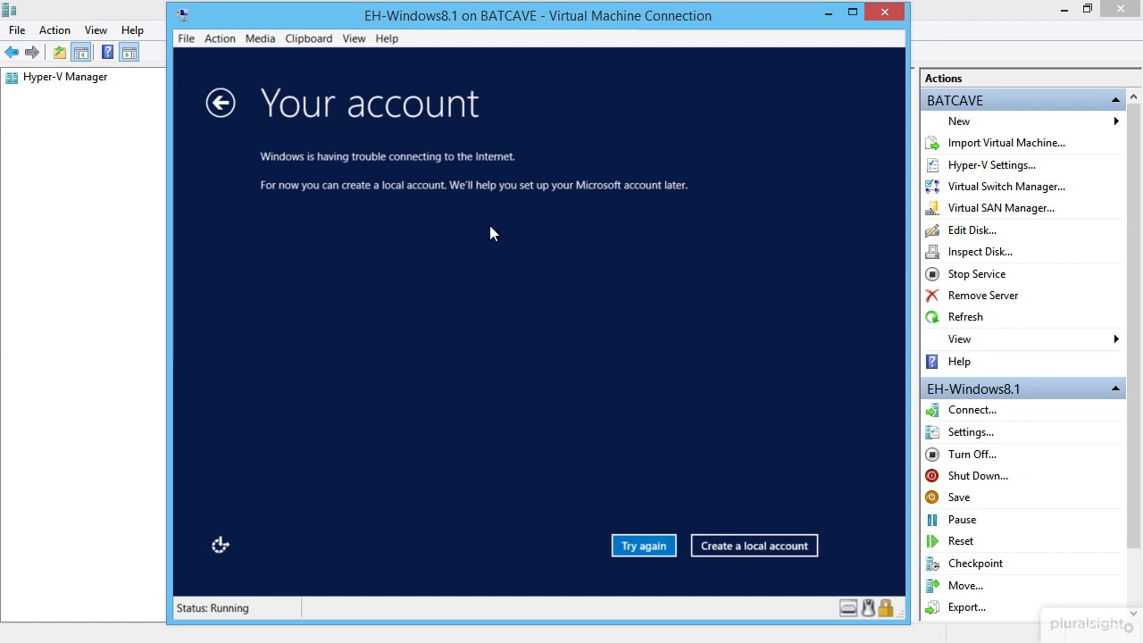
Step: Create a local account, entering the user name and the password twice
left_click(735, 537)
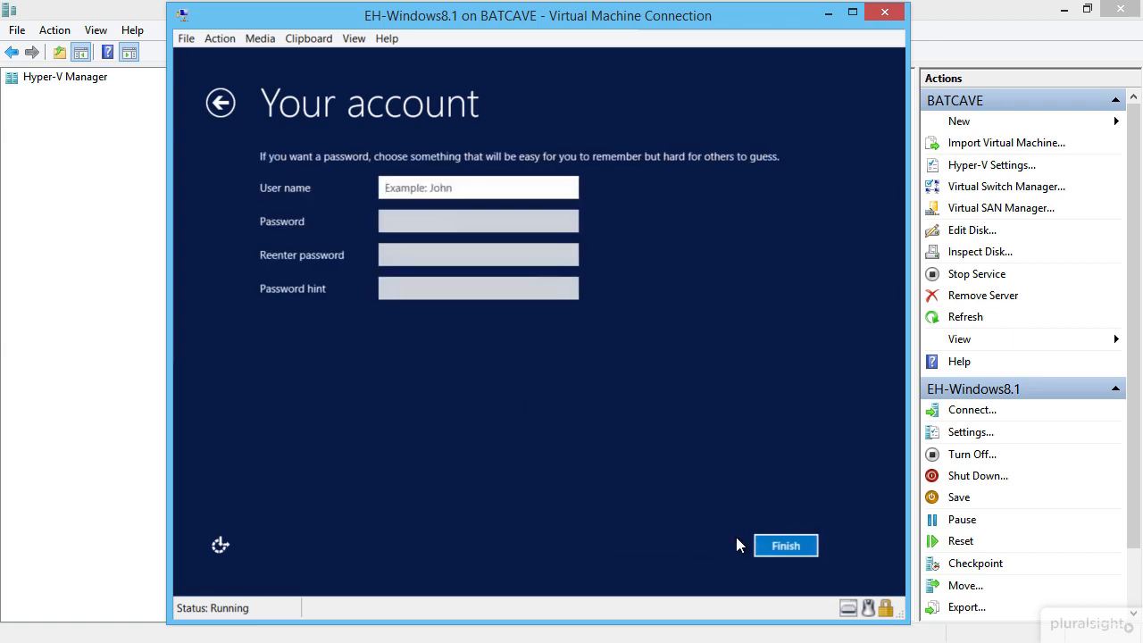
type("Bwe")
key("BackSpace")
key("BackSpace")
key("BackSpace")
type("bwayne")
key("Tab")
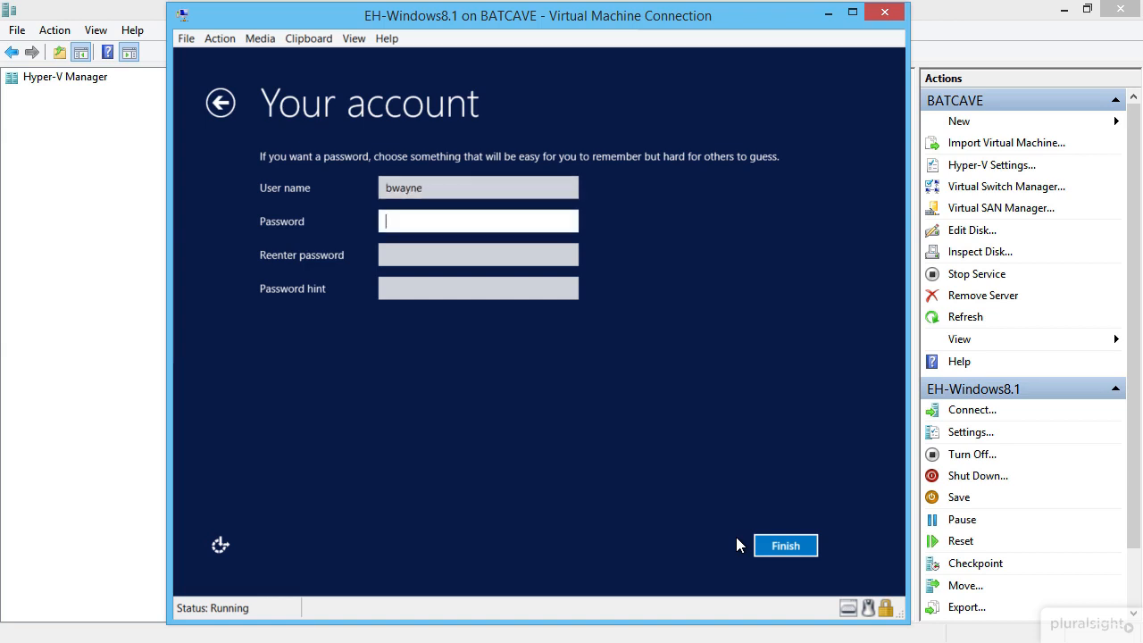
type("P")
key("BackSpace")
type("Passw0")
key("Tab")
type("Passw0")
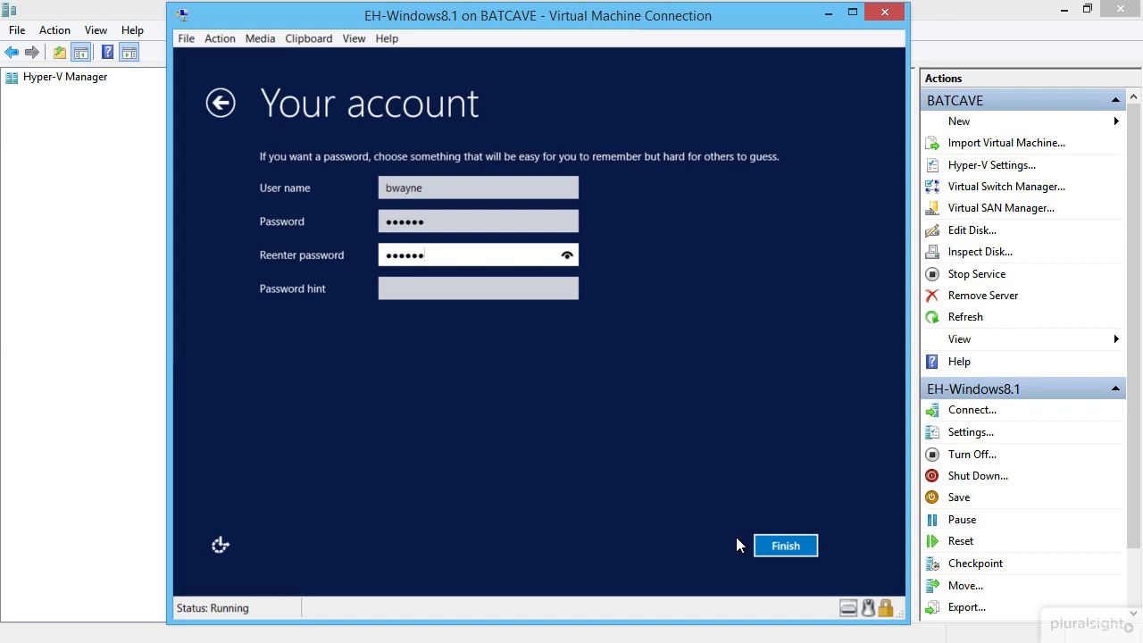
key("Tab")
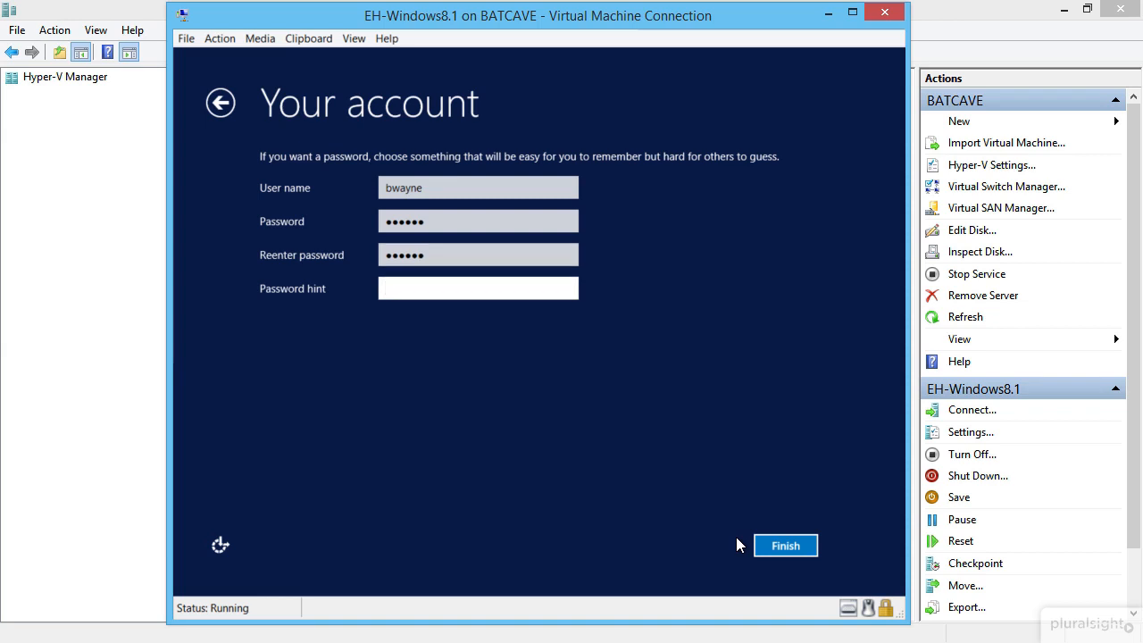
Step: Enter a password hint and finish creating the local account
type("hero")
key("BackSpace")
key("BackSpace")
key("BackSpace")
key("BackSpace")
type("d")
key("BackSpace")
type("birthday")
key("BackSpace")
key("BackSpace")
key("BackSpace")
key("BackSpace")
key("BackSpace")
key("BackSpace")
key("BackSpace")
key("BackSpace")
left_click(775, 547)
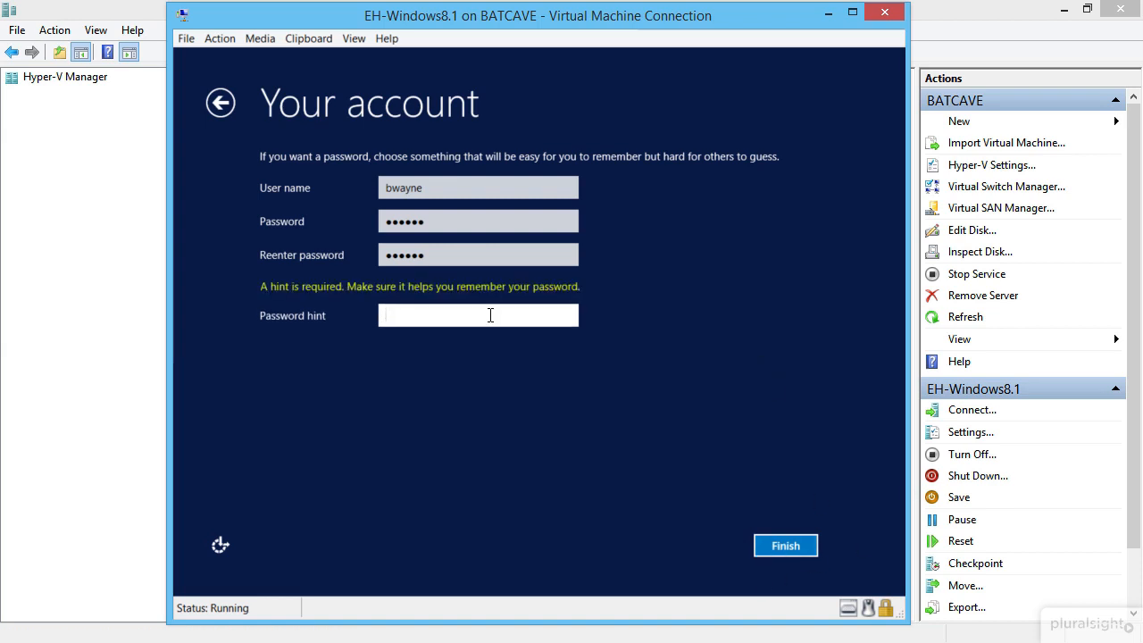
type("hero")
left_click(779, 545)
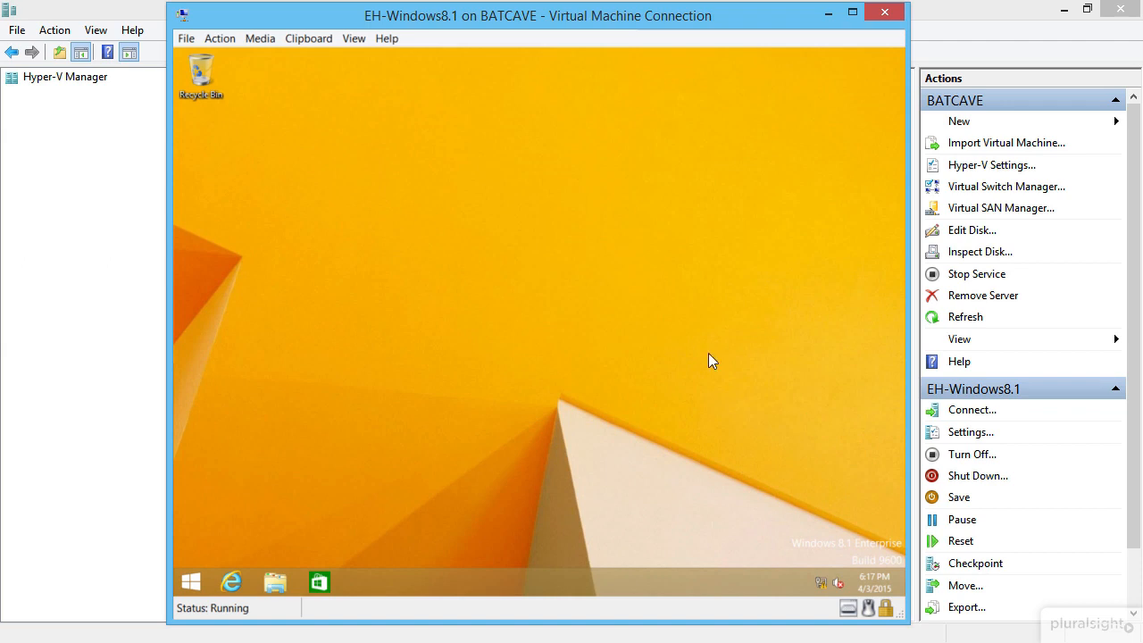
Step: Set the desktop background to the first blue Lines and colors picture and save
right_click(461, 238)
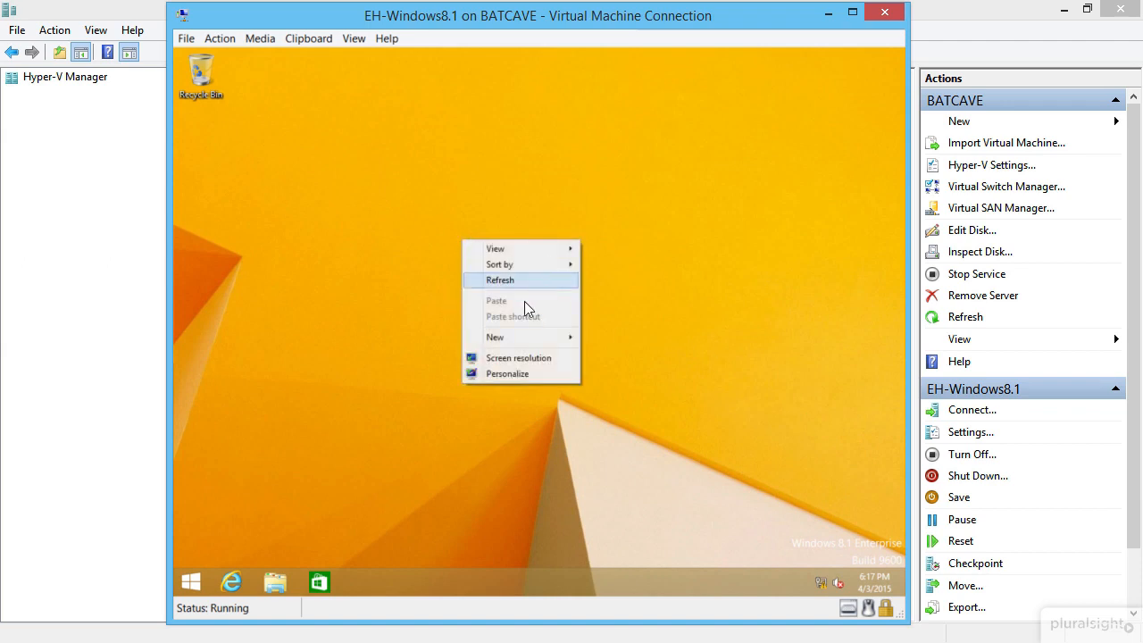
left_click(522, 374)
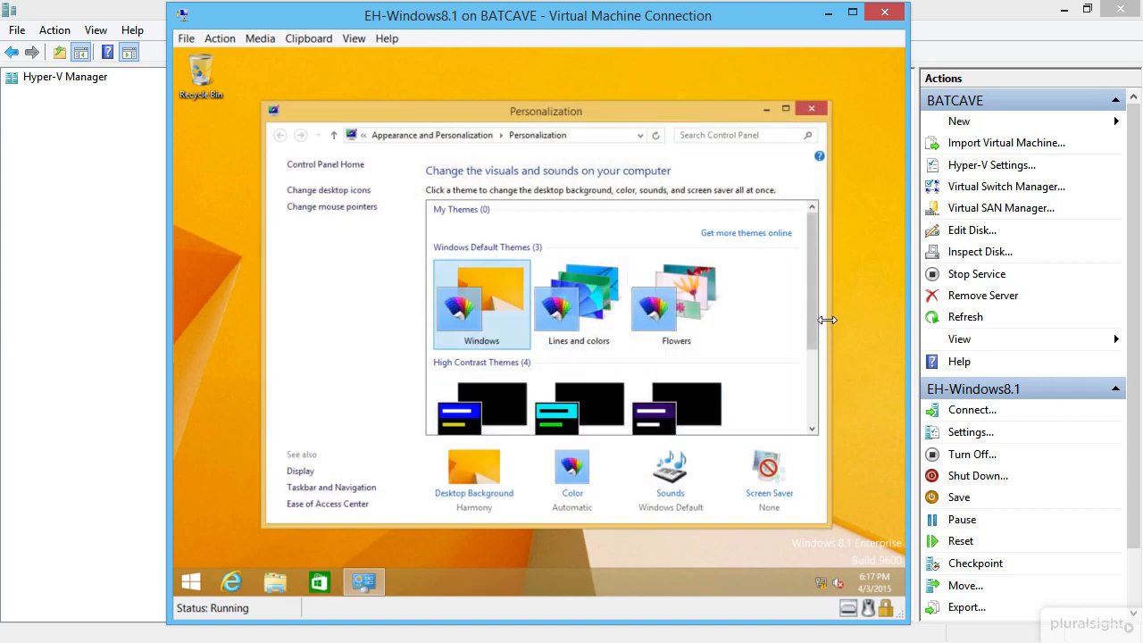
left_click(486, 475)
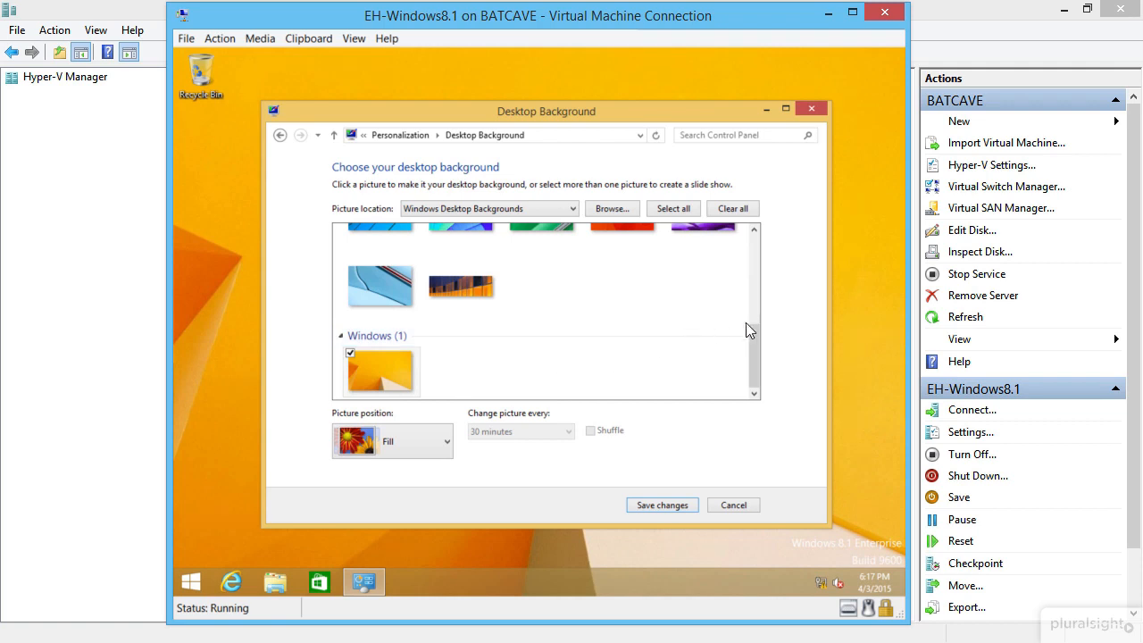
scroll(754, 262, "up", 2)
scroll(755, 262, "up", 3)
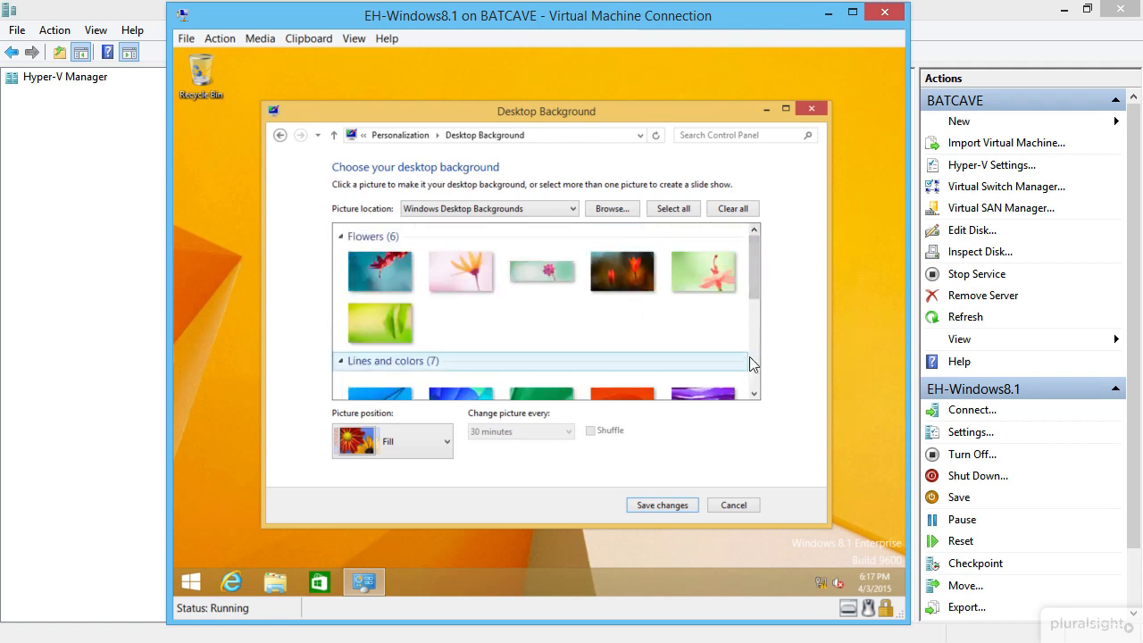
left_click_drag(750, 296, 750, 353)
left_click(390, 295)
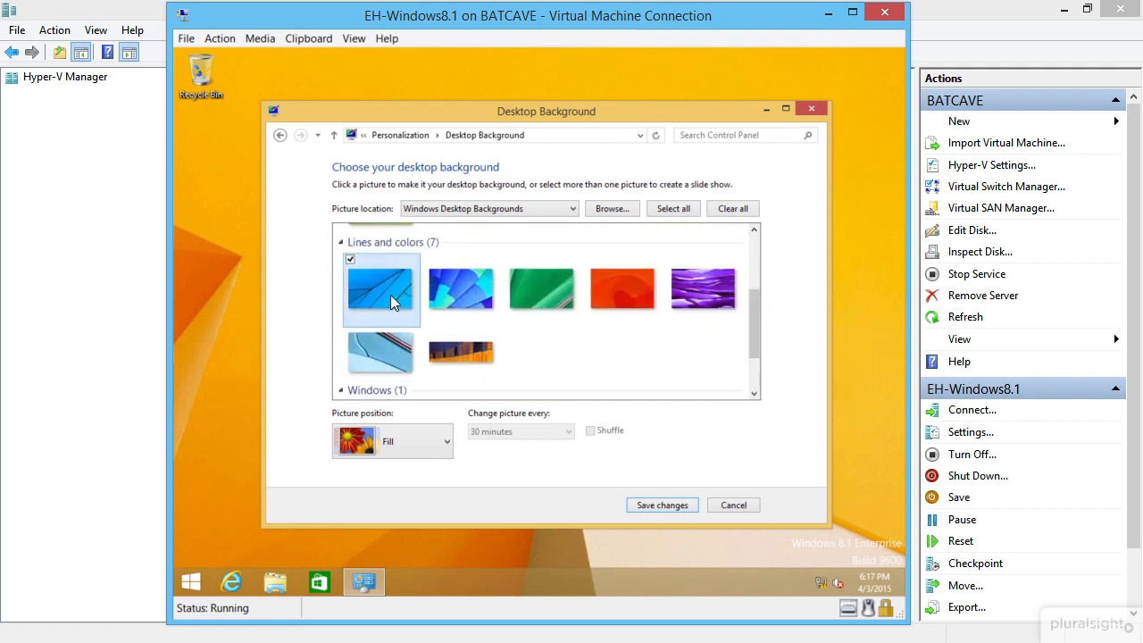
left_click(662, 506)
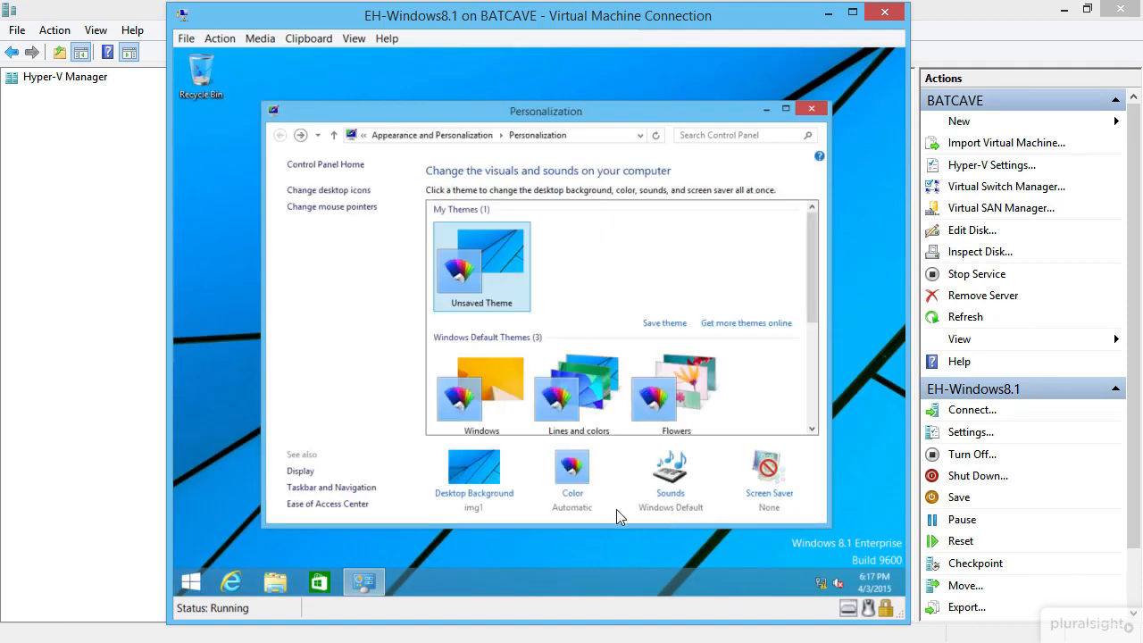
left_click(809, 111)
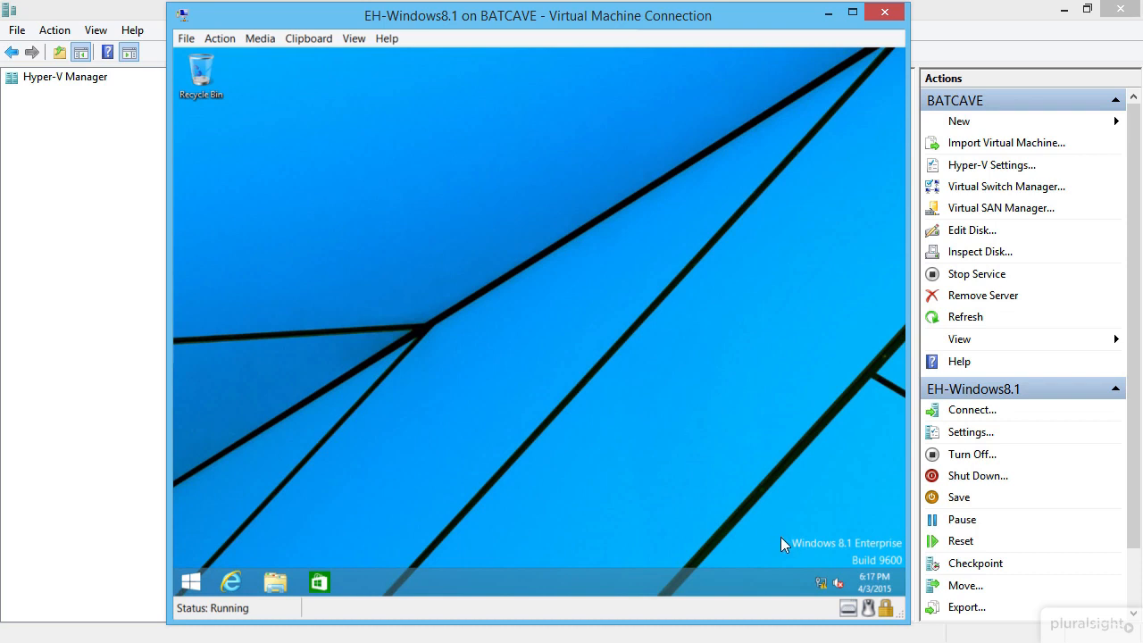
Step: Open the Ethernet adapter's properties from the Network and Sharing Center
mouse_move(818, 583)
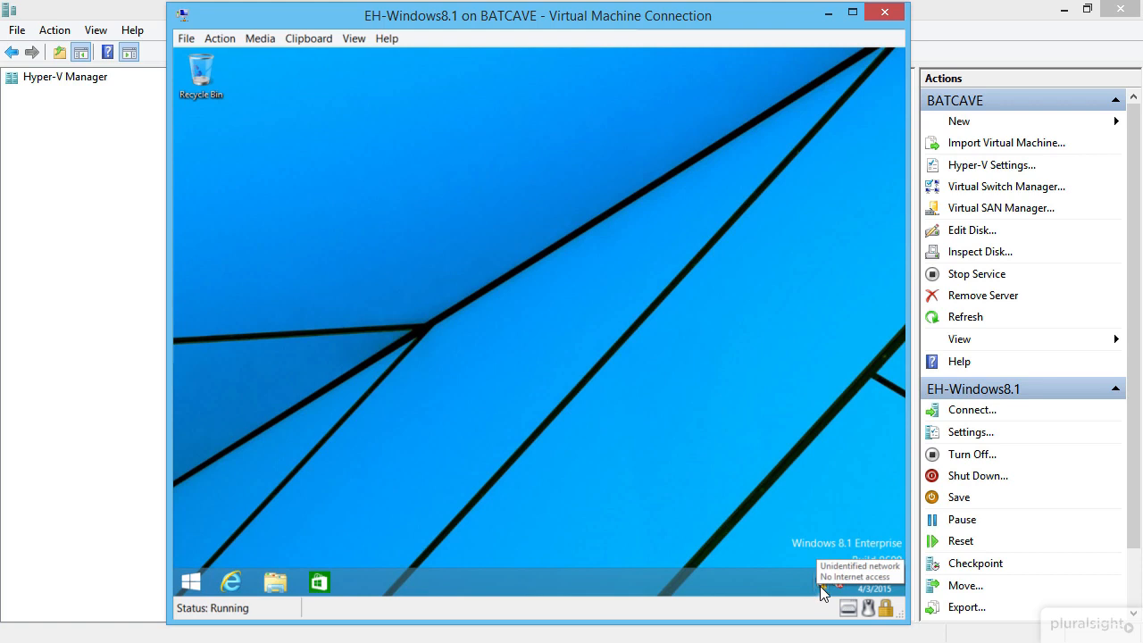
right_click(820, 586)
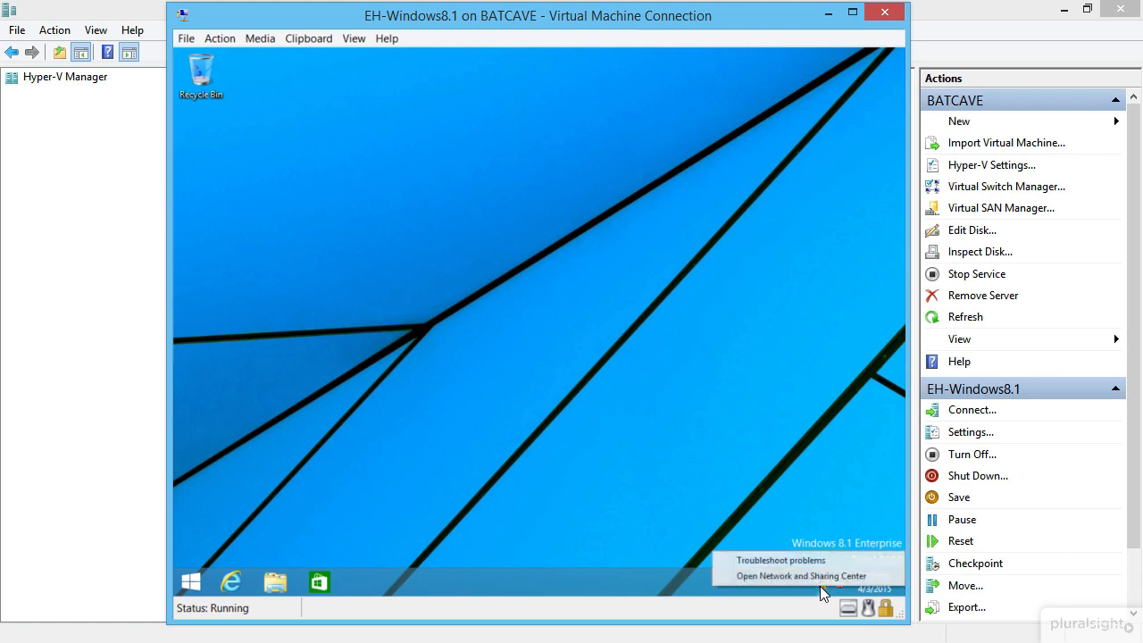
left_click(825, 577)
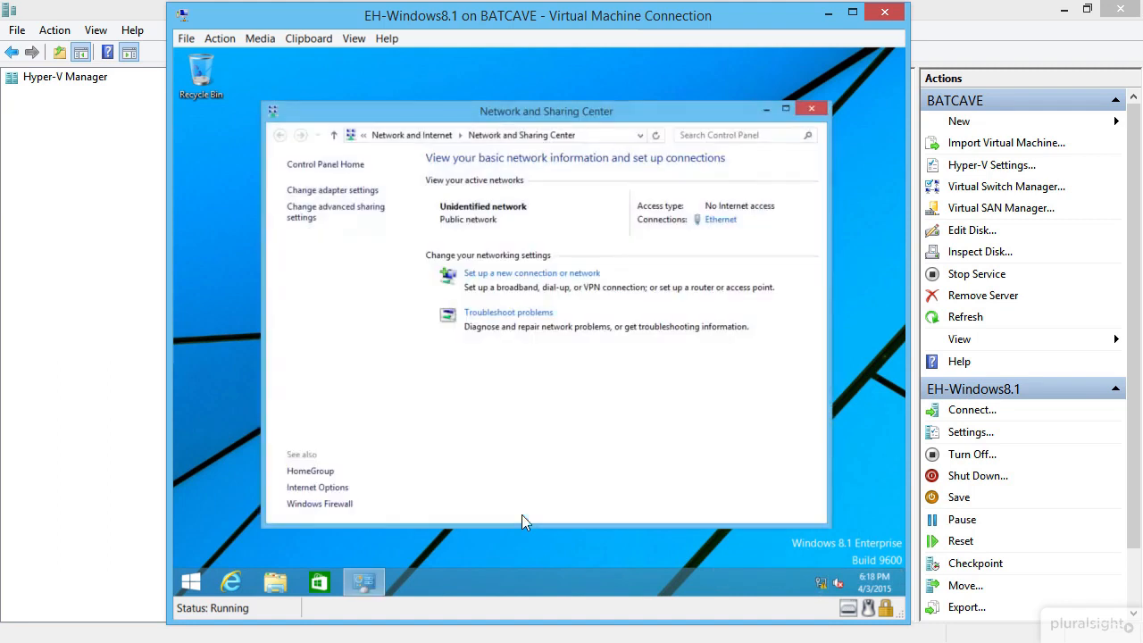
left_click(369, 191)
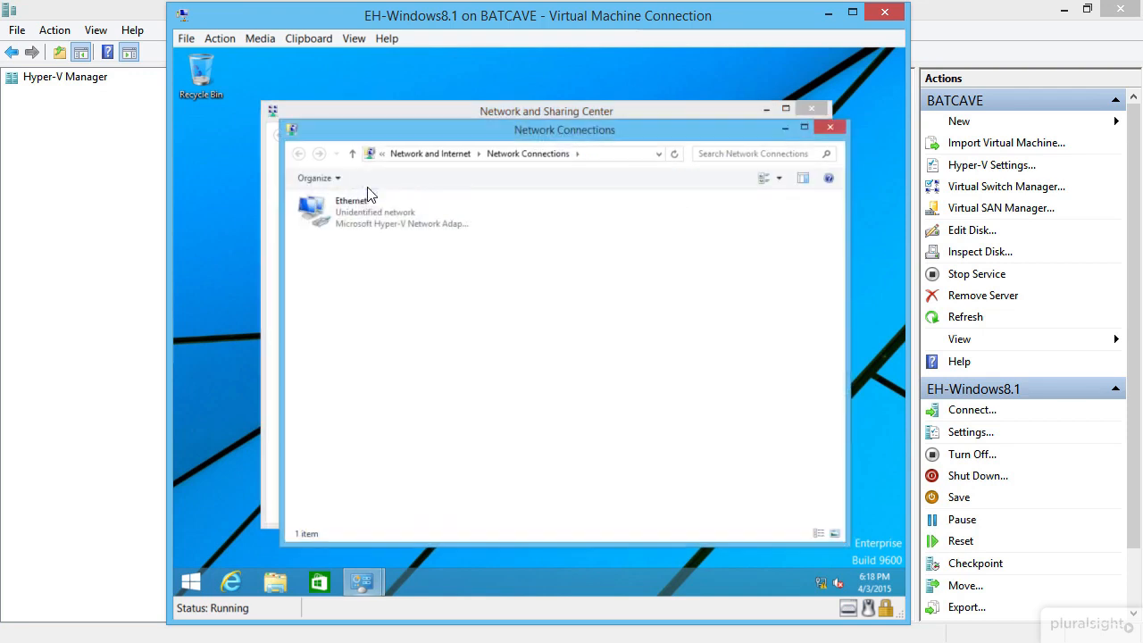
right_click(366, 215)
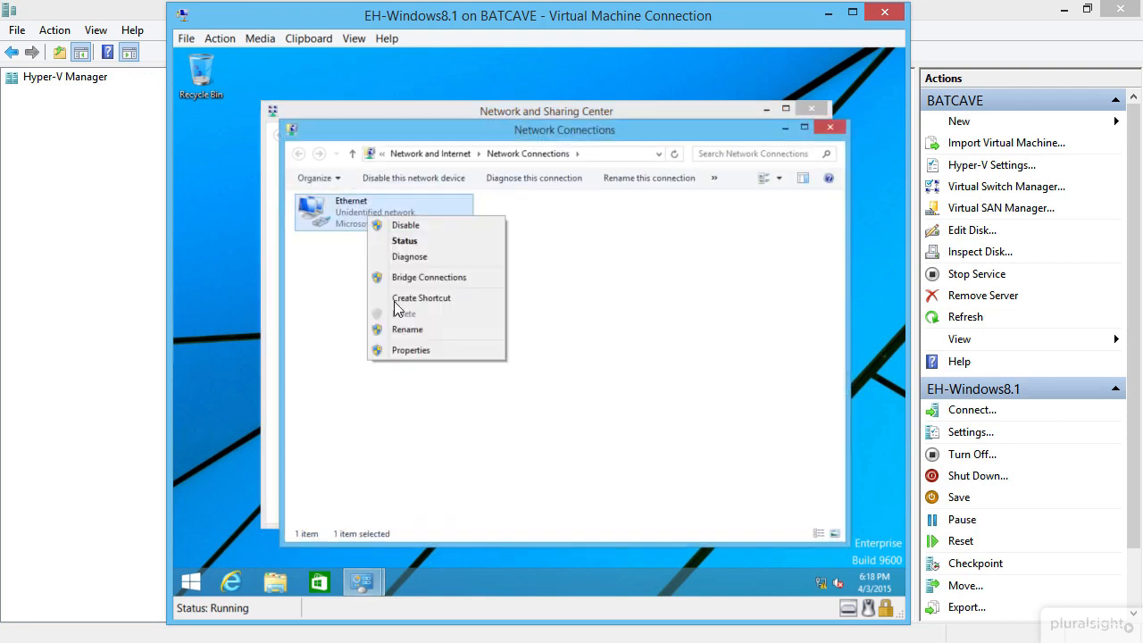
left_click(436, 353)
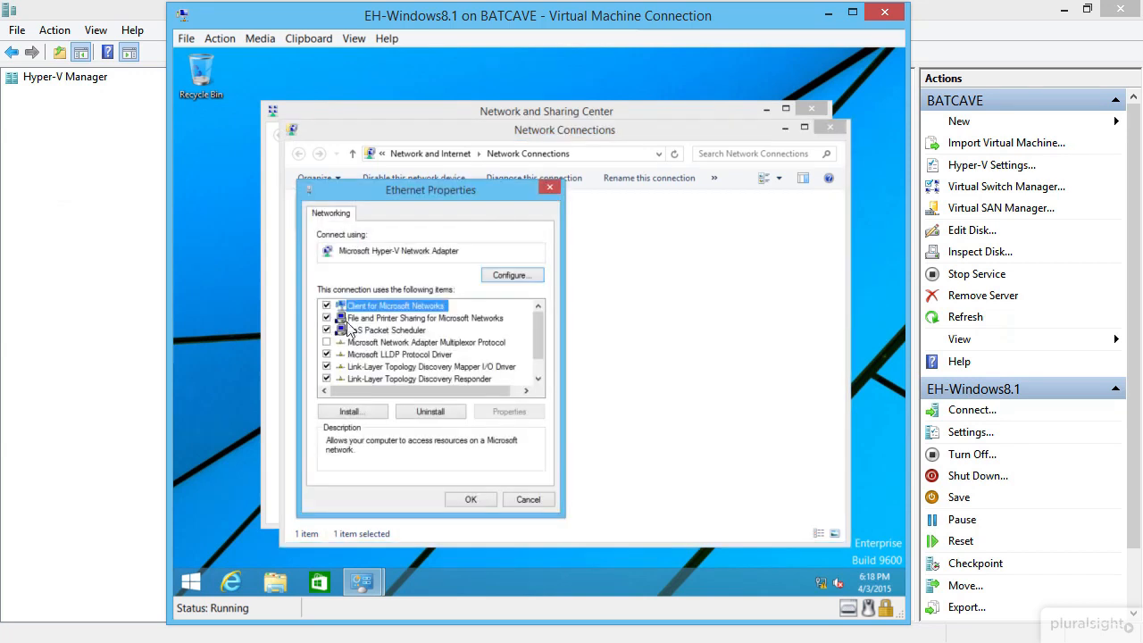
Step: Give Ethernet static IPv4 192.168.0.20, mask 255.255.255.0, DNS 192.168.0.10, then close the windows
scroll(403, 358, "down", 1)
double_click(419, 381)
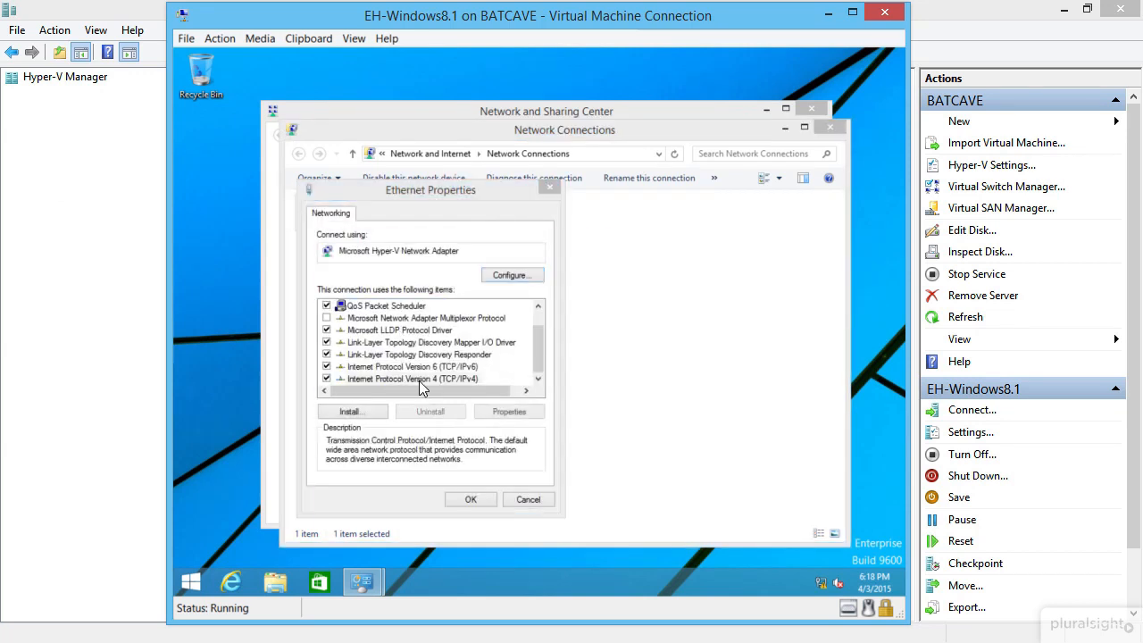
left_click(446, 354)
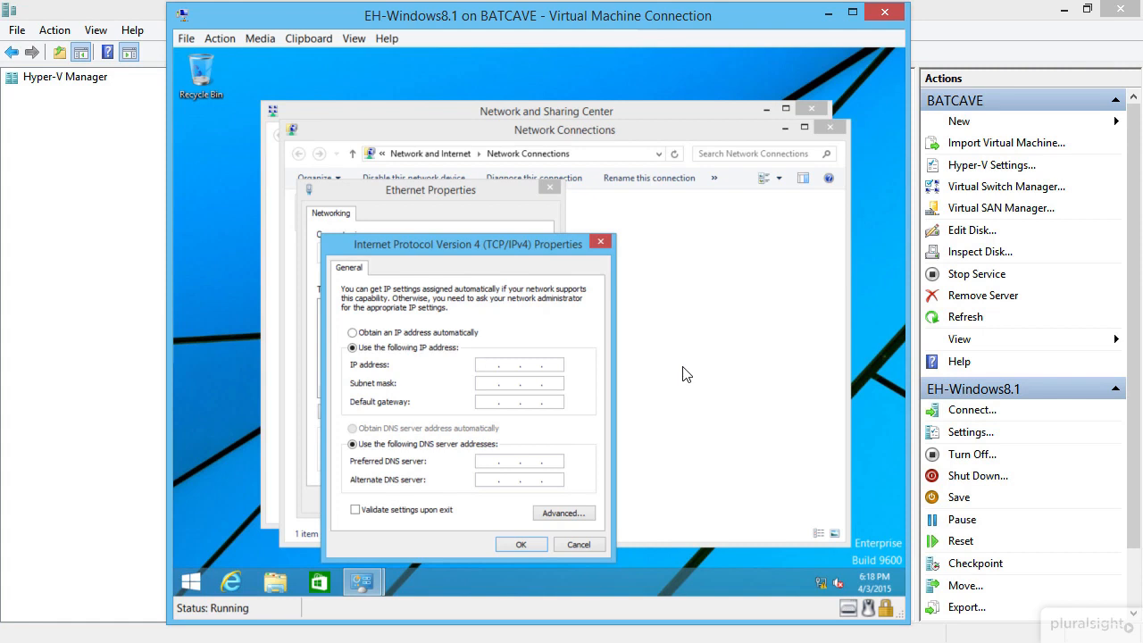
type("192 . 168 . 0 . 20")
key("Tab")
key("Tab")
key("Tab")
key("Tab")
type("192 . 116 . 8")
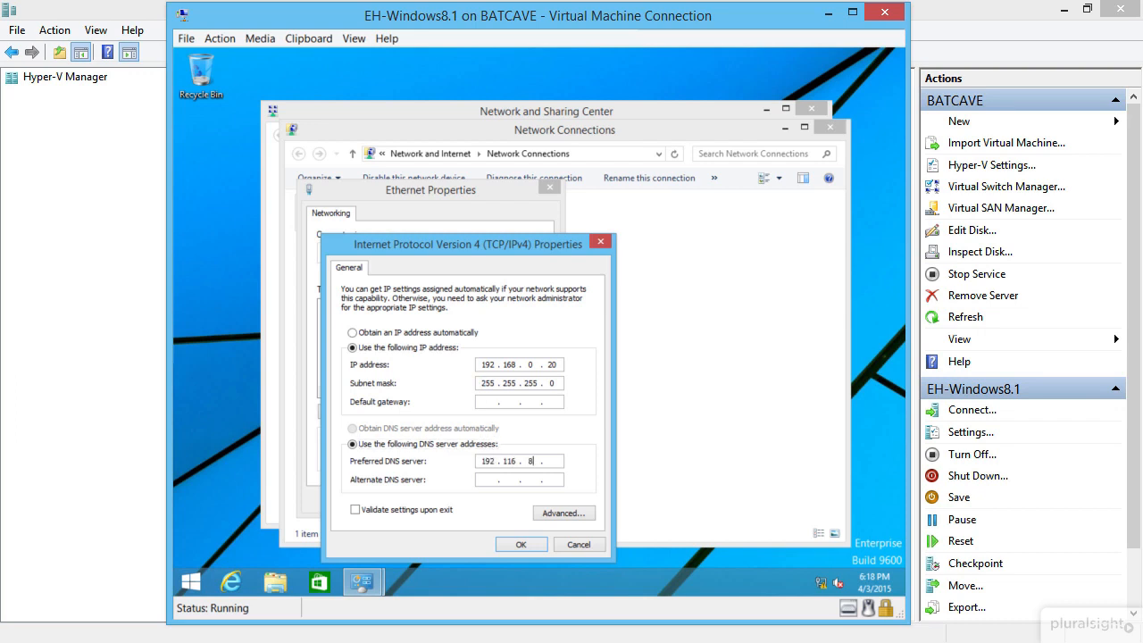
key("shift+Tab")
key("Tab")
type("192 . 168 . 0 . 10")
left_click(539, 542)
left_click(476, 498)
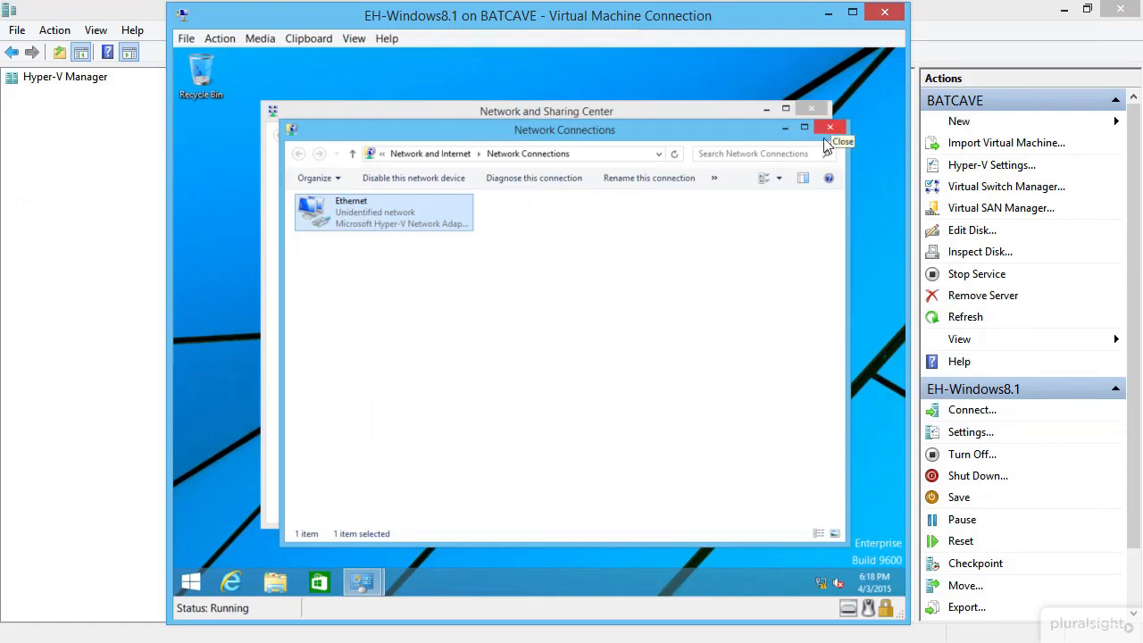
left_click(828, 134)
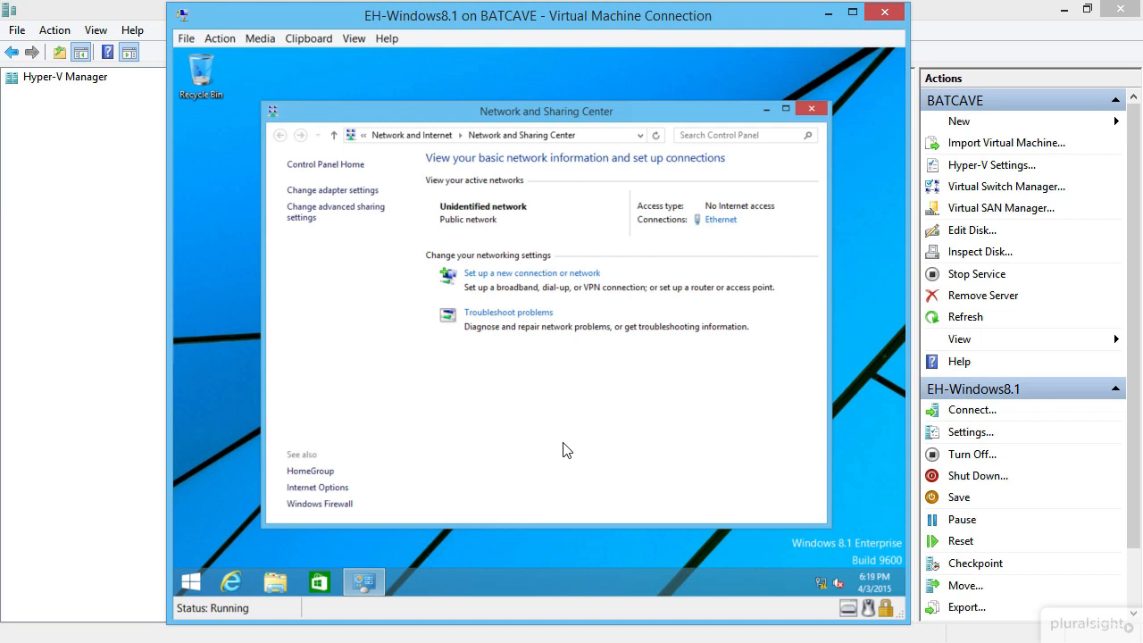
Step: Search 'admin' from the VM's Start screen and open Administrative Tools from the results
key("super")
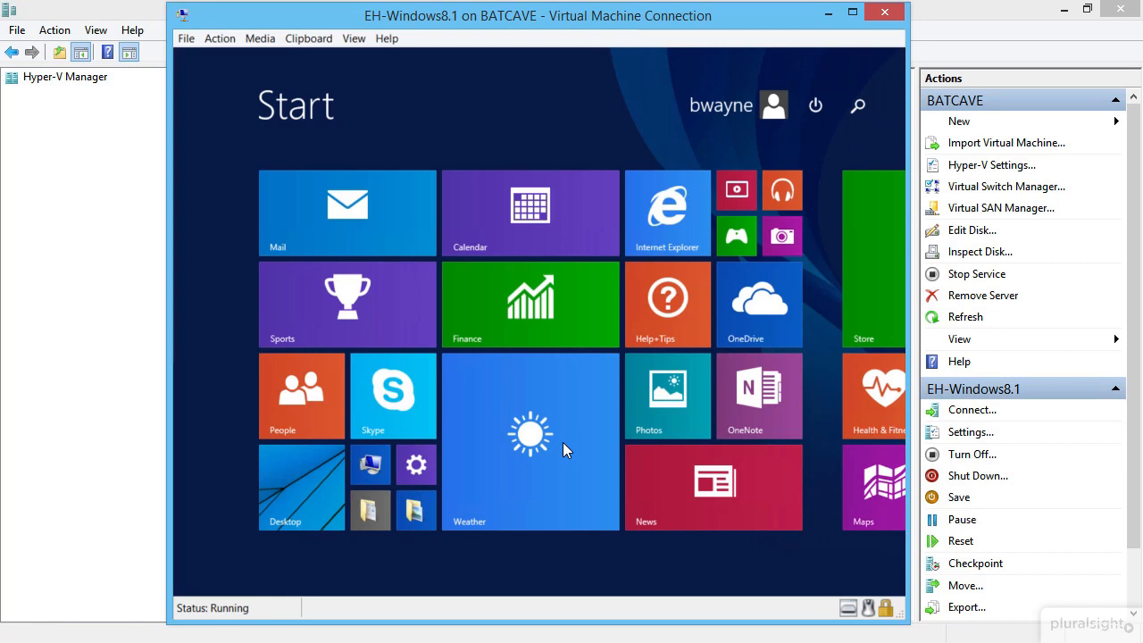
type("admin")
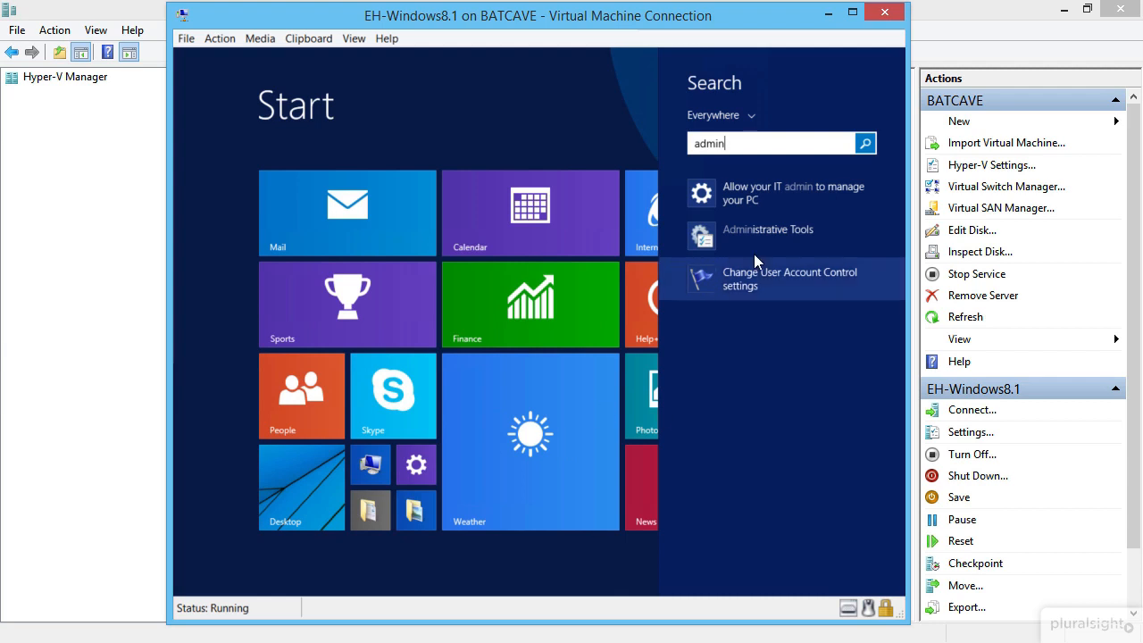
left_click(796, 240)
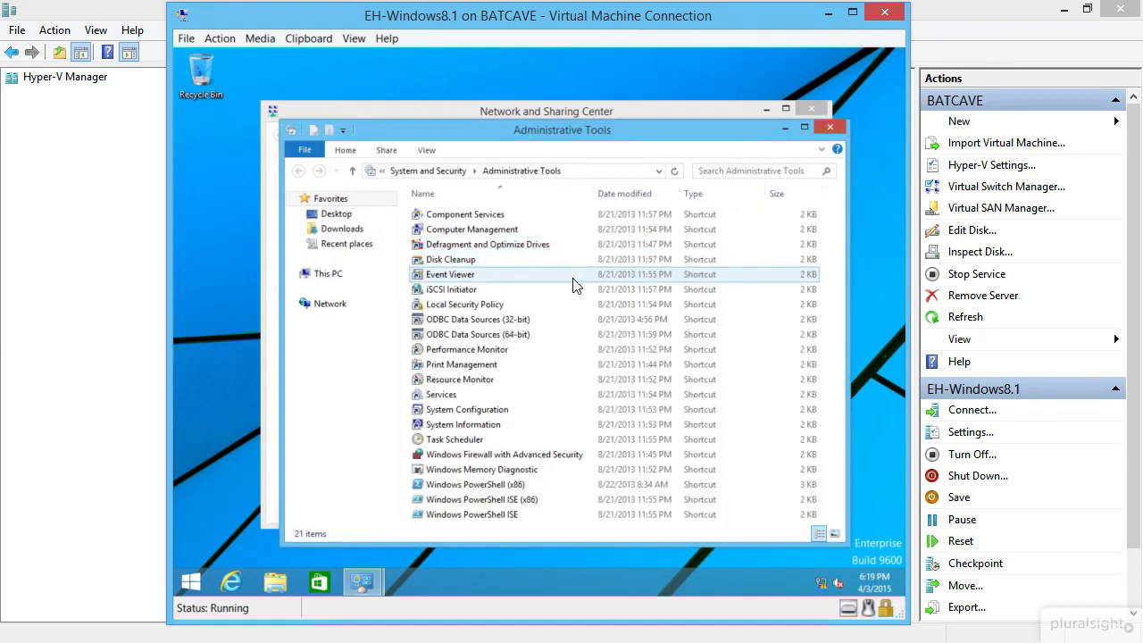
Step: Inspect the password complexity and minimum length policies, then close Local Security Policy and Administrative Tools
double_click(471, 306)
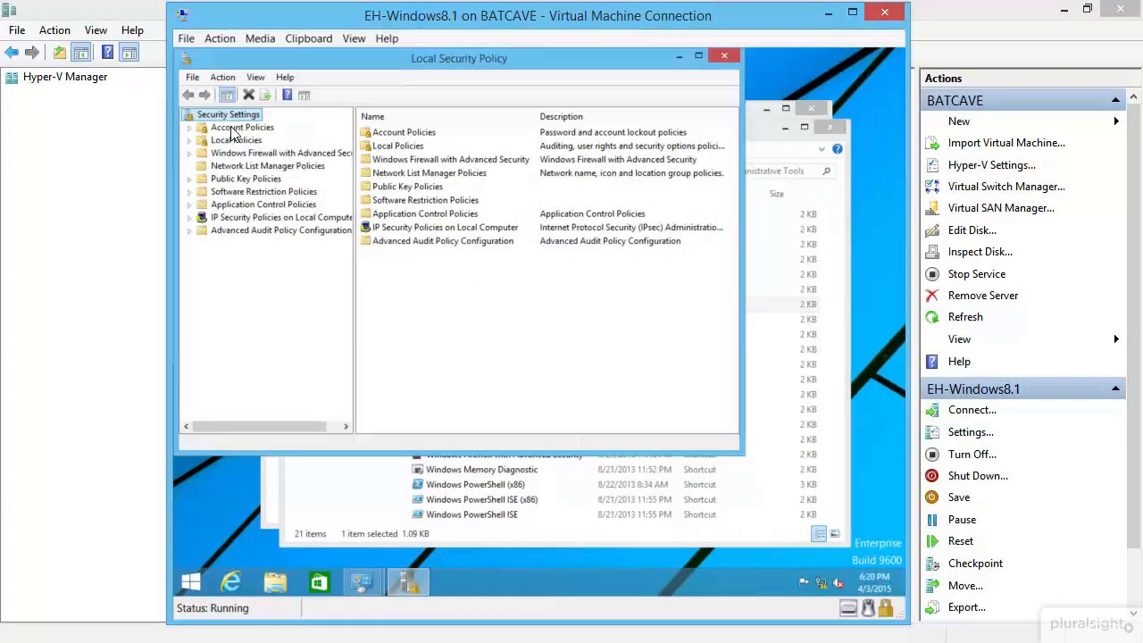
double_click(234, 126)
left_click(243, 140)
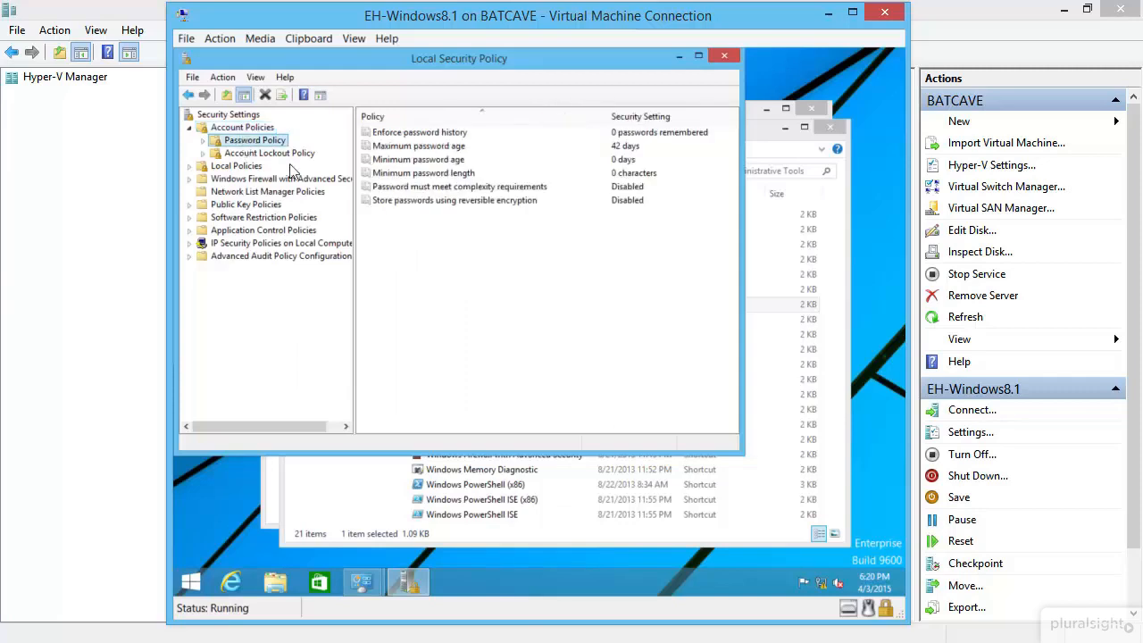
left_click(536, 187)
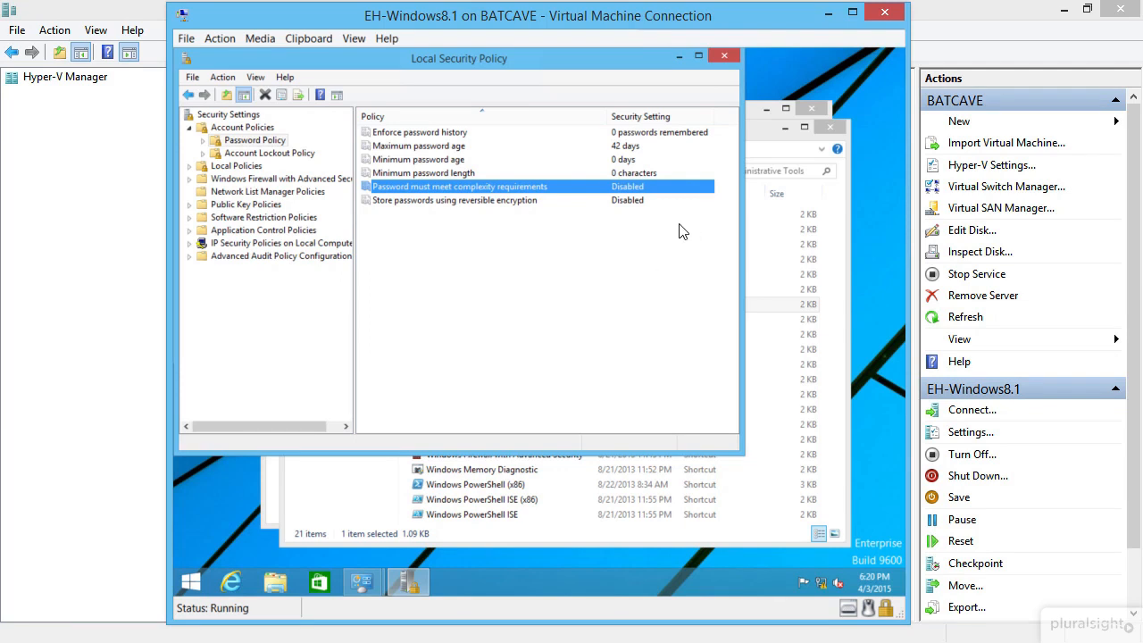
left_click(446, 171)
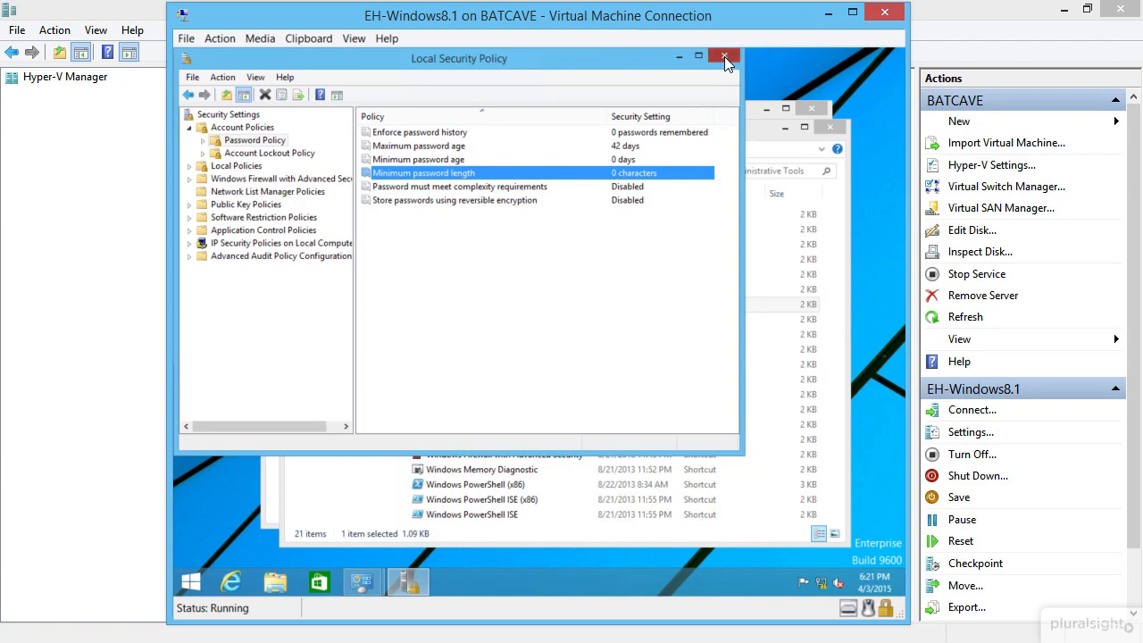
left_click(724, 56)
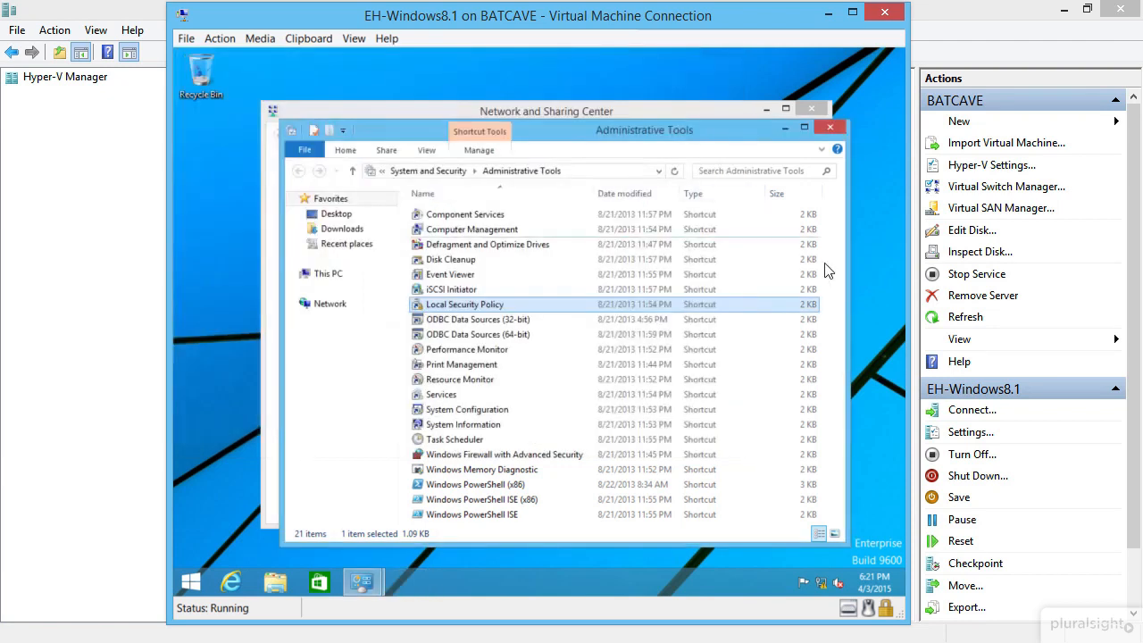
left_click(826, 127)
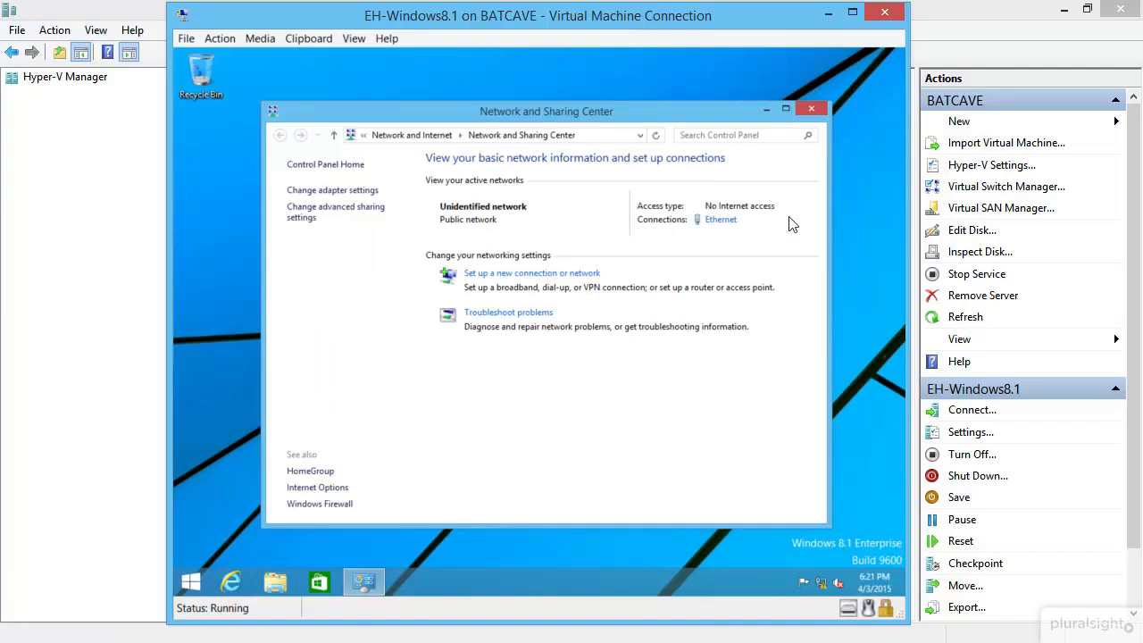
Step: Check the computer name Windows81 and WORKGROUP in System properties, cancelling without changes and closing all windows
left_click(809, 111)
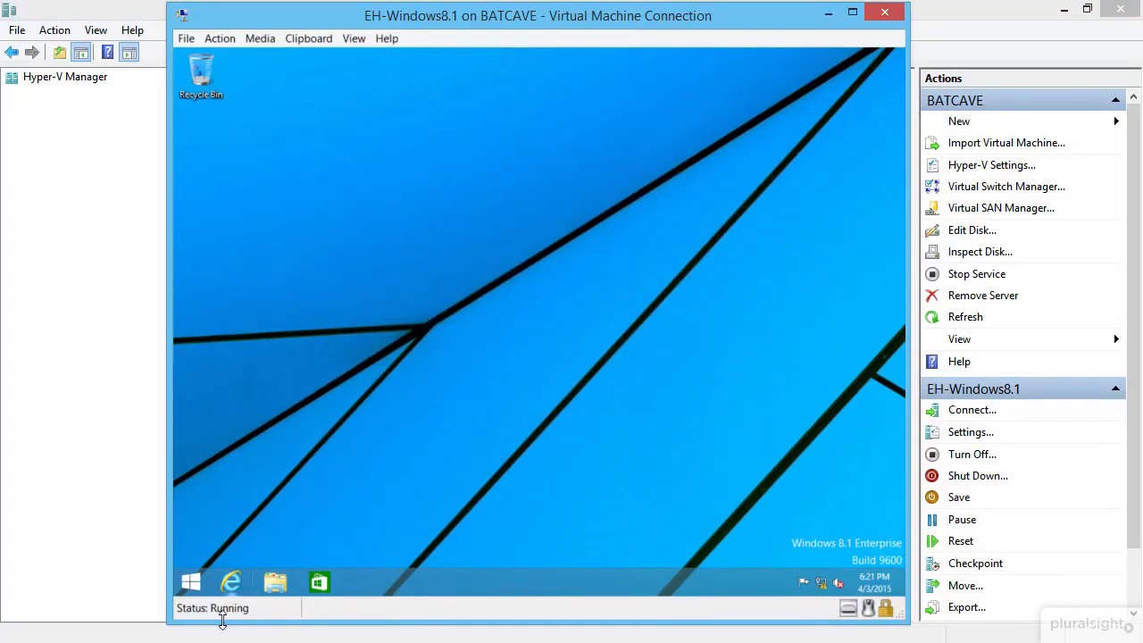
right_click(193, 588)
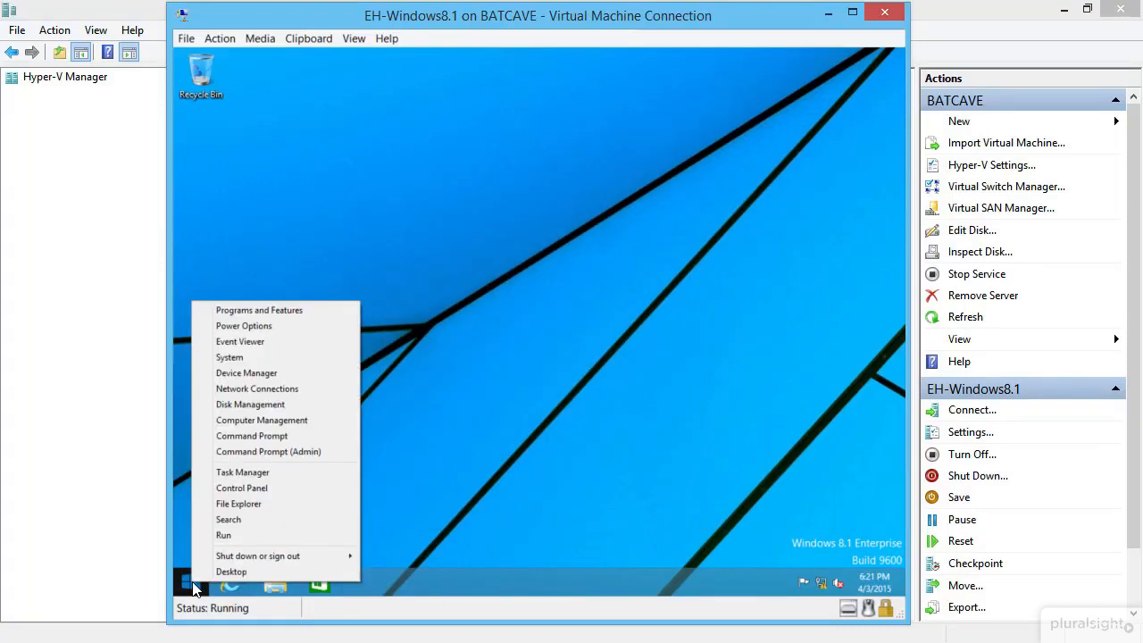
left_click(288, 357)
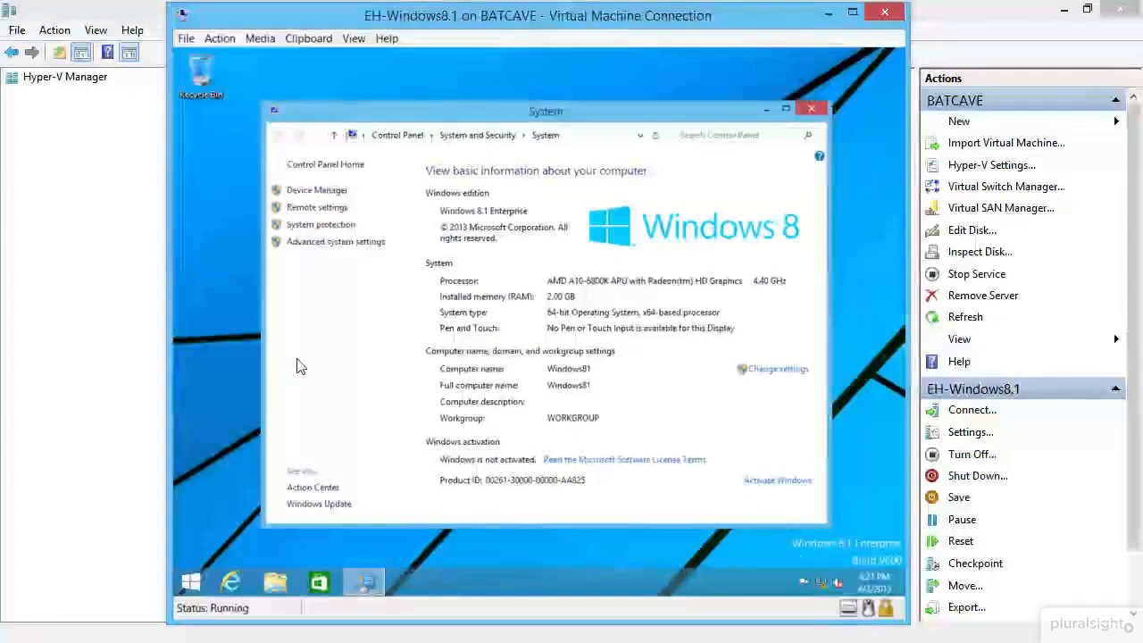
left_click(765, 378)
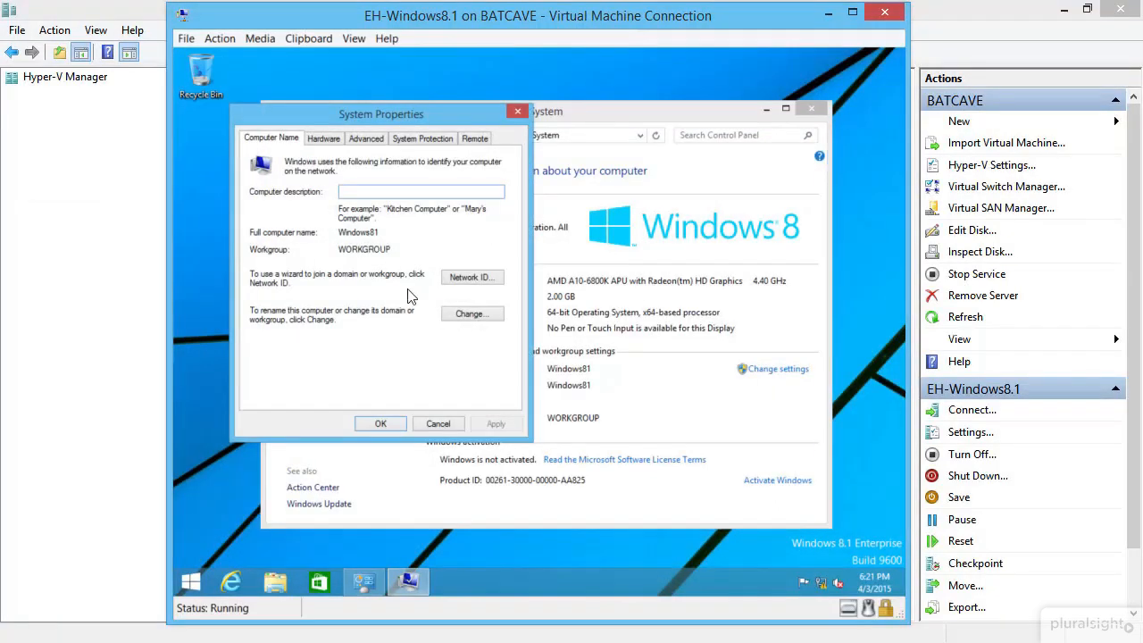
left_click(471, 313)
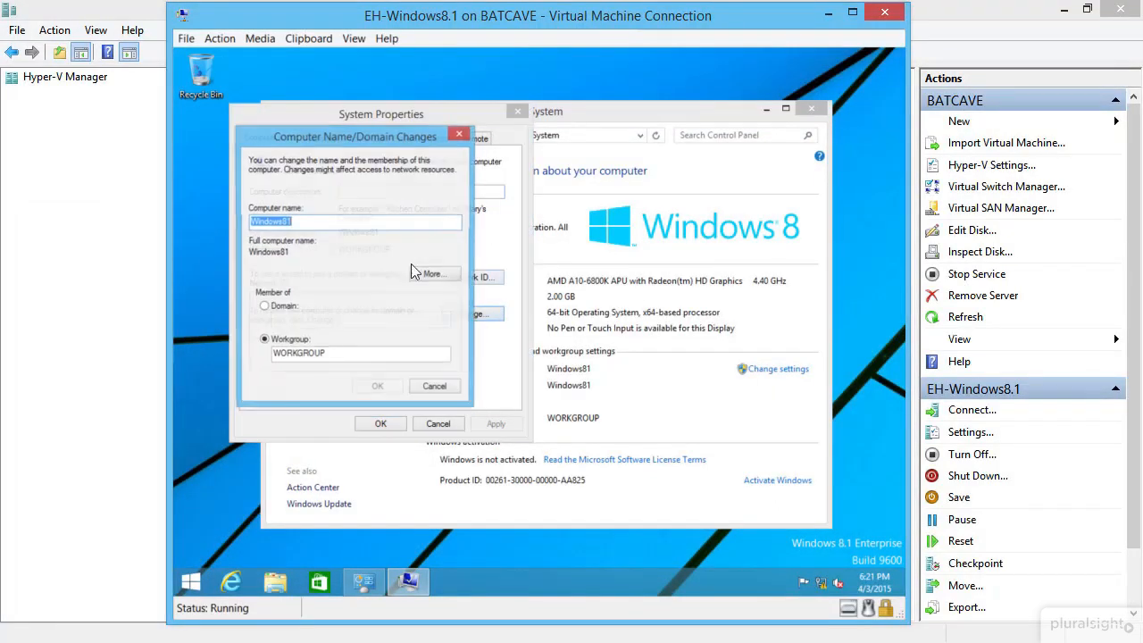
left_click(302, 218)
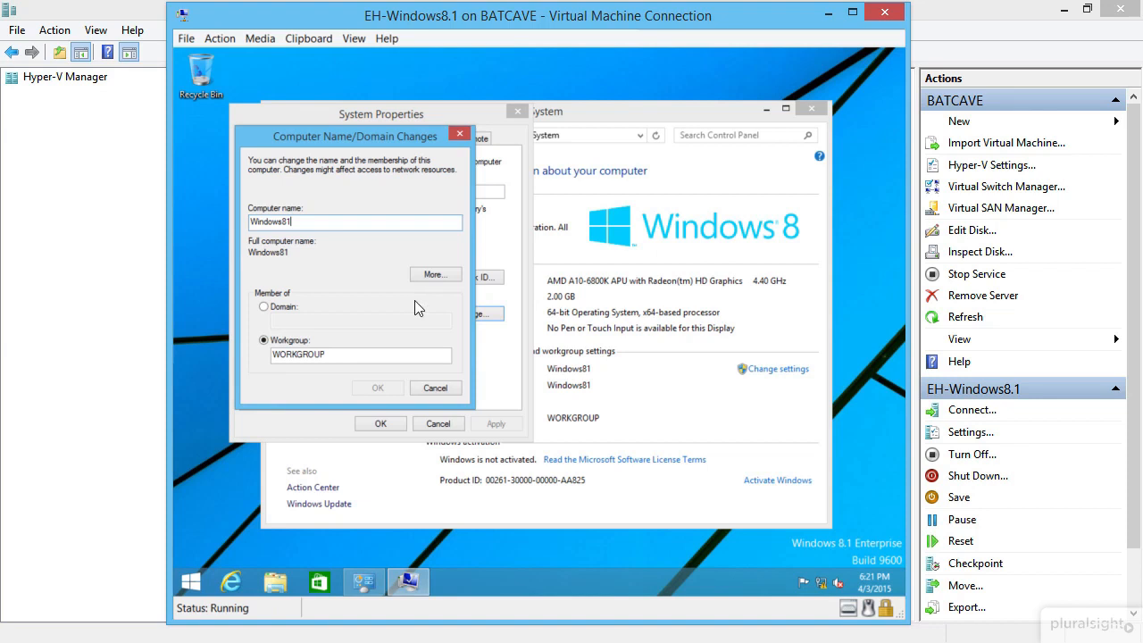
left_click(434, 386)
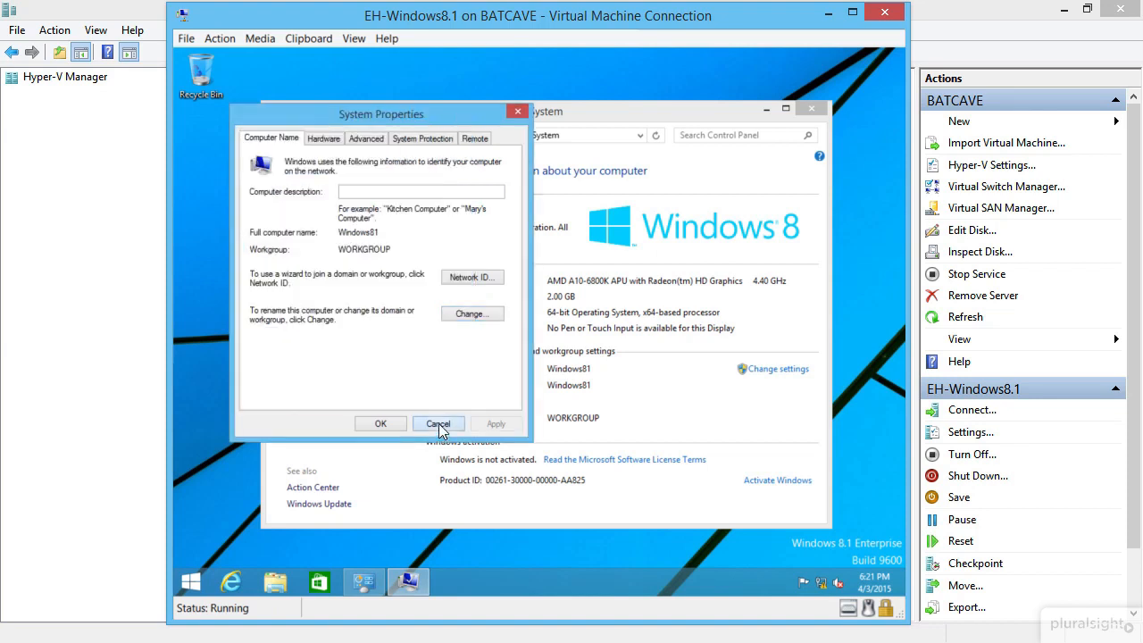
left_click(437, 425)
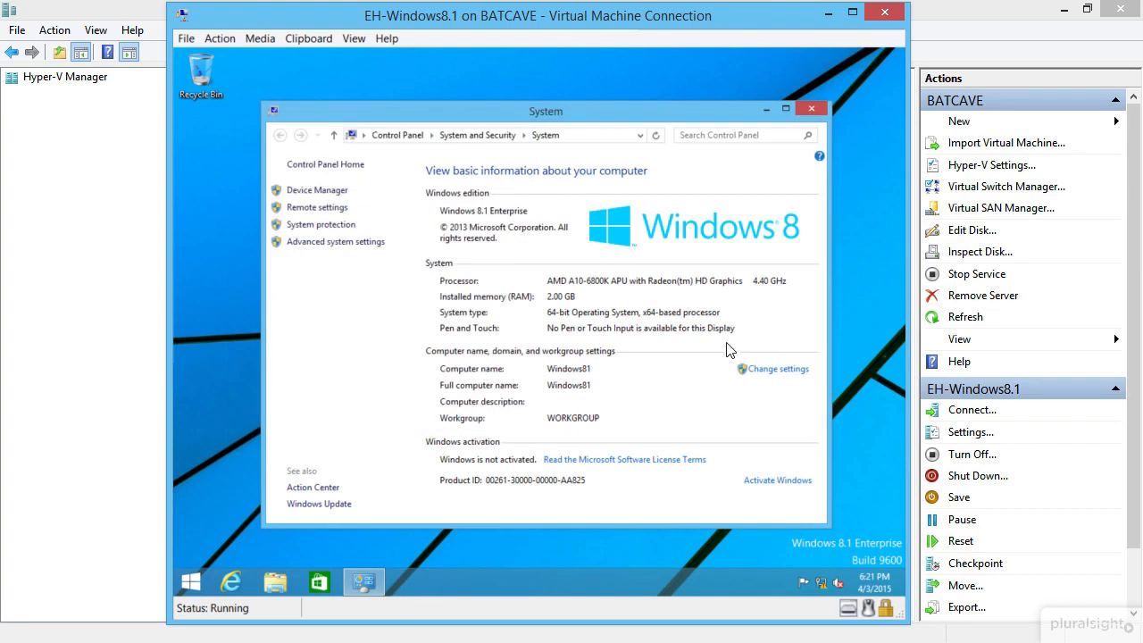
left_click(807, 111)
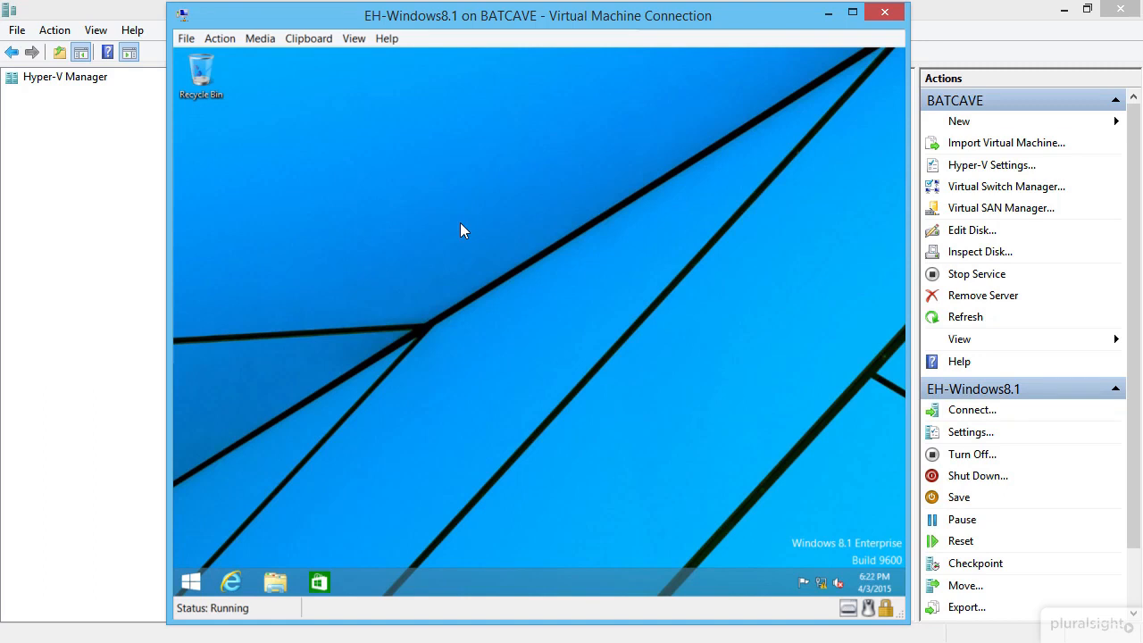
Step: Turn Windows Firewall off for private and public networks, found by a 'firewall' Start search
key("super")
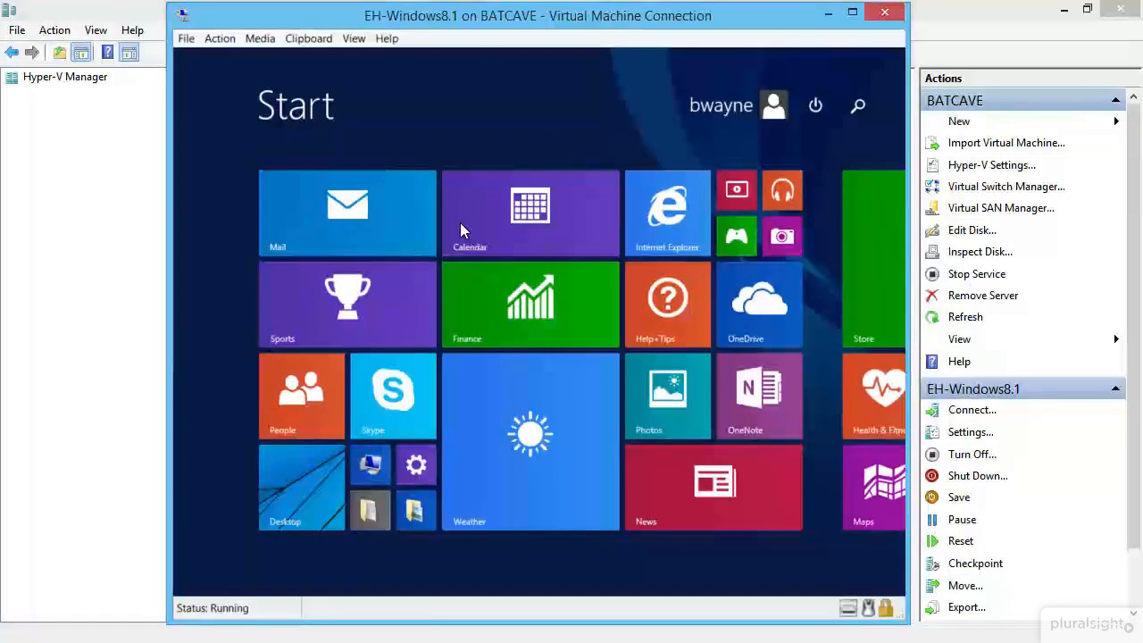
type("eirewall")
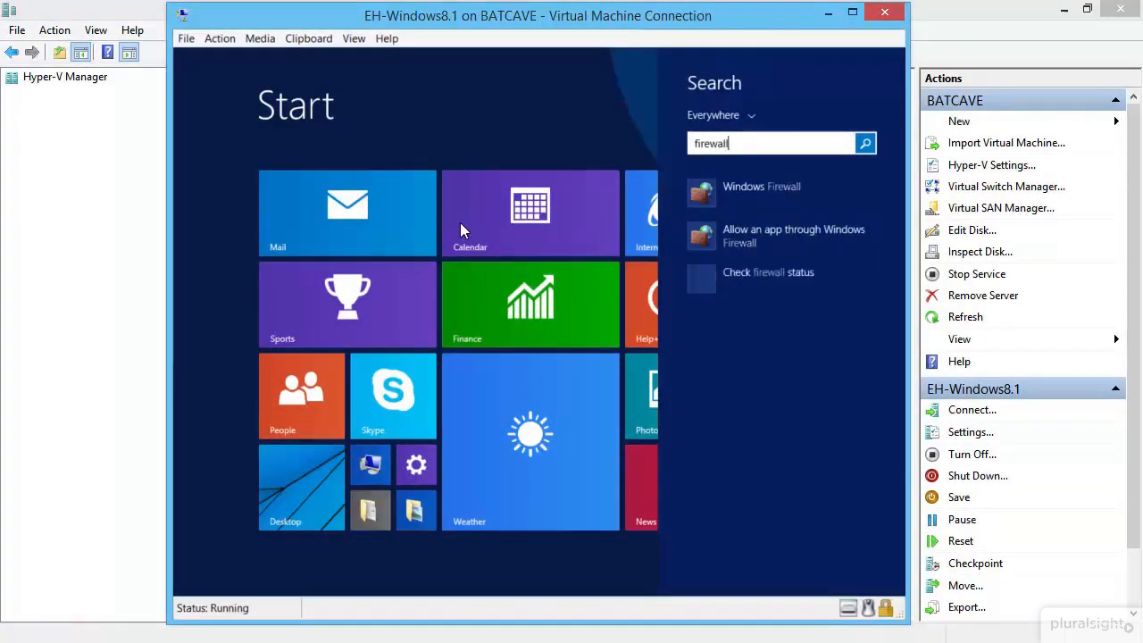
left_click(767, 191)
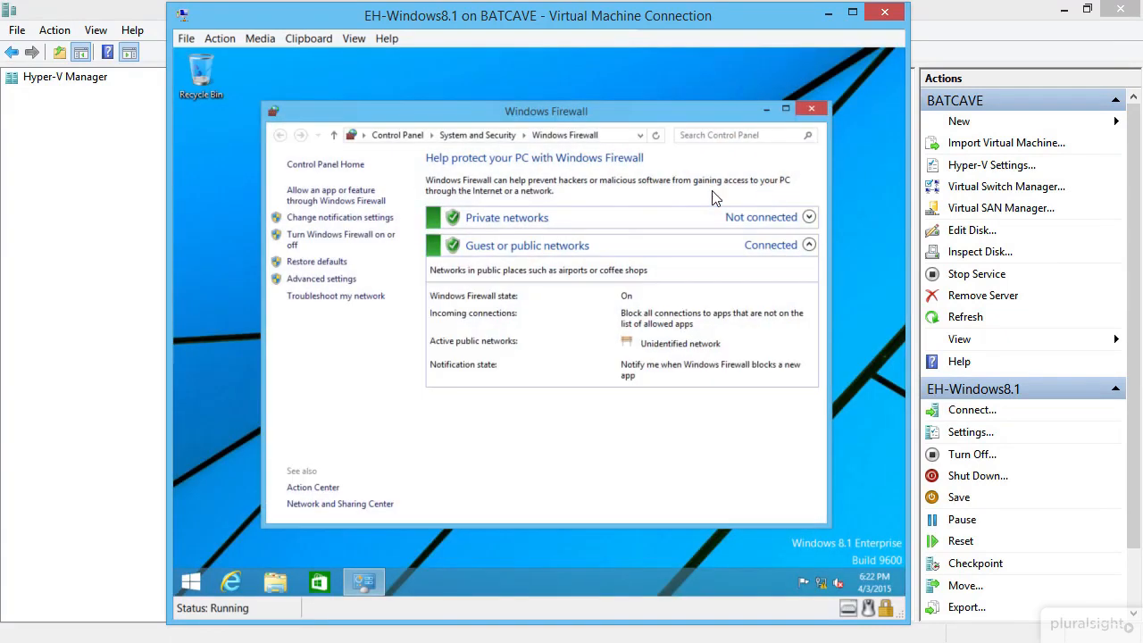
left_click(348, 243)
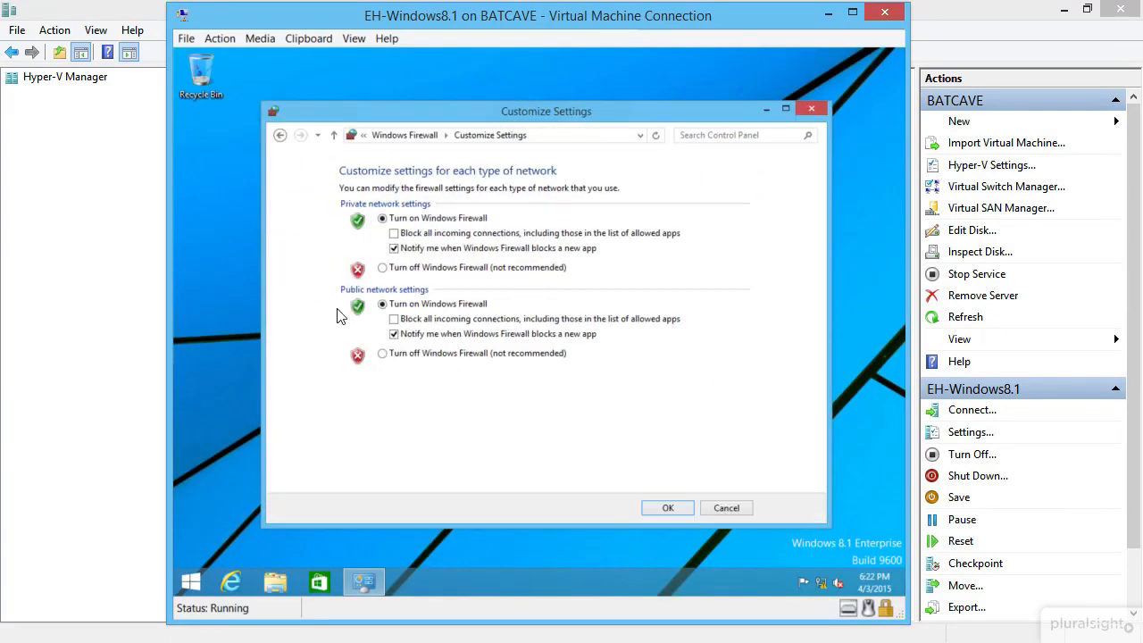
left_click(382, 267)
left_click(382, 352)
left_click(670, 507)
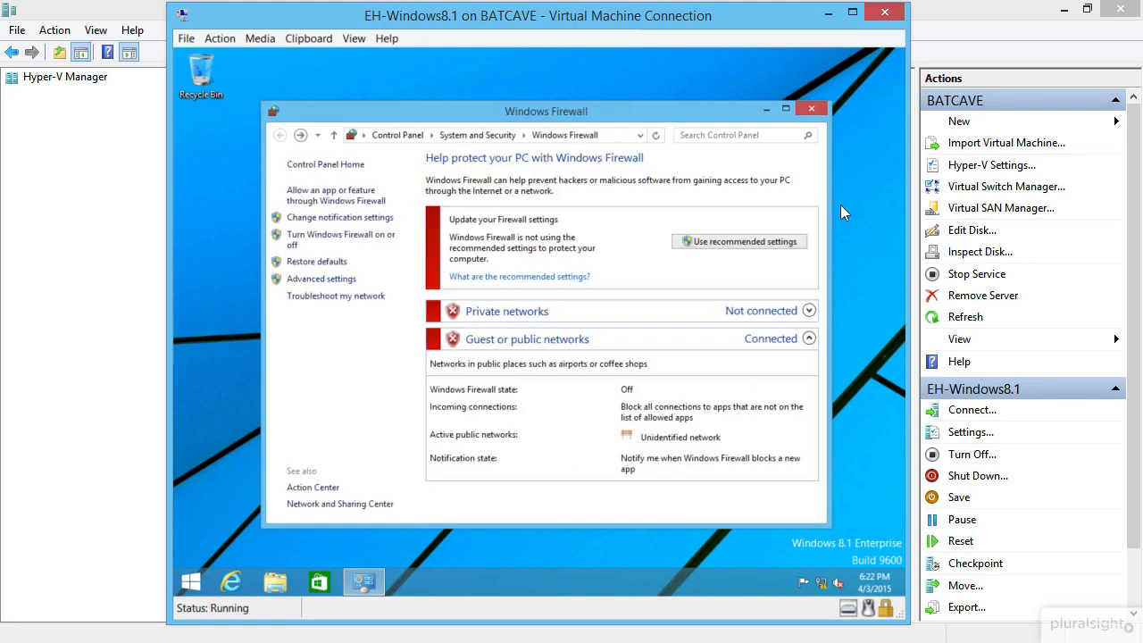
left_click(812, 109)
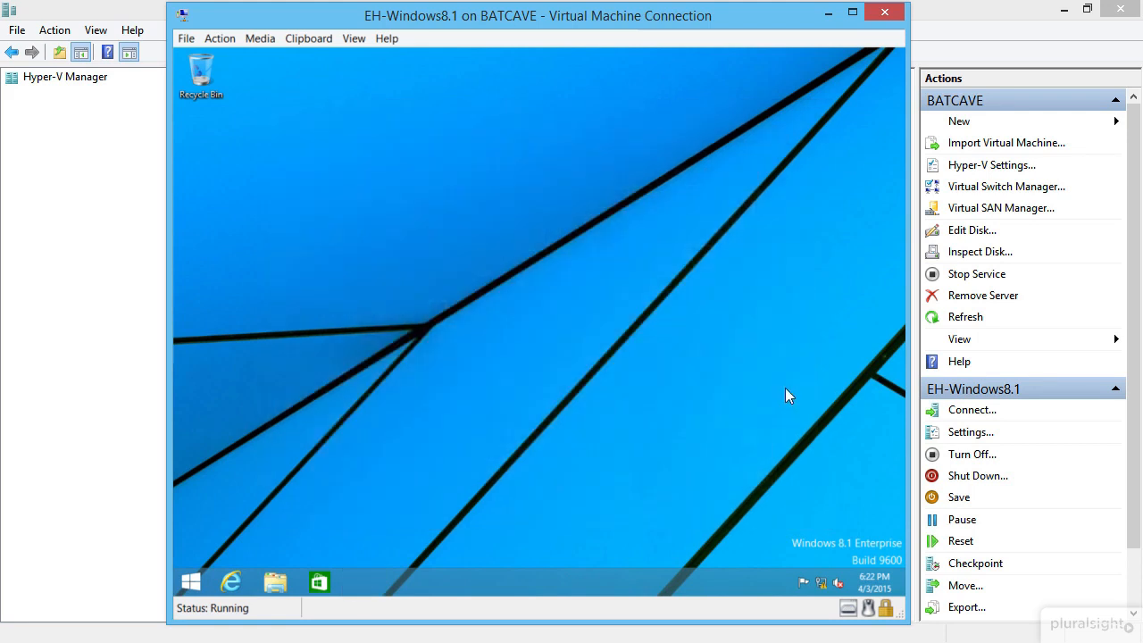
Step: Search 'admin' on Start and open Administrative Tools
left_click(191, 583)
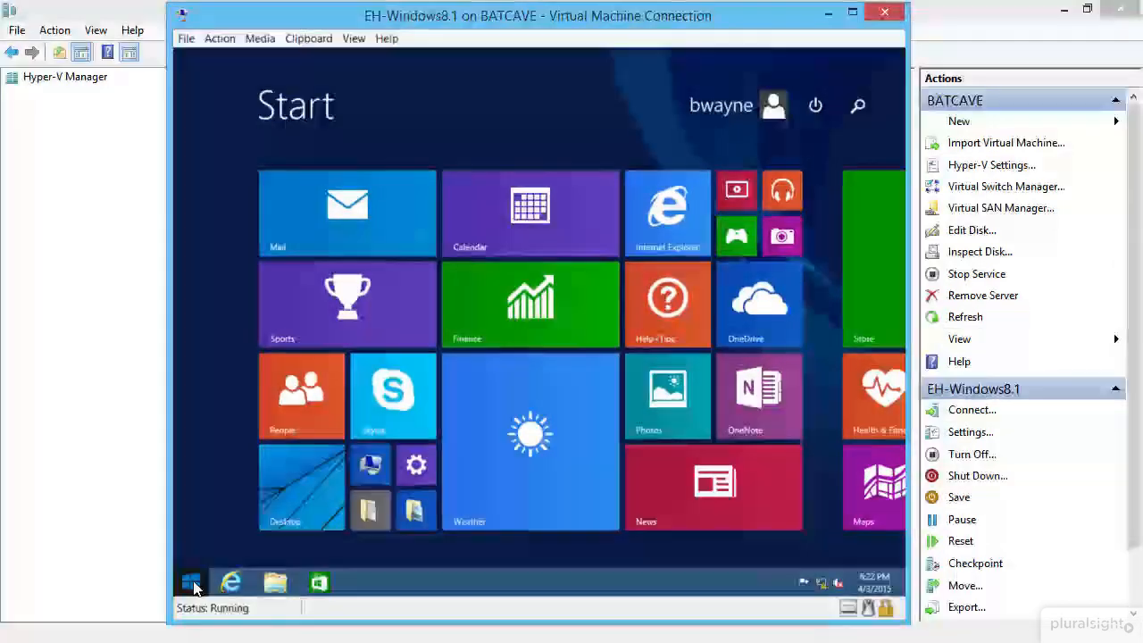
type("admin")
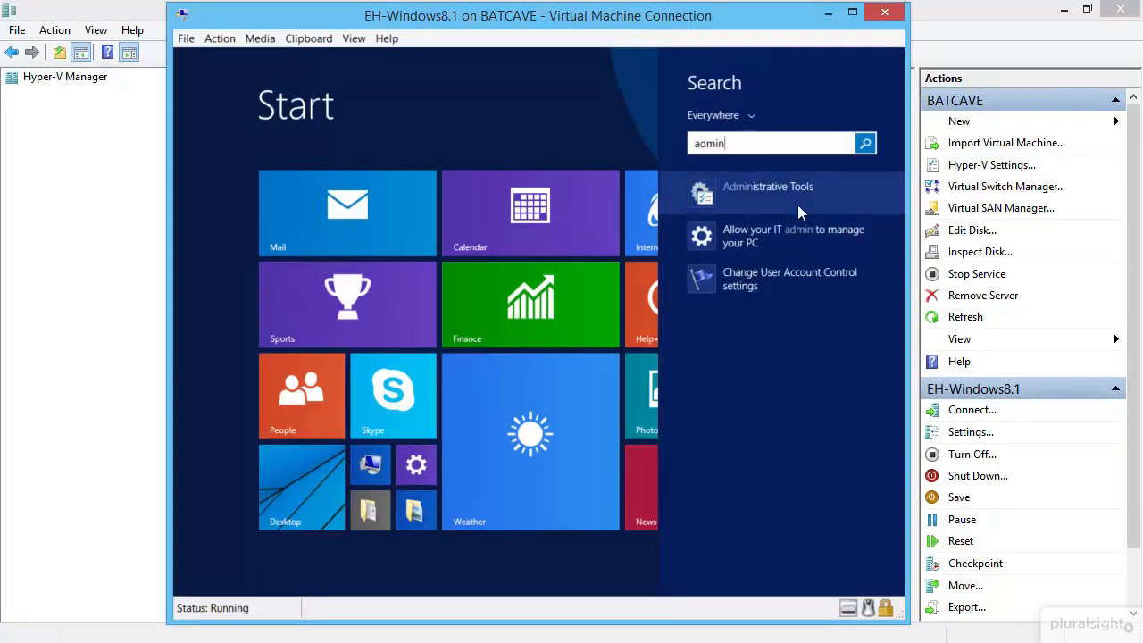
left_click(802, 188)
Step: Search 'users' and open PC settings' page for managing other accounts
left_click(192, 582)
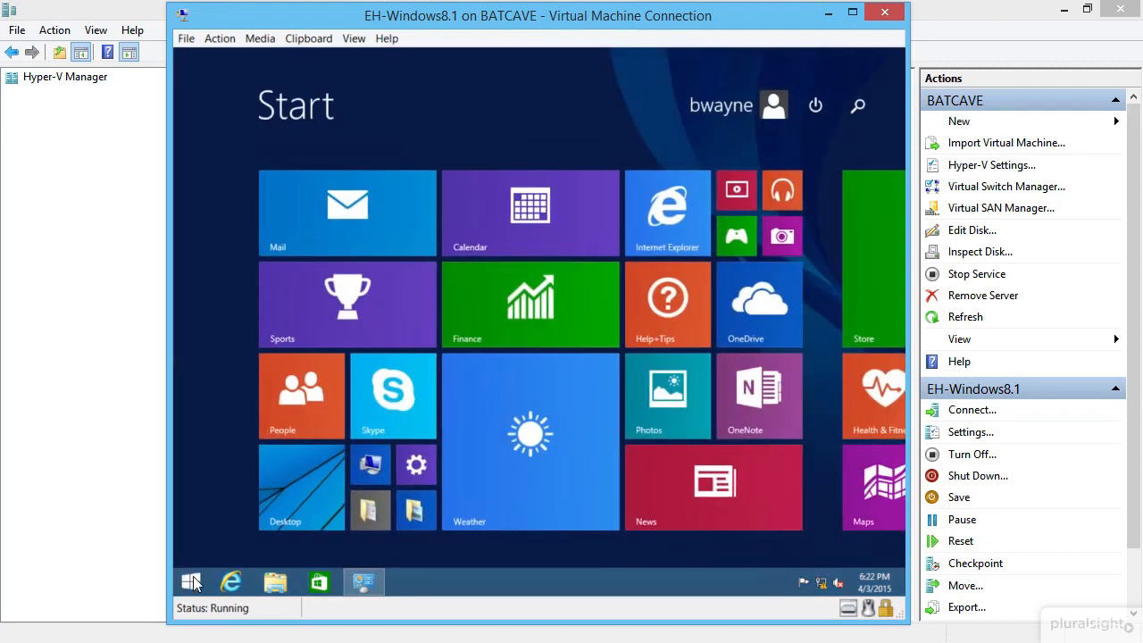
type("users")
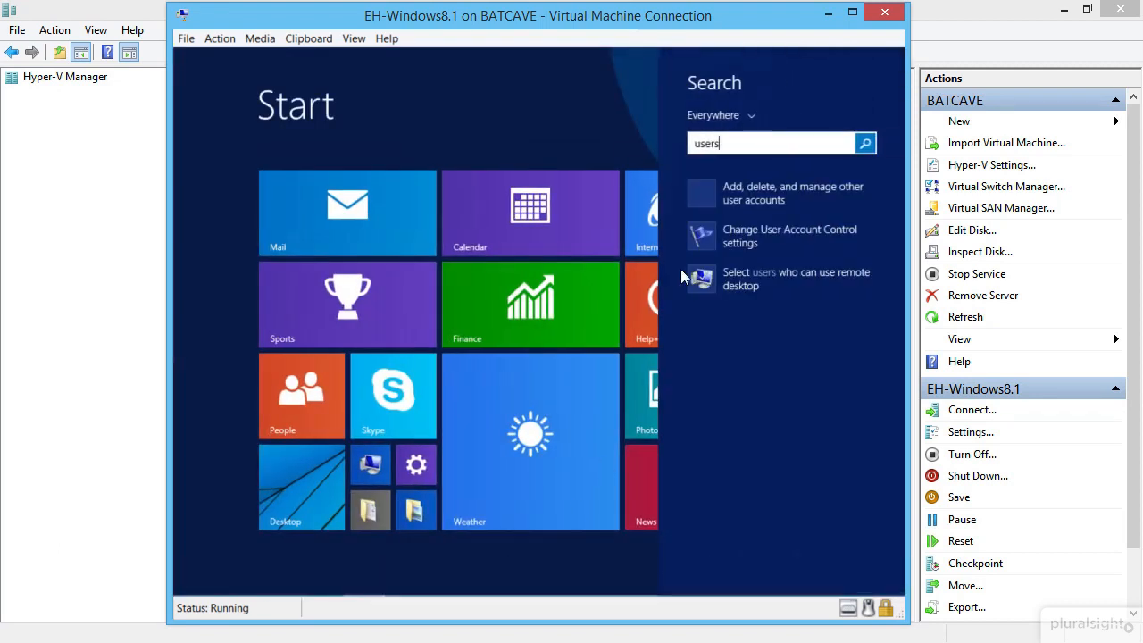
left_click(818, 187)
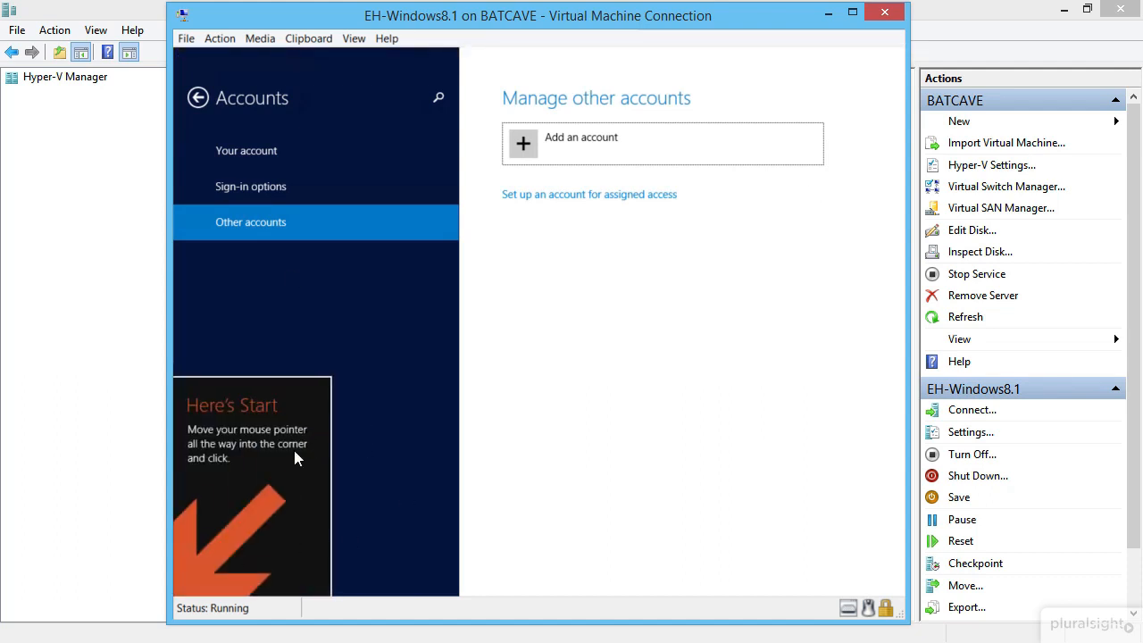
left_click(174, 592)
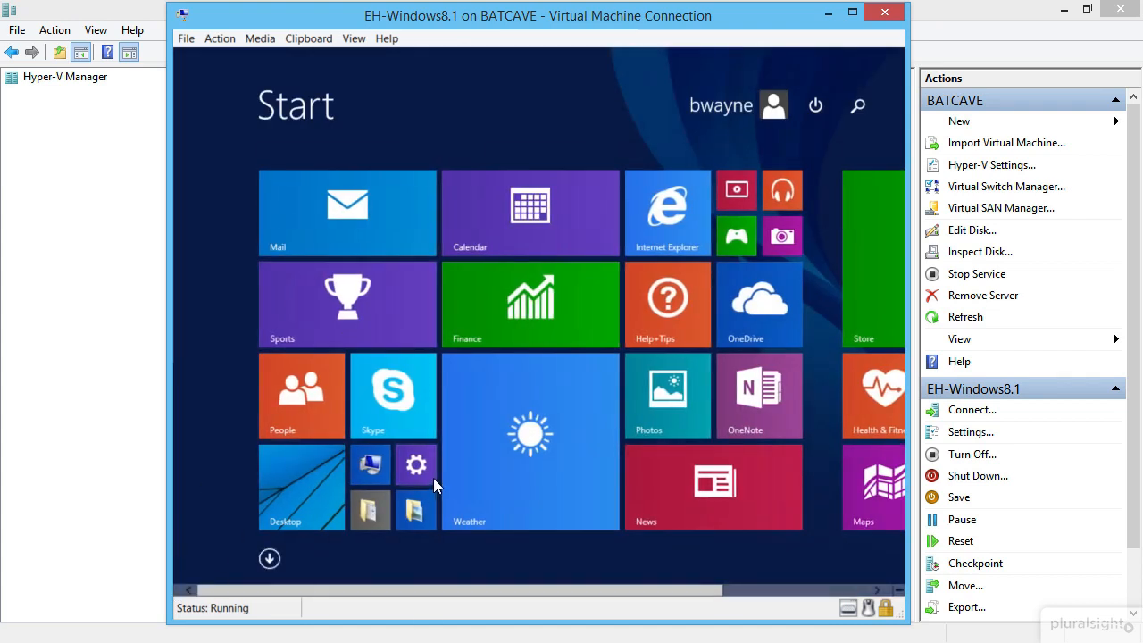
left_click(192, 579)
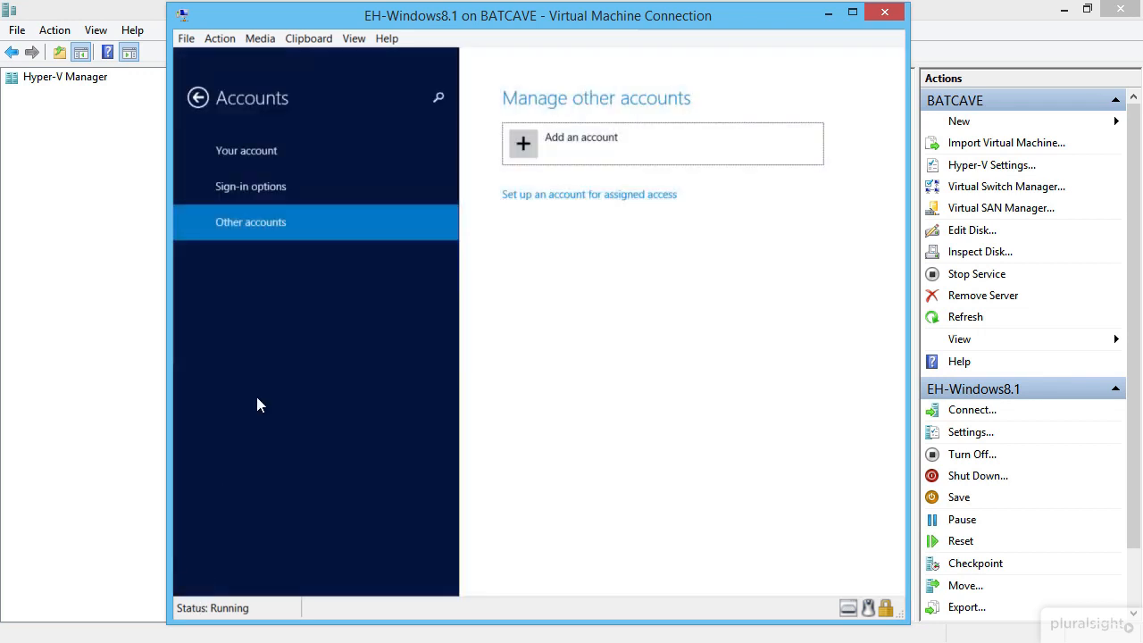
Step: Add a new local account with a username, matching password and a password hint, then finish
left_click(524, 150)
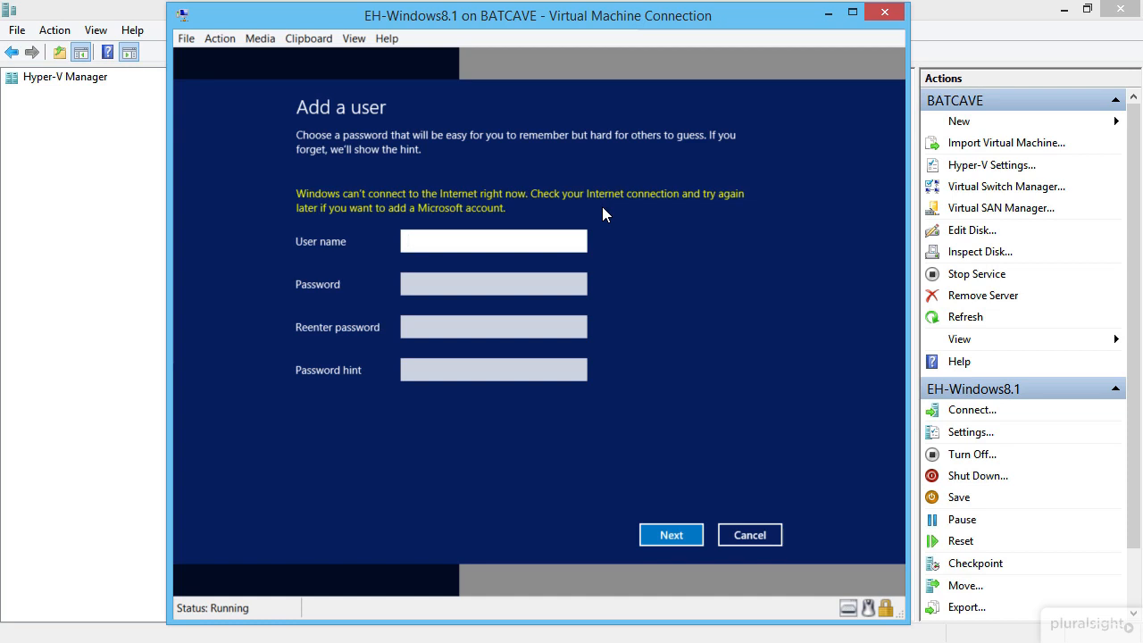
type("dgrayson")
key("Tab")
type("passw")
key("Tab")
type("passw")
key("Tab")
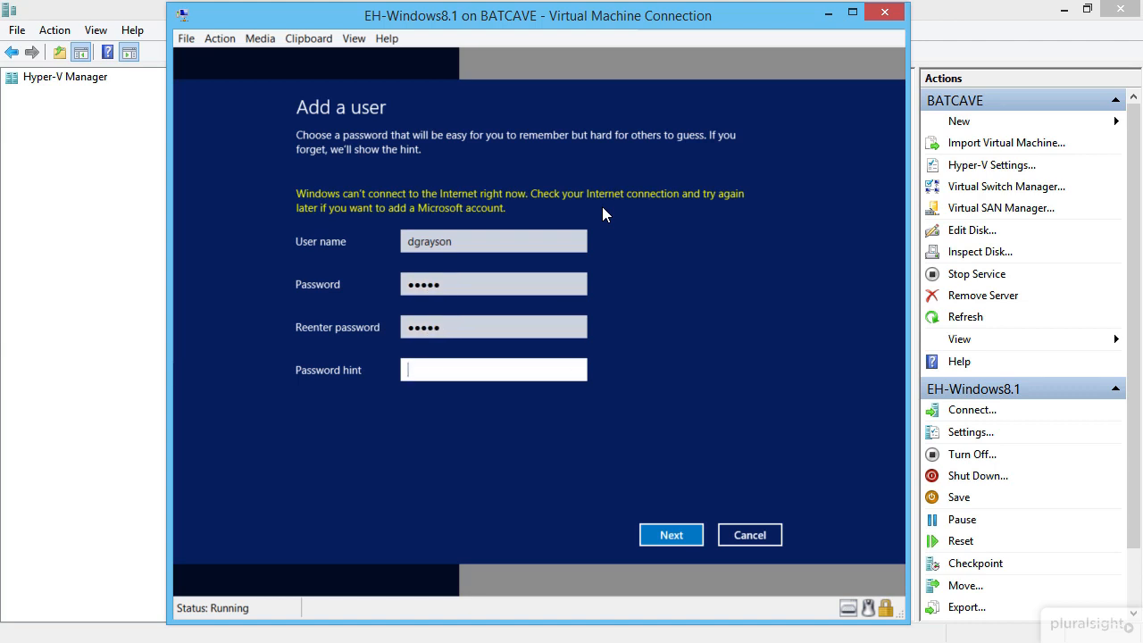
type("ski")
key("BackSpace")
key("BackSpace")
type("idekick")
left_click(671, 536)
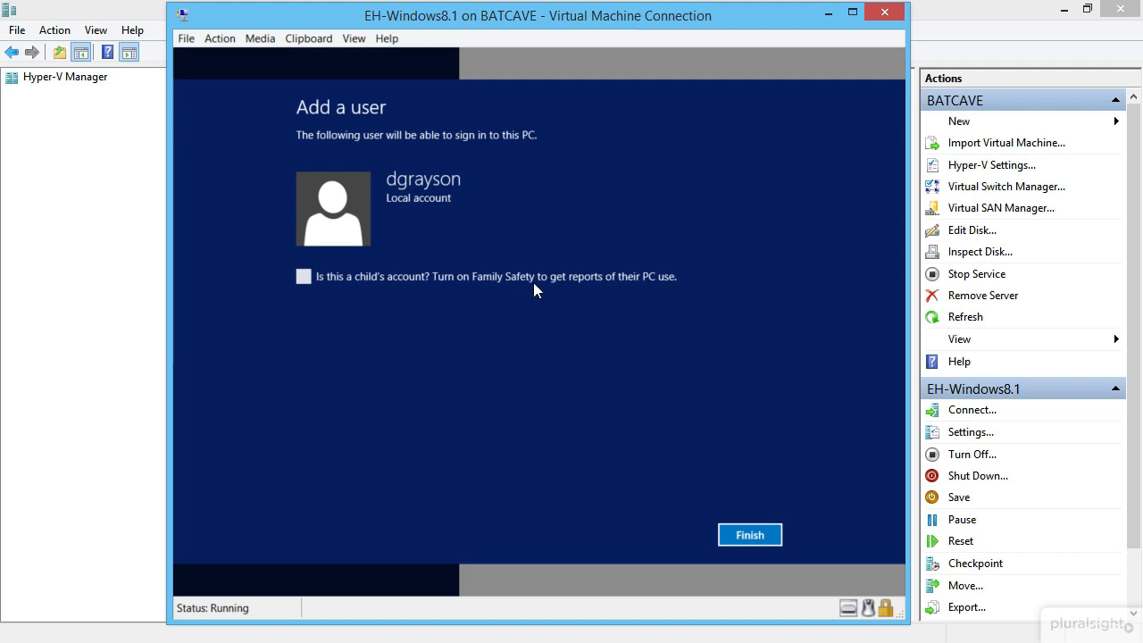
left_click(750, 535)
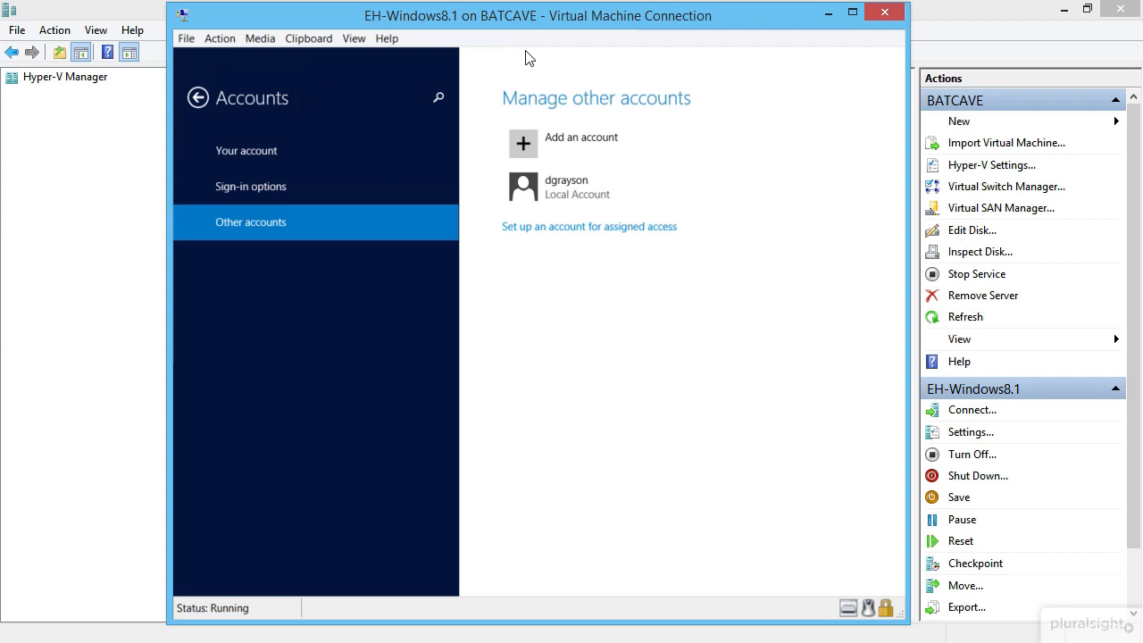
mouse_move(526, 49)
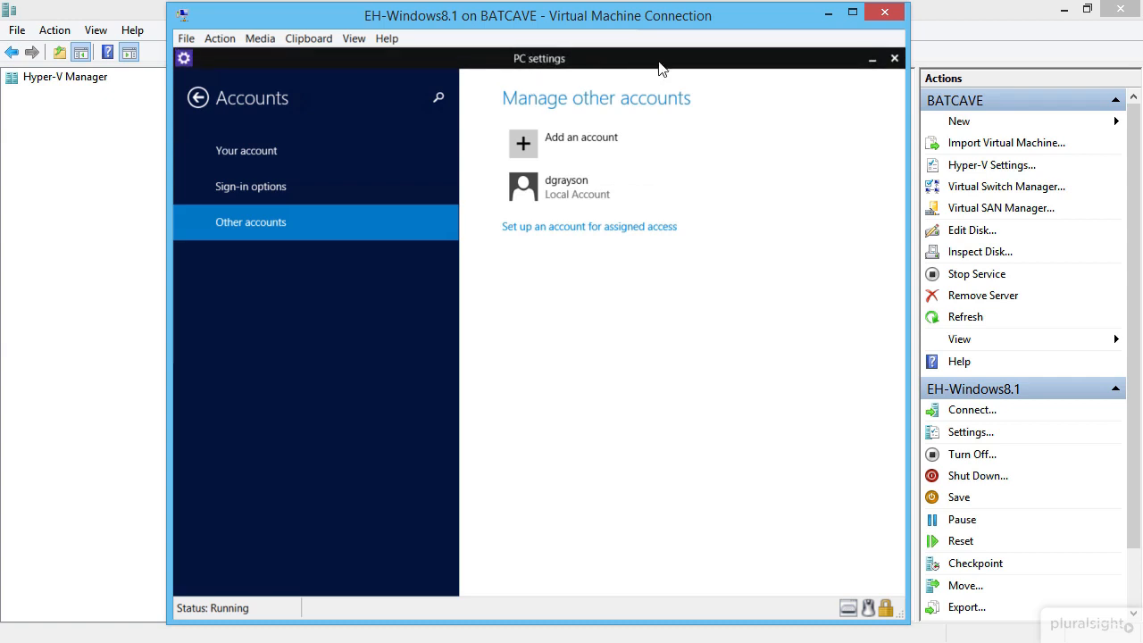
Step: Close the PC settings app by dragging it to the bottom edge of the screen
mouse_move(895, 61)
left_click_drag(529, 131, 531, 640)
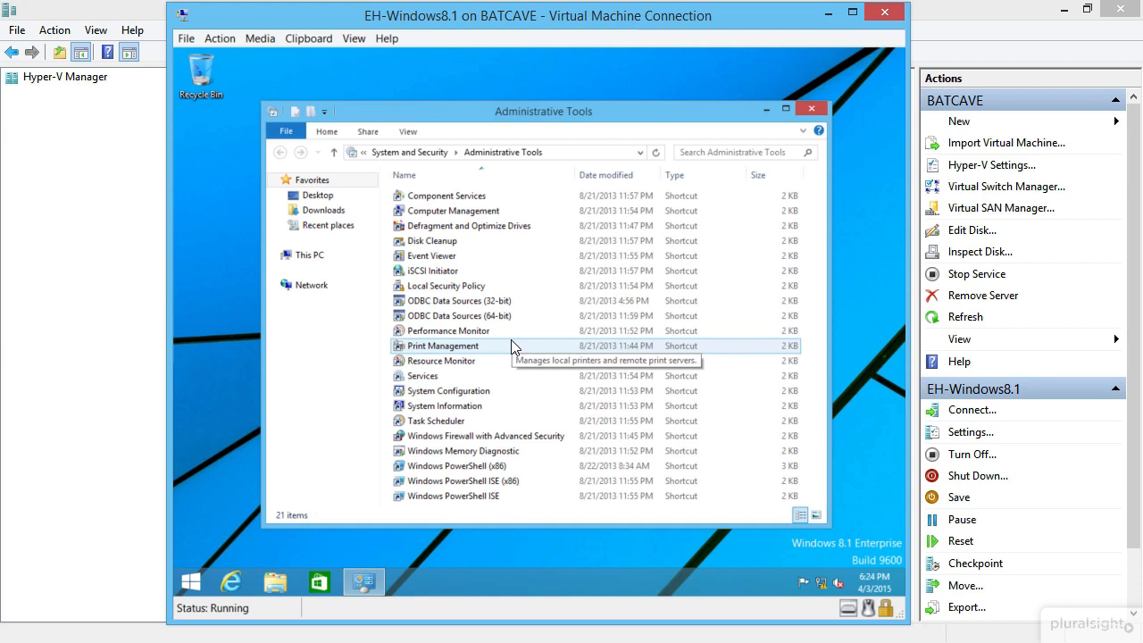
Step: Open Computer Management's local Users list and give the original account its full name
double_click(476, 210)
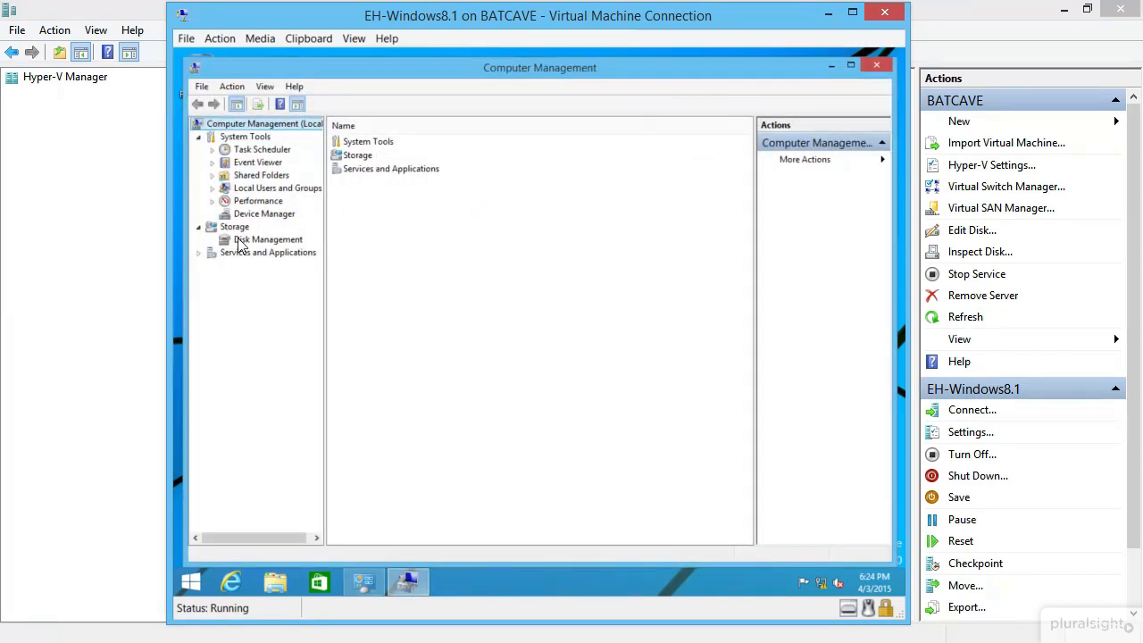
left_click(213, 189)
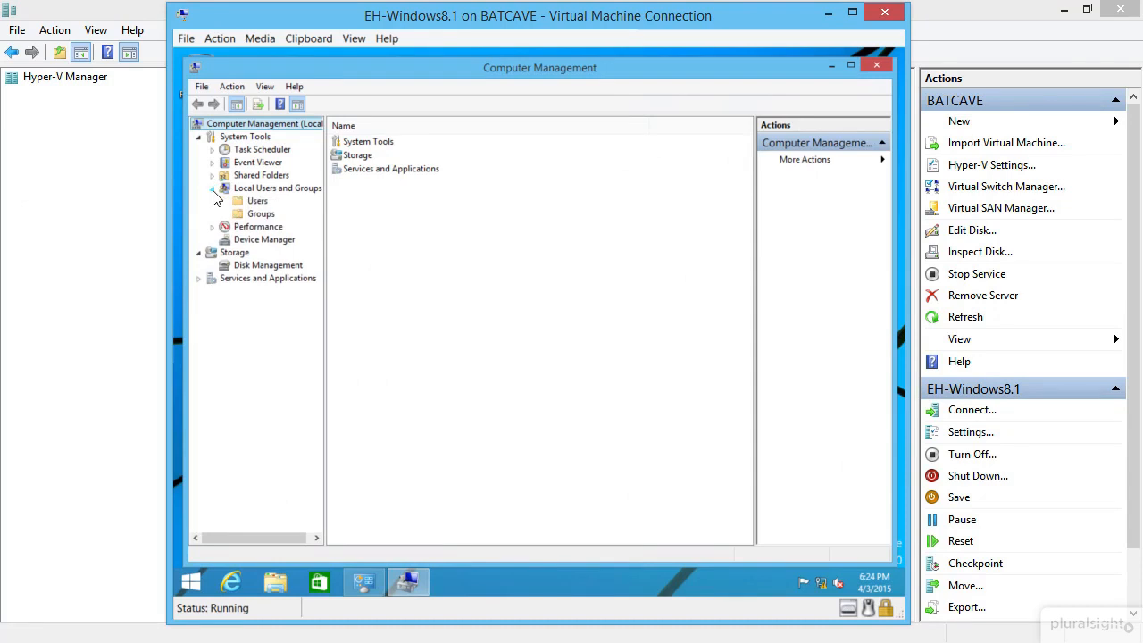
left_click(260, 202)
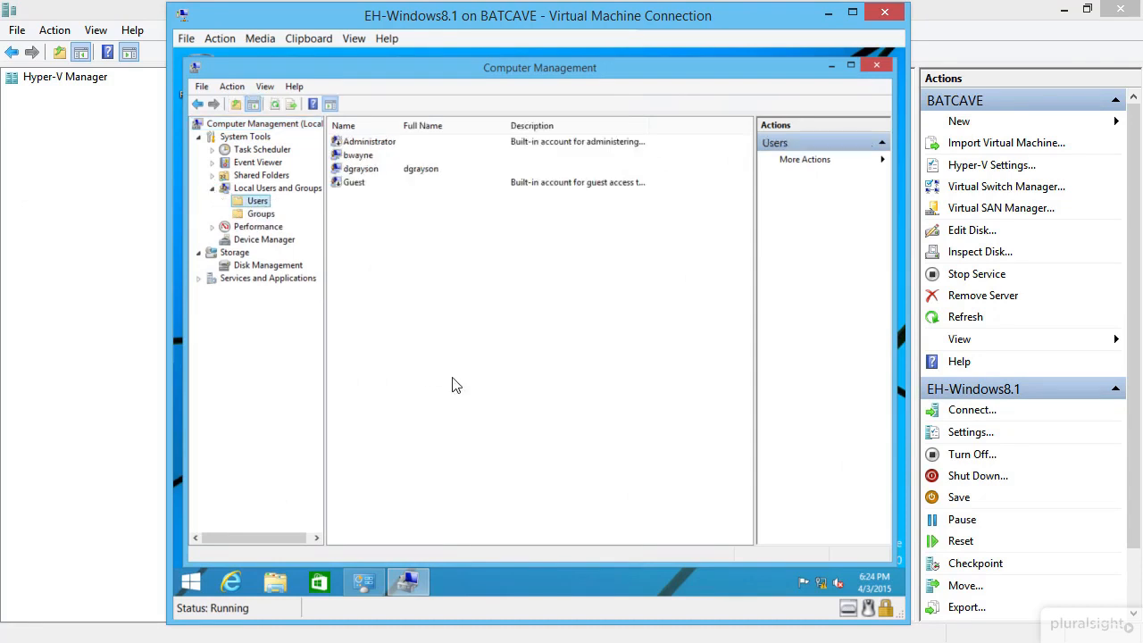
left_click(359, 172)
left_click(361, 156)
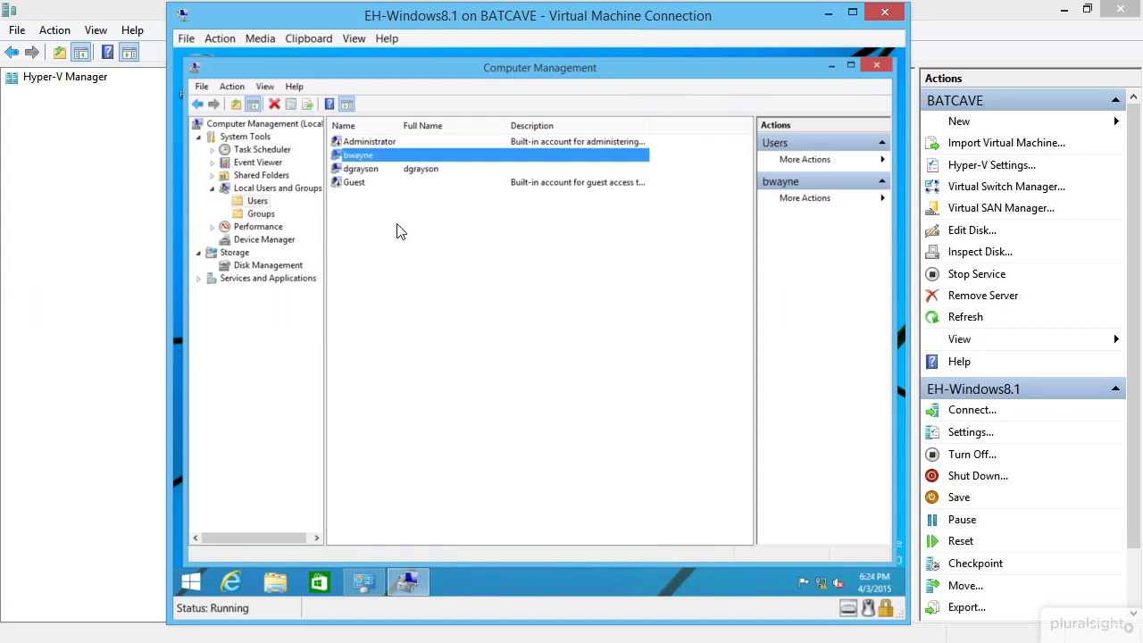
right_click(363, 159)
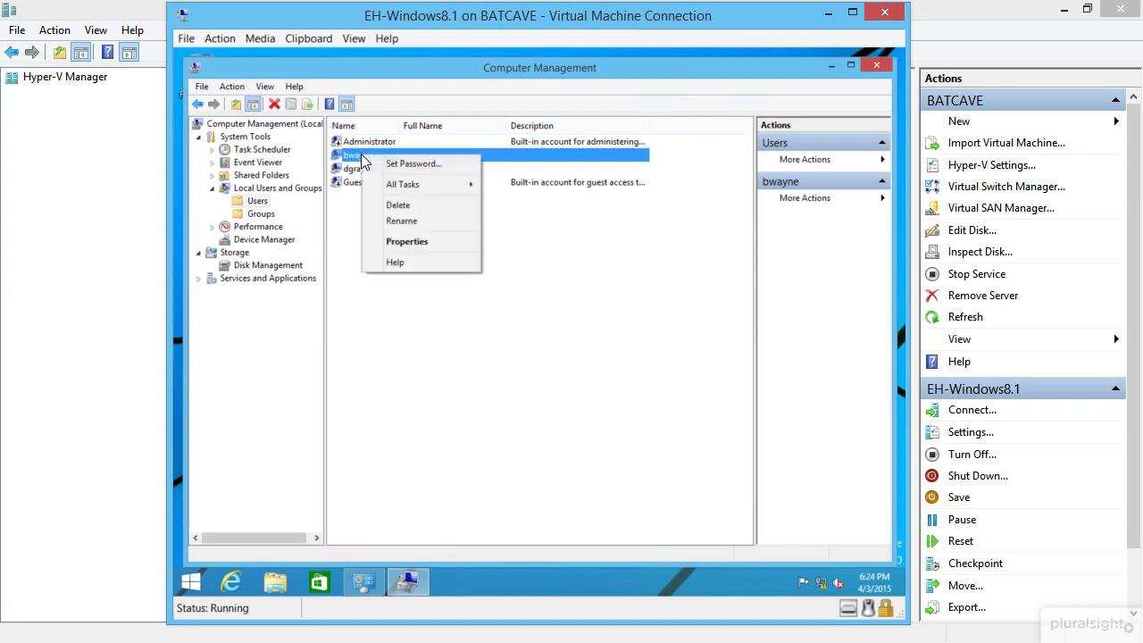
left_click(432, 247)
type("Bruce Wayne")
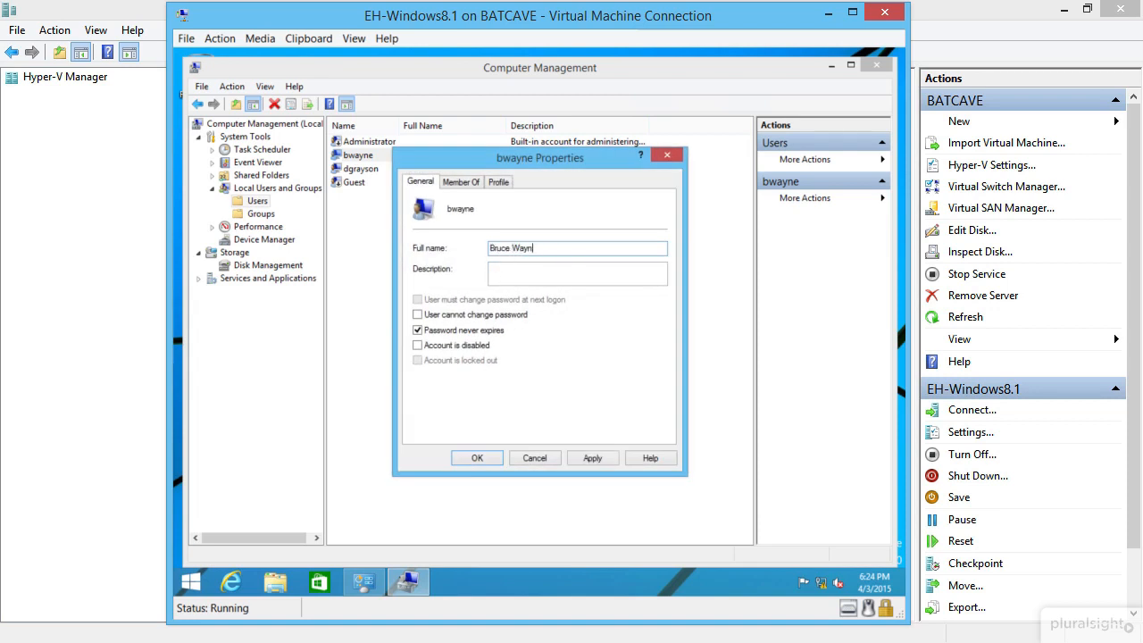
left_click(480, 458)
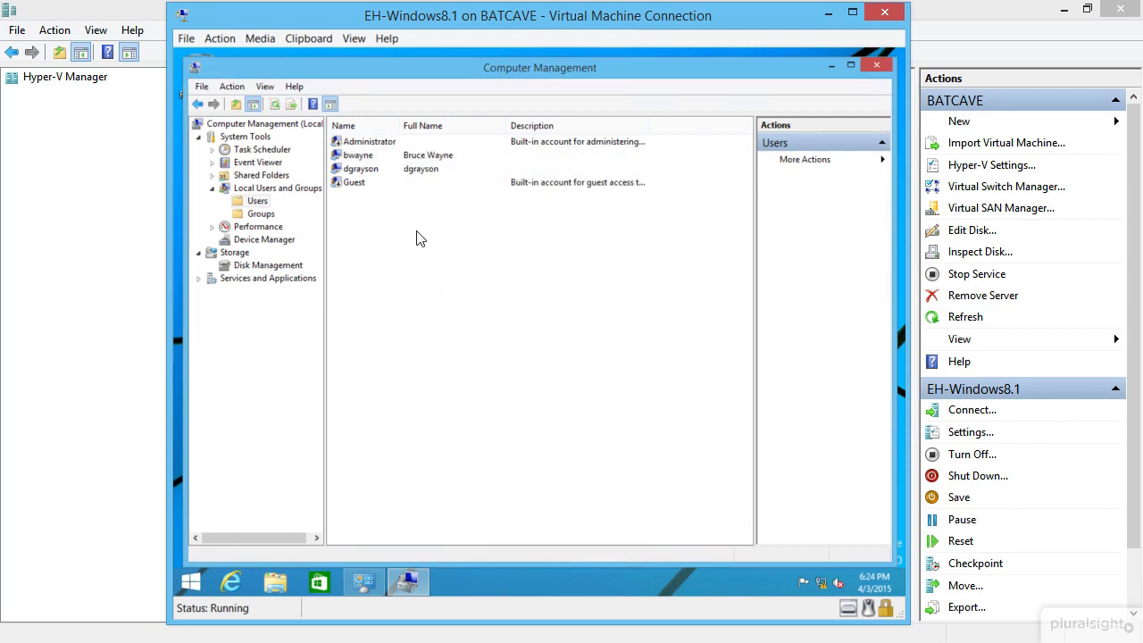
Step: Replace the newly added account's full name in its Properties and save
right_click(418, 167)
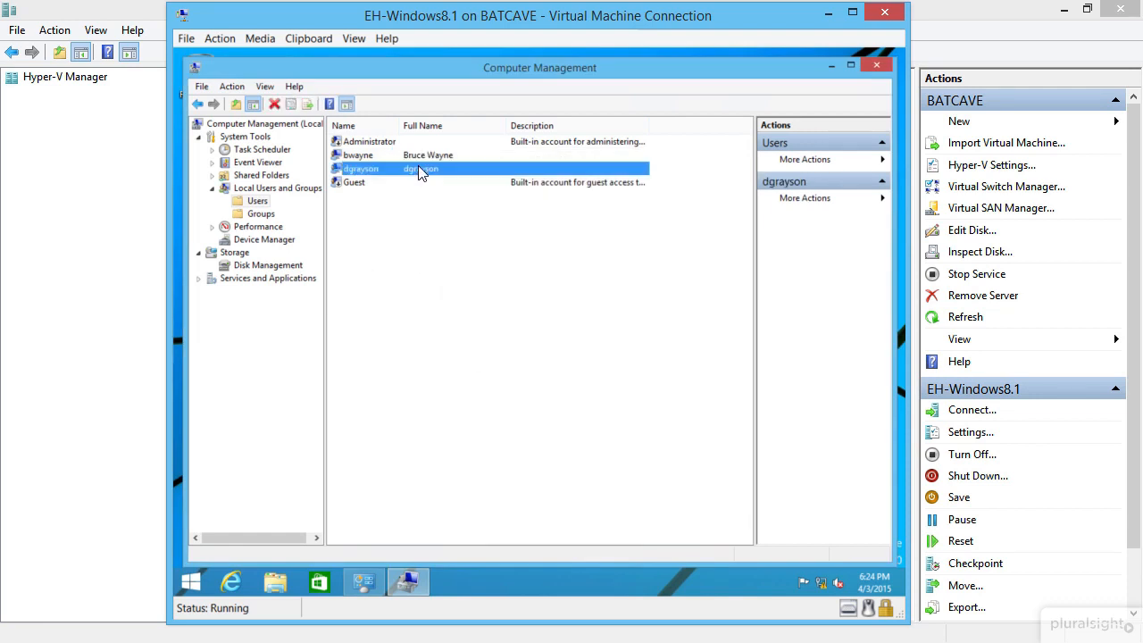
left_click(481, 252)
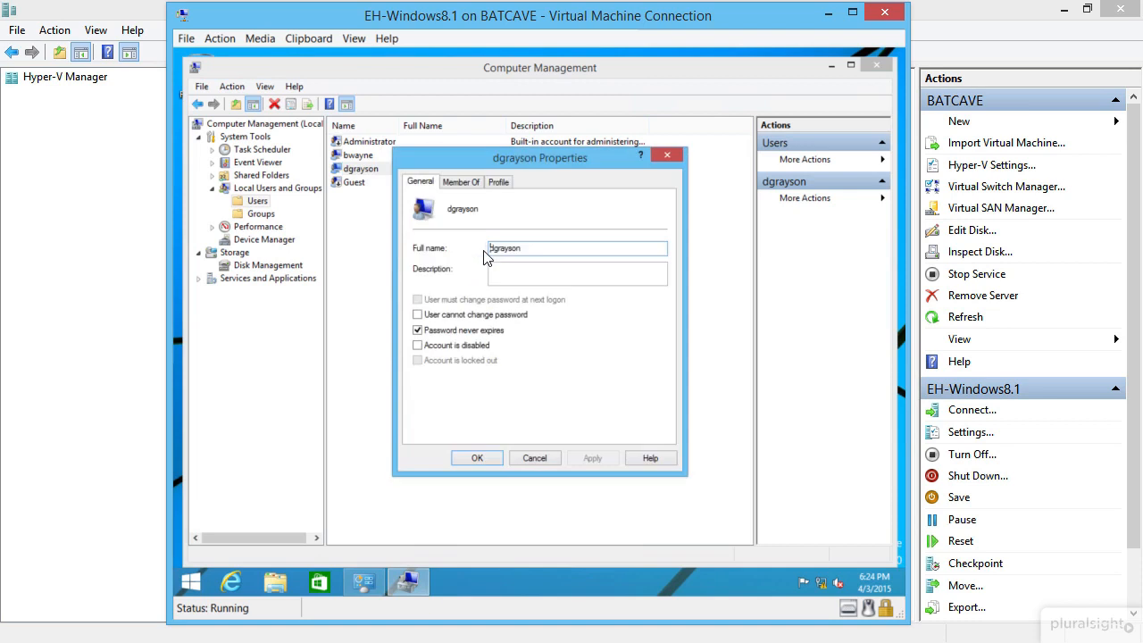
double_click(528, 253)
type("Dick")
type(" Gras")
type("son")
left_click(475, 459)
Step: Create a local user with username, full name and password, no password change required at logon
right_click(391, 227)
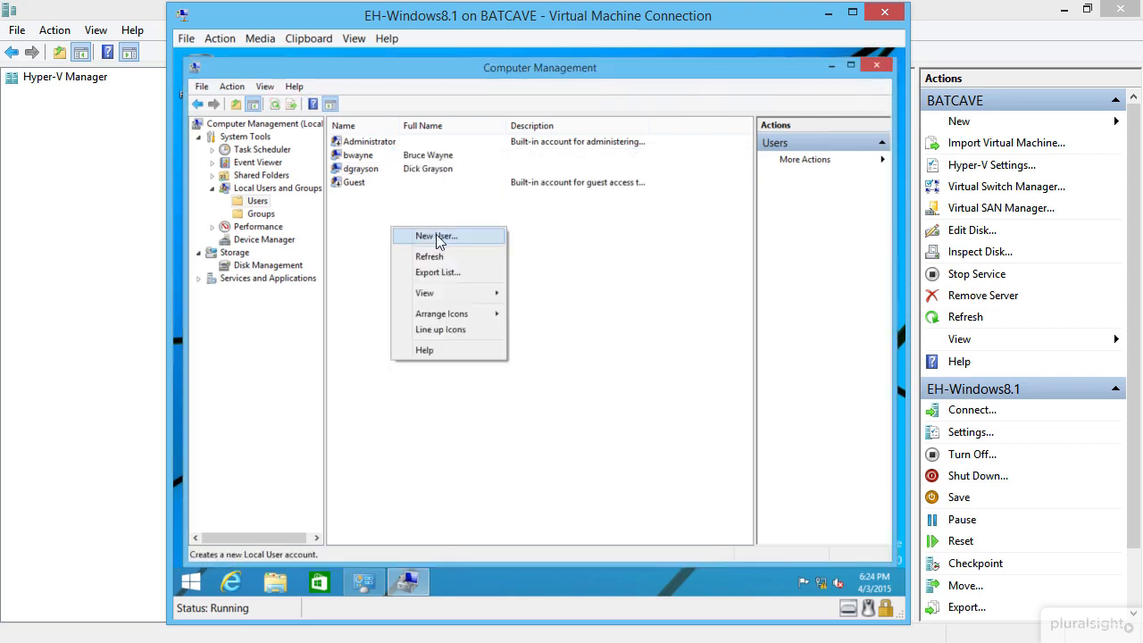
left_click(435, 235)
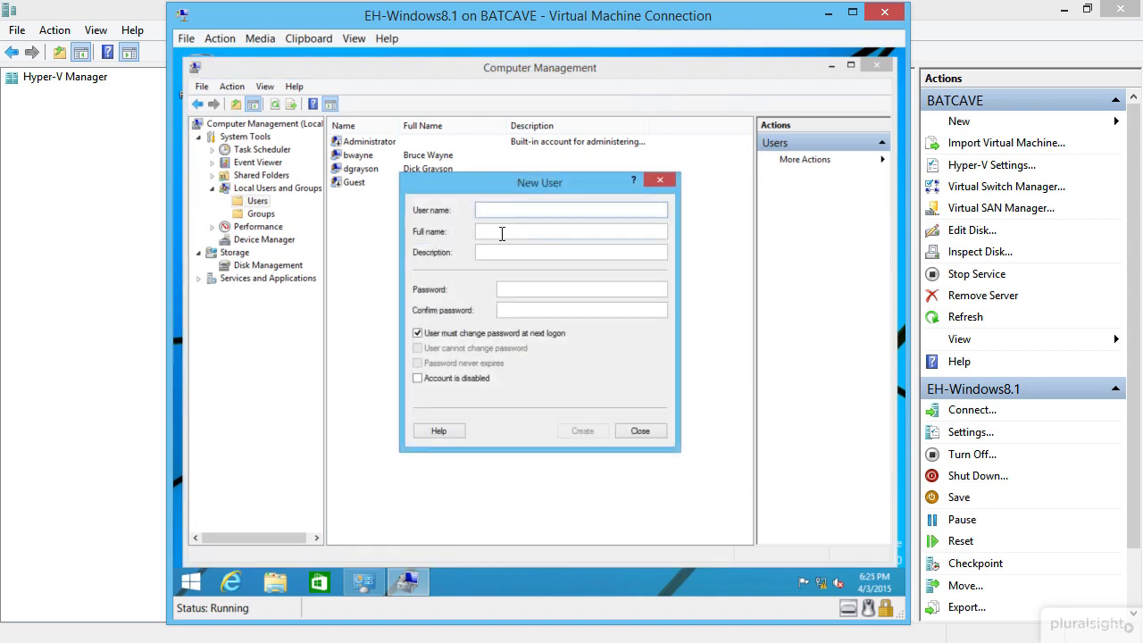
type("H")
type("hjordon")
key("Tab")
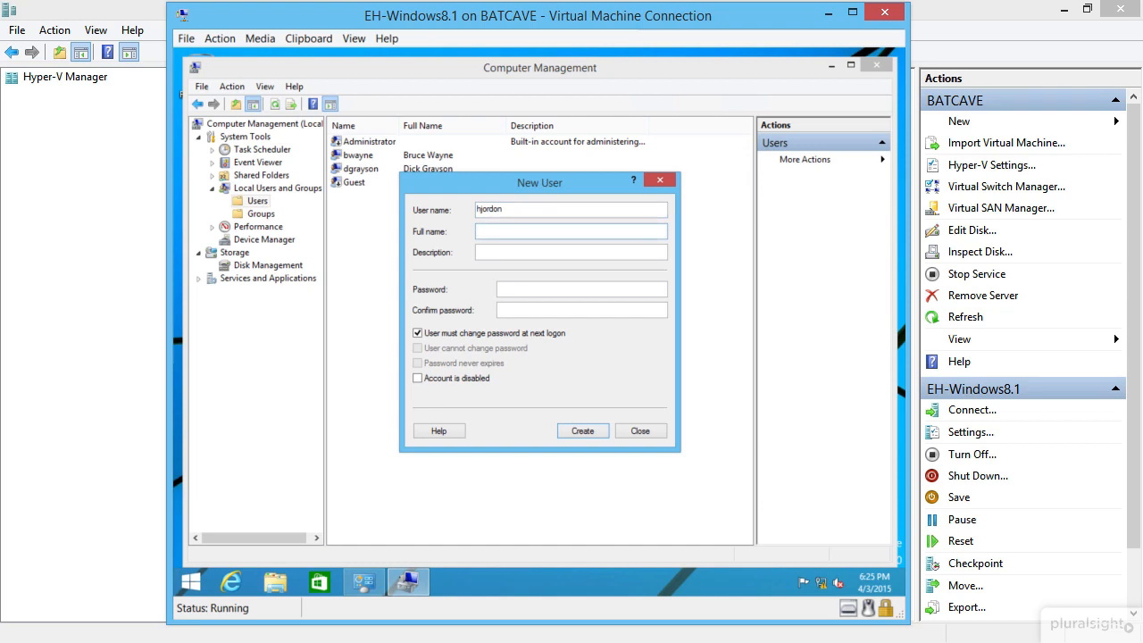
type("Hal Jordon")
key("Tab")
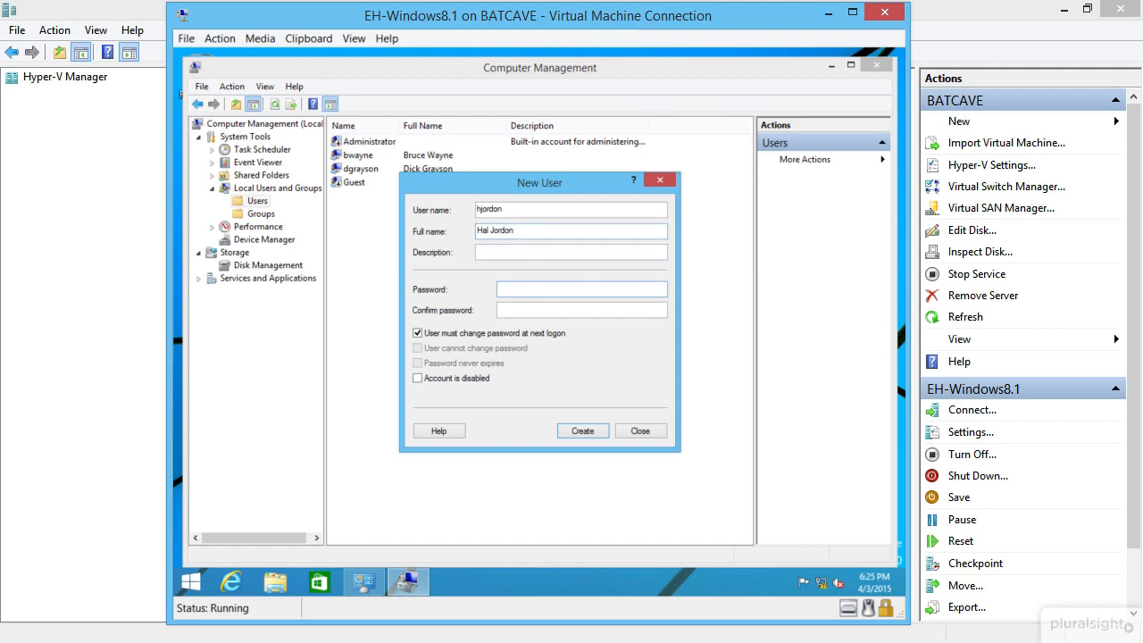
type("Pa$$wPa$$")
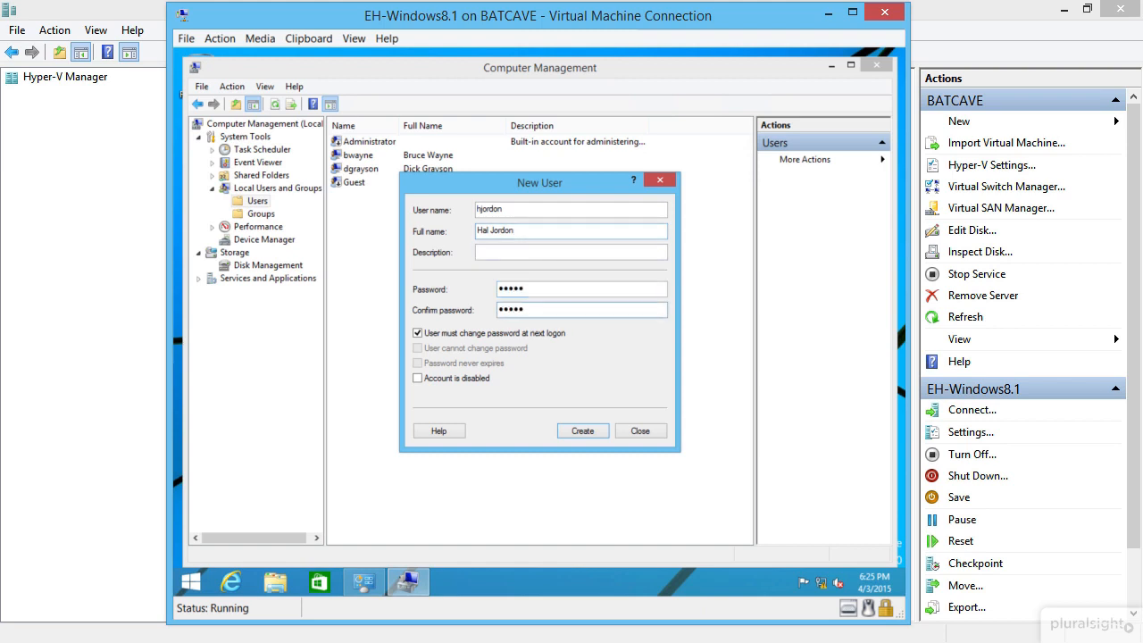
left_click(458, 332)
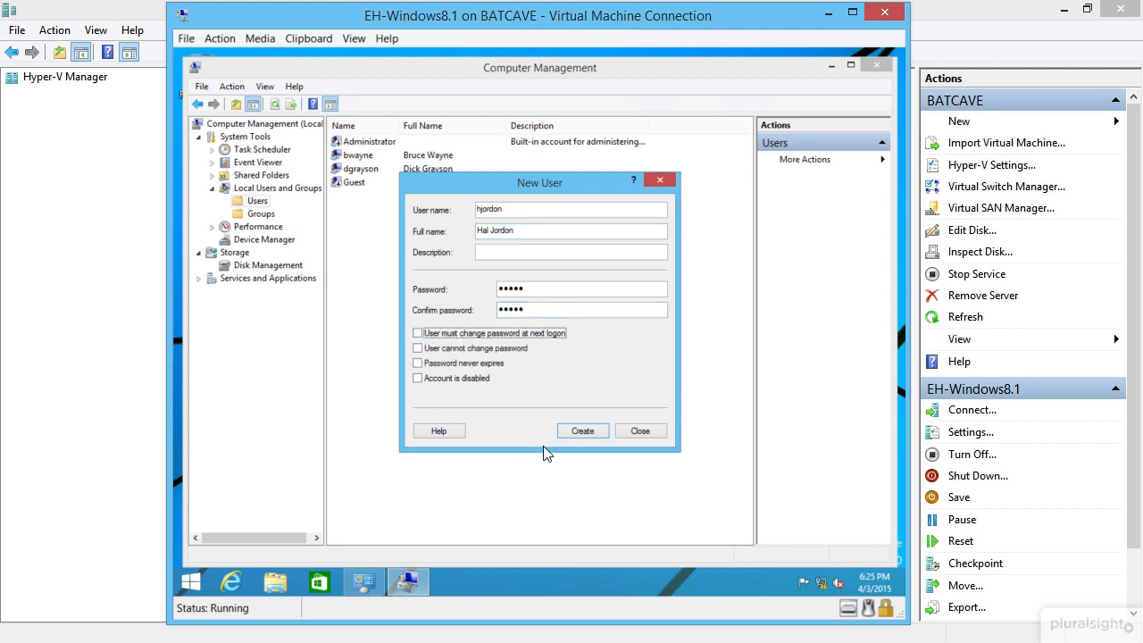
left_click(575, 429)
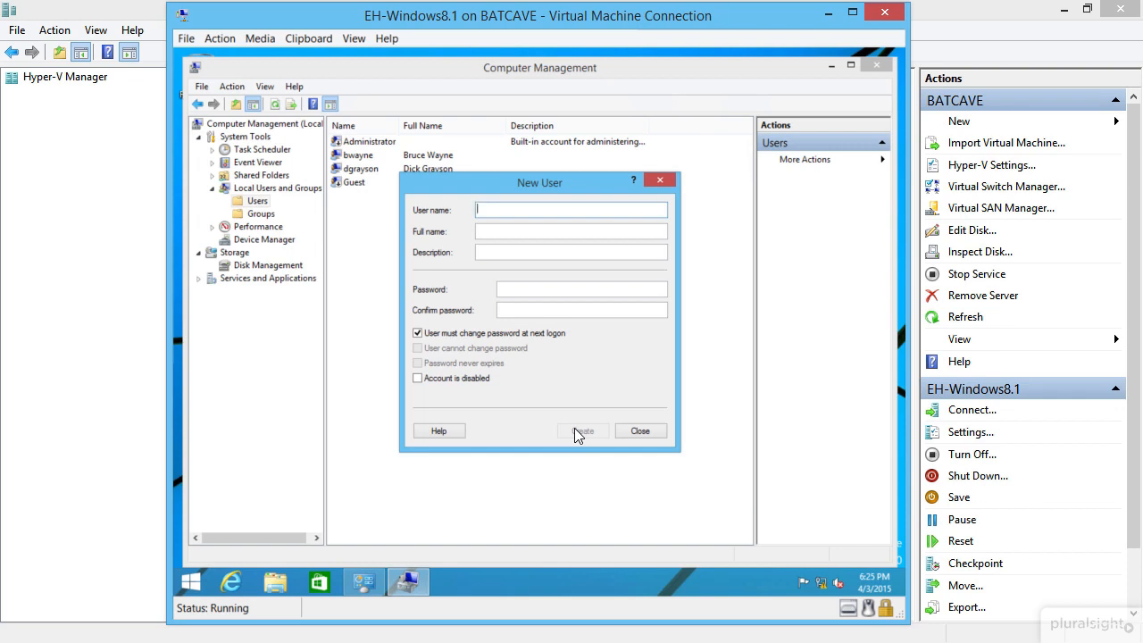
Step: Create a second local user with full name and password, no forced password change, then close the form
type("ckent")
key("Tab")
type("Clark")
key("Tab")
key("shift+Tab")
key("End")
type("Kent")
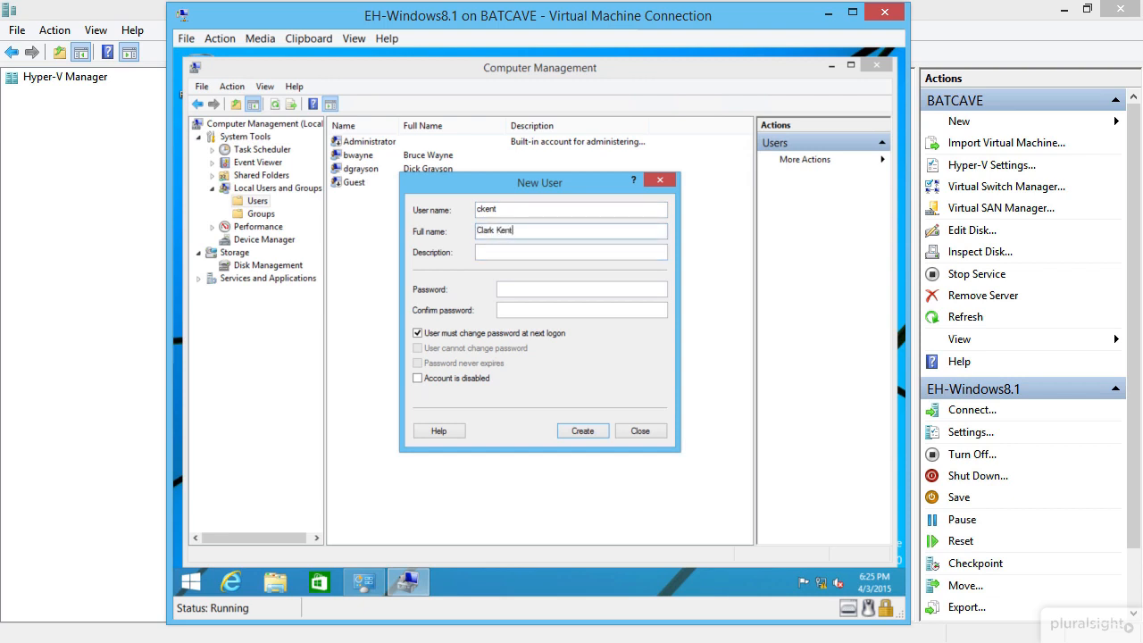
key("Tab")
type("*****")
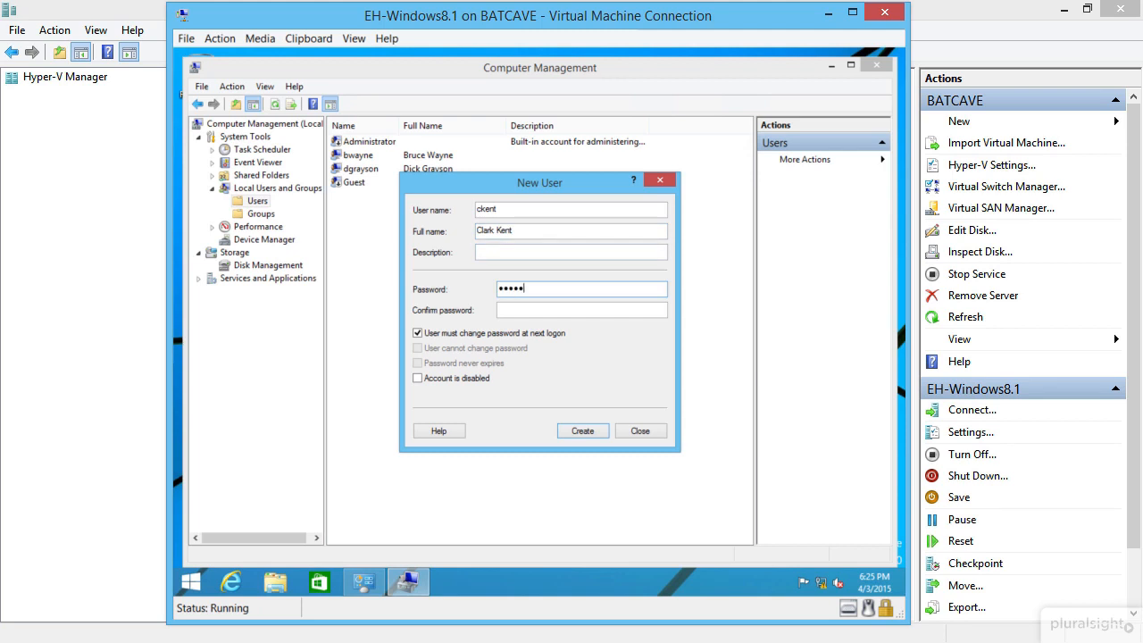
type("*****")
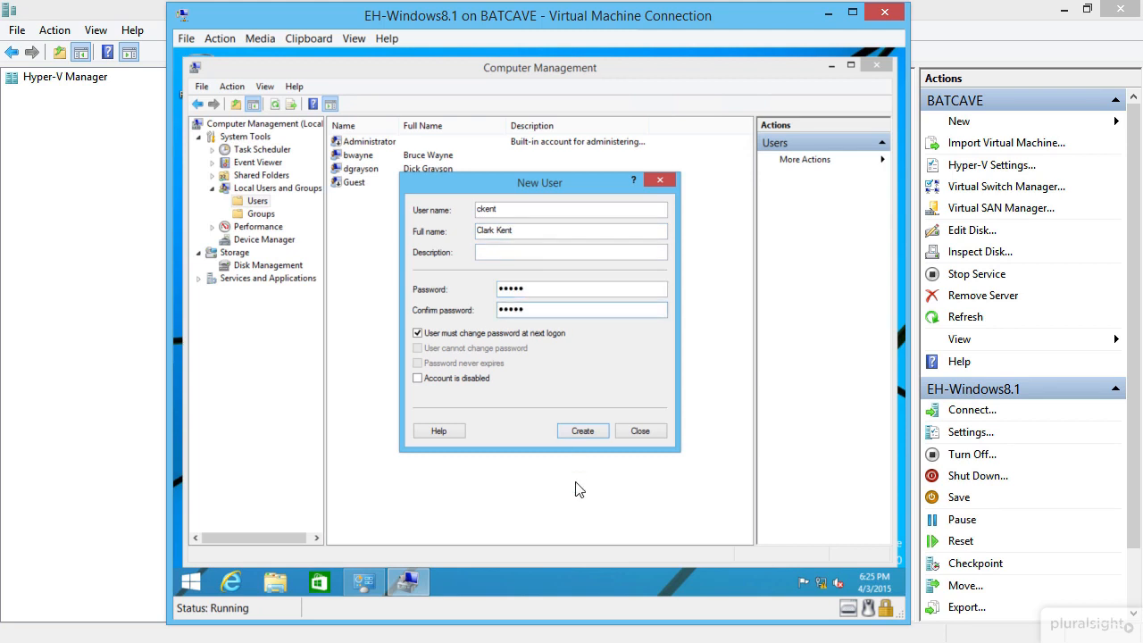
left_click(479, 332)
left_click(572, 431)
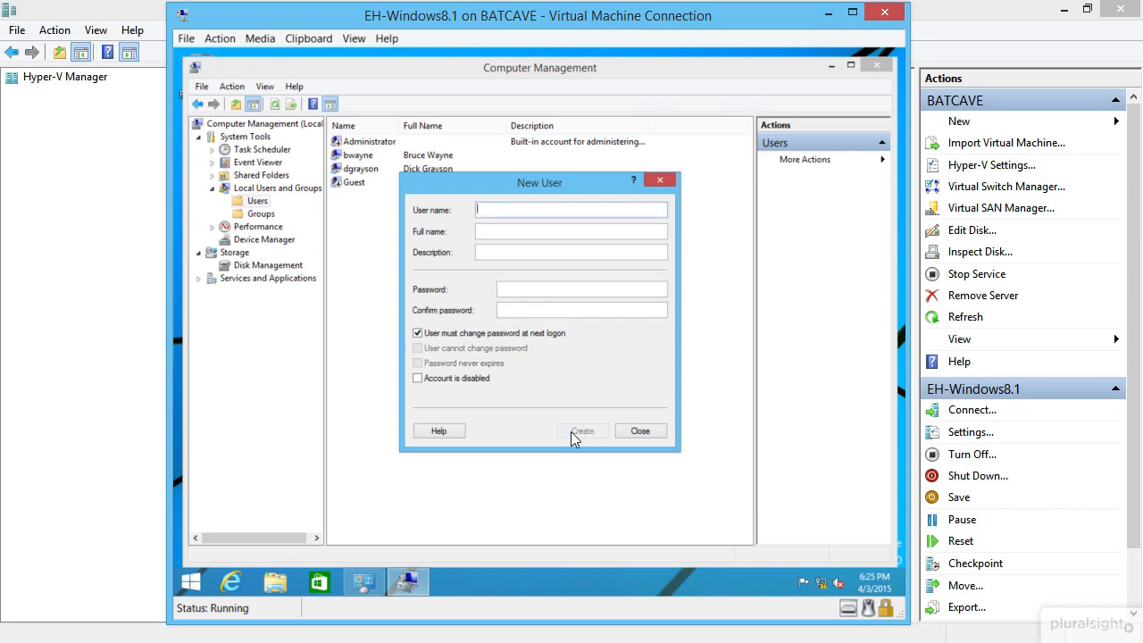
left_click(636, 431)
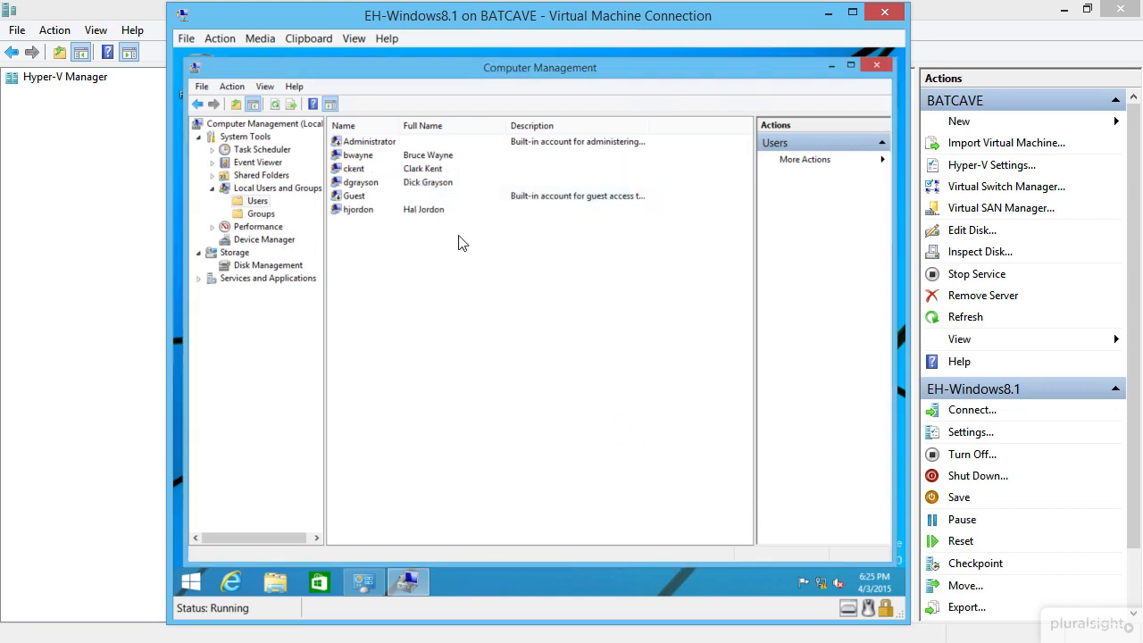
Step: Sort the user list by Full Name, minimize Computer Management and close Administrative Tools
left_click(437, 128)
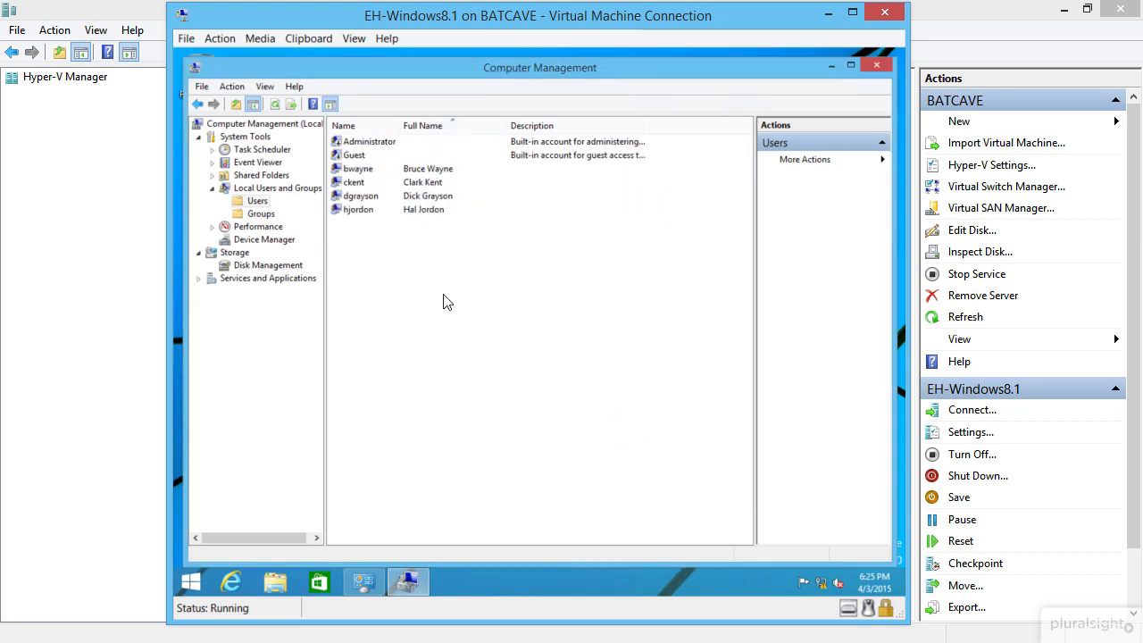
left_click(829, 65)
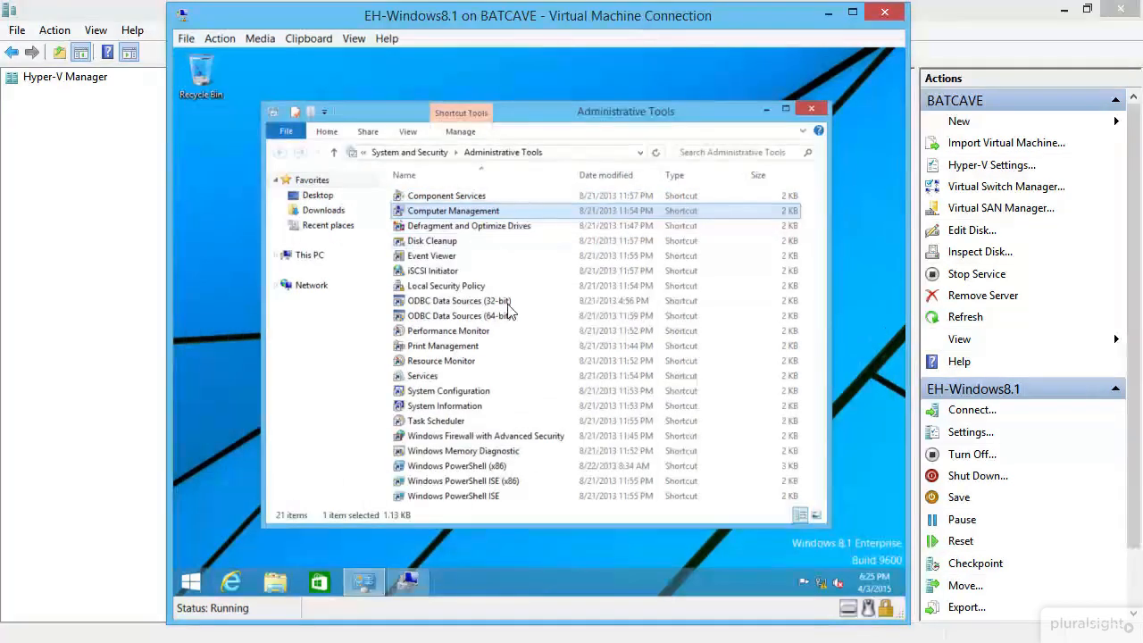
left_click(812, 110)
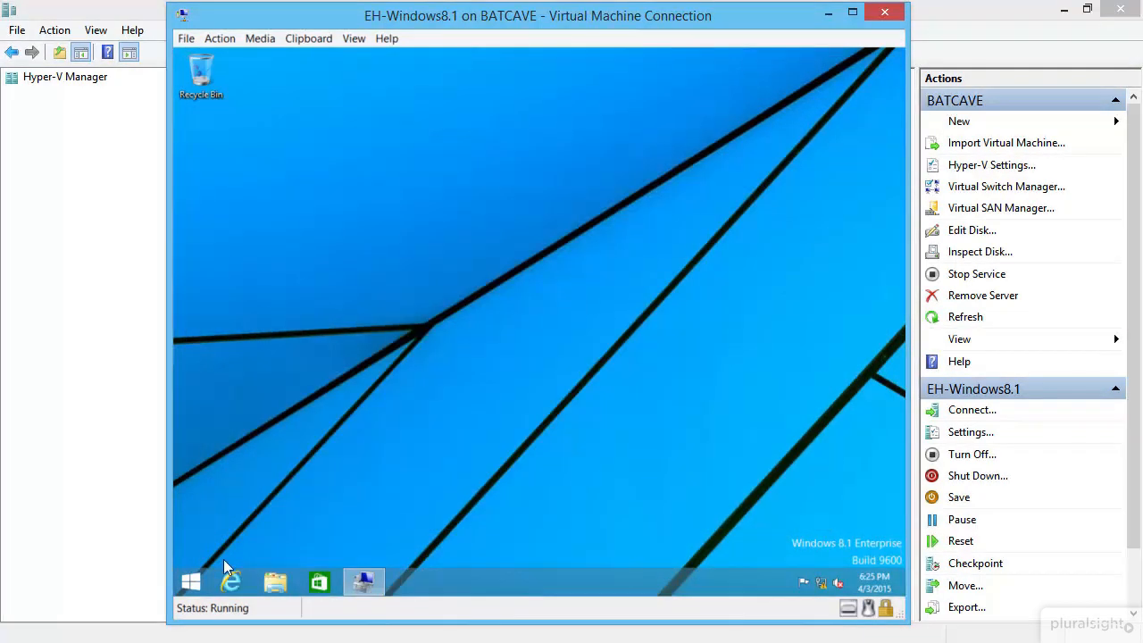
Step: Open screen saver settings via a 'screen saver' search, confirm it is (None) and cancel
left_click(192, 583)
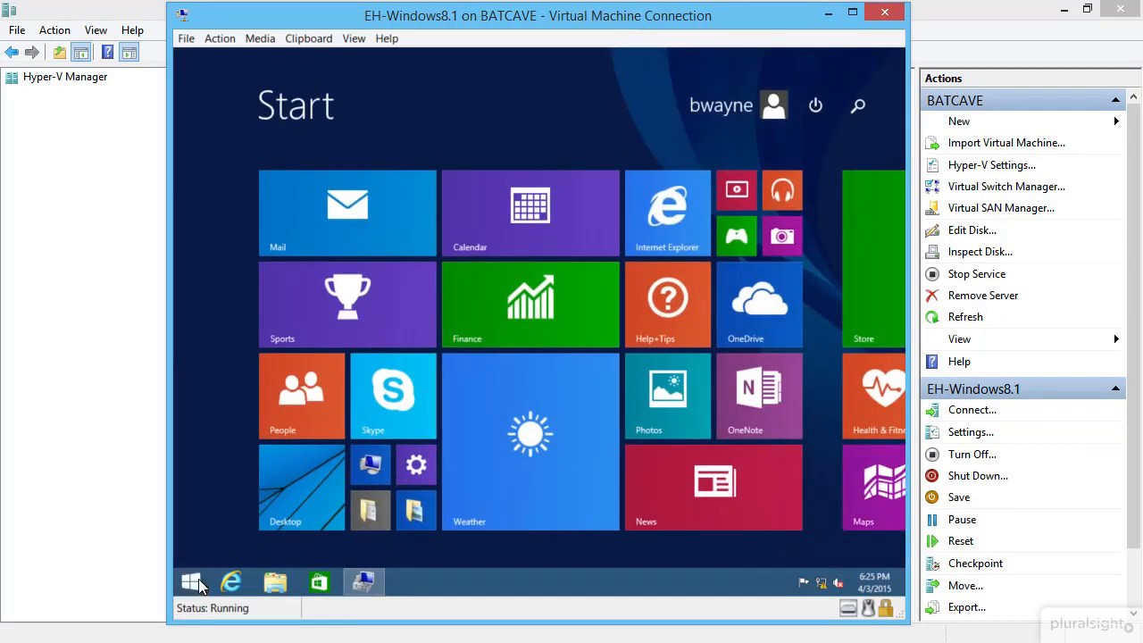
type("screen")
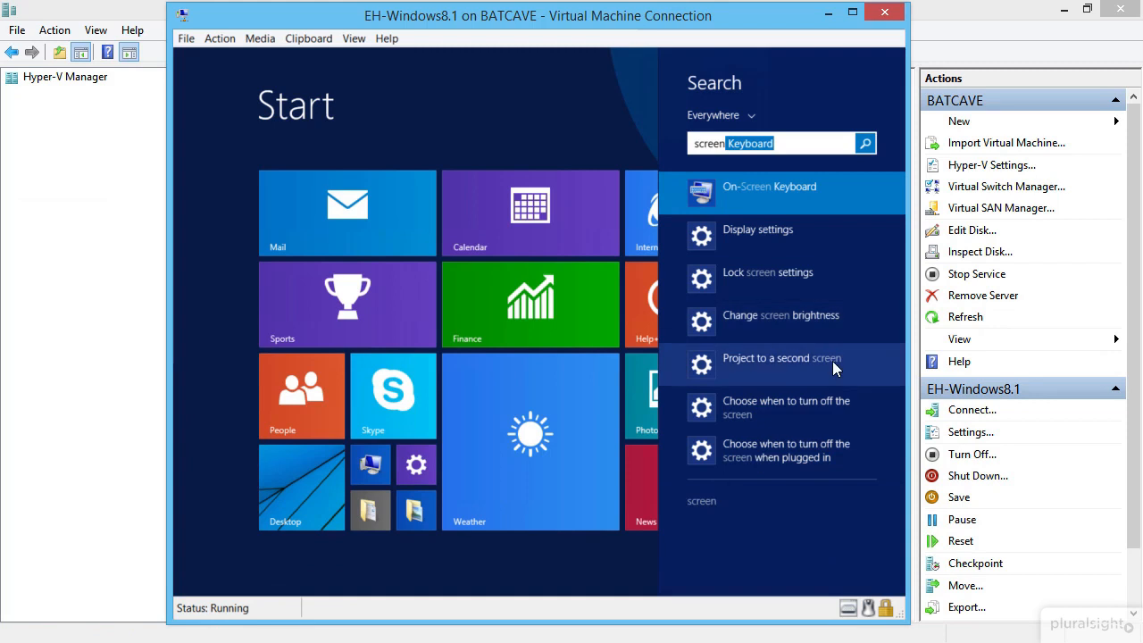
type(" saver")
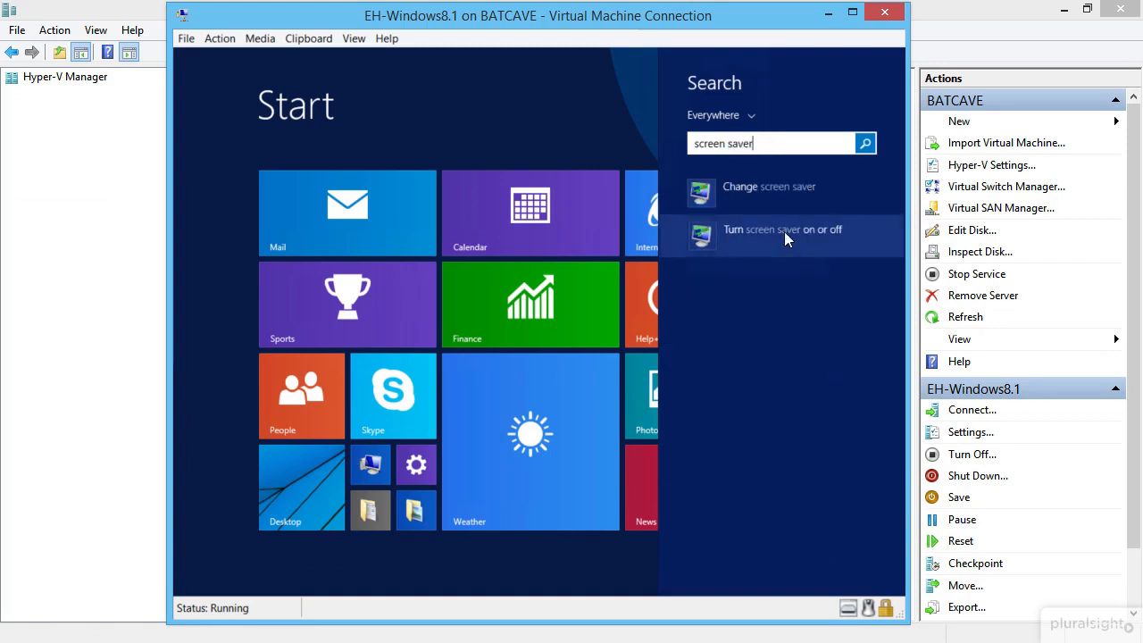
left_click(784, 233)
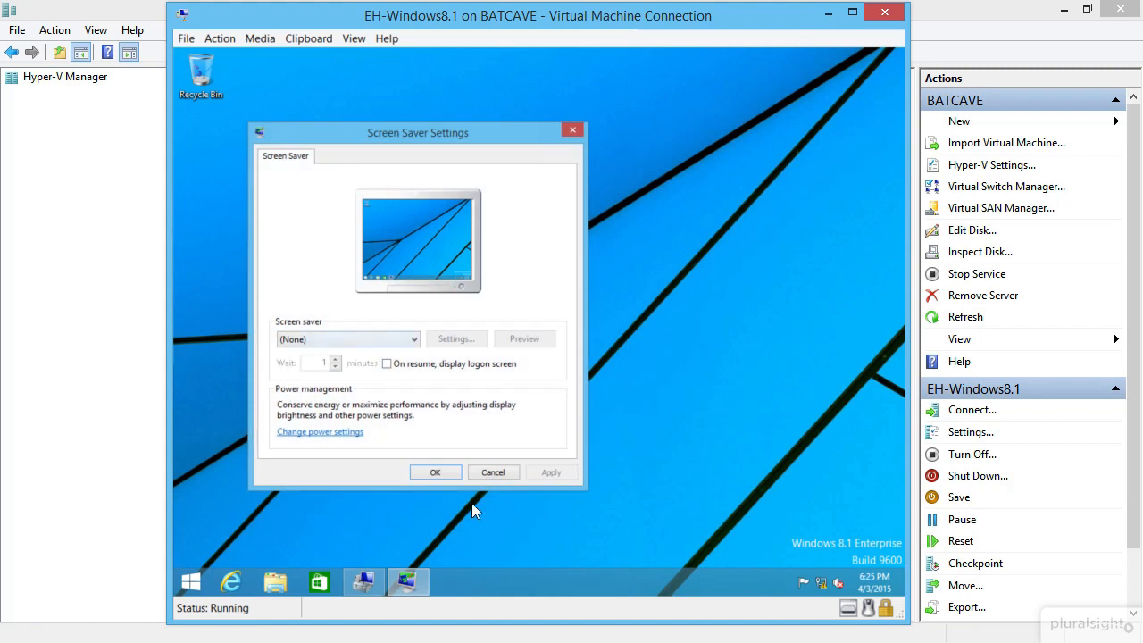
left_click(494, 472)
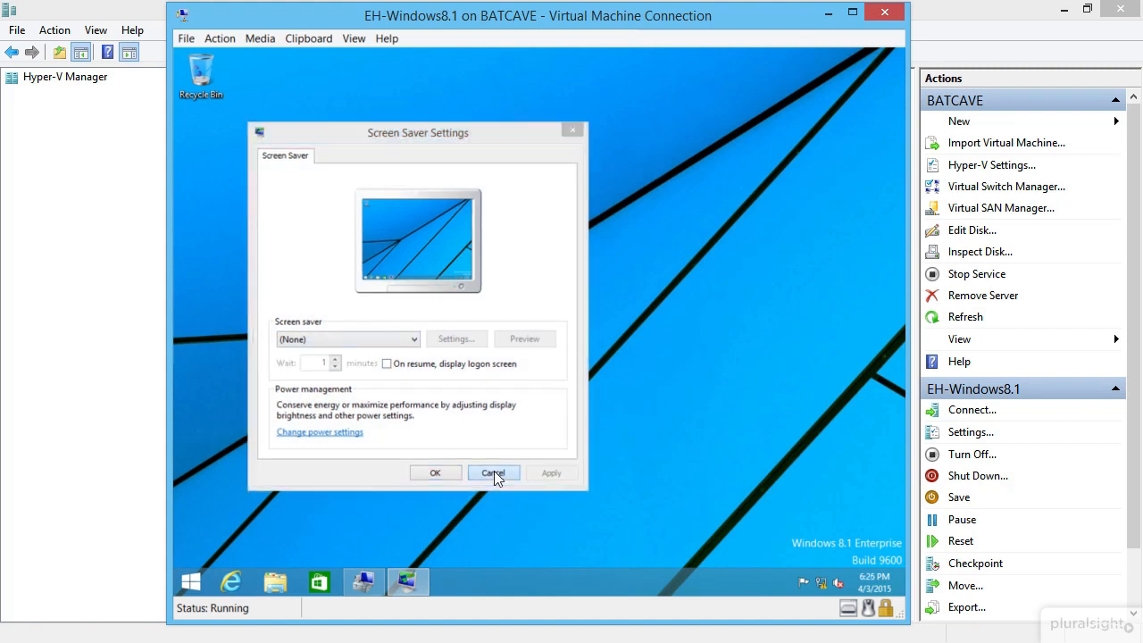
left_click(197, 580)
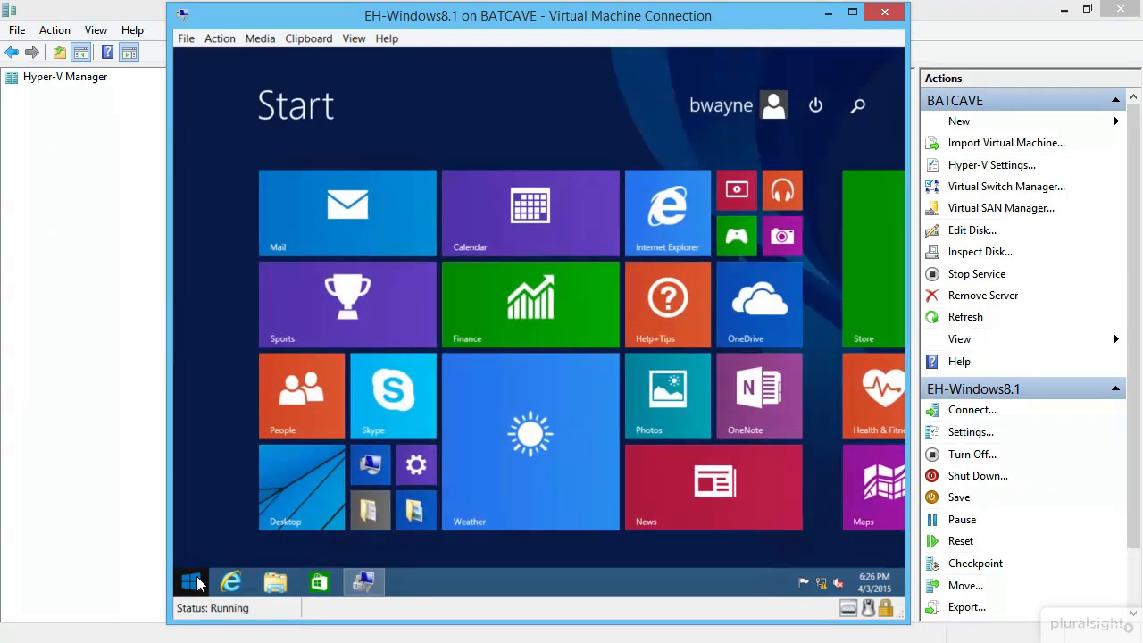
Step: Search the VM's Start screen for 'powershell' and launch Windows PowerShell
type("powerh")
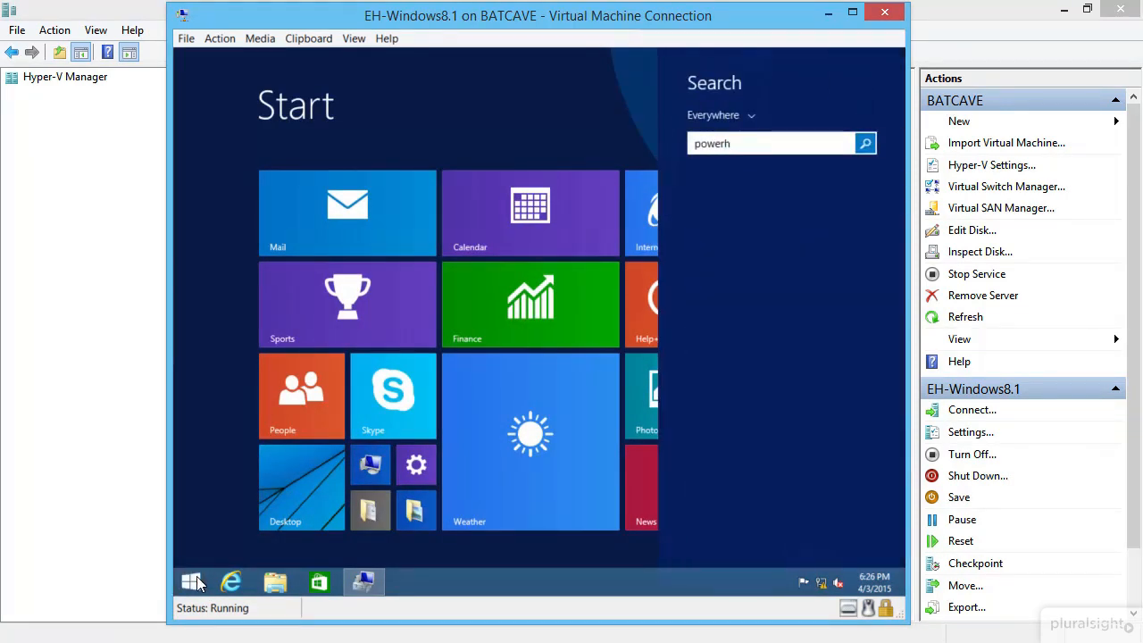
key("BackSpace")
type("sshell")
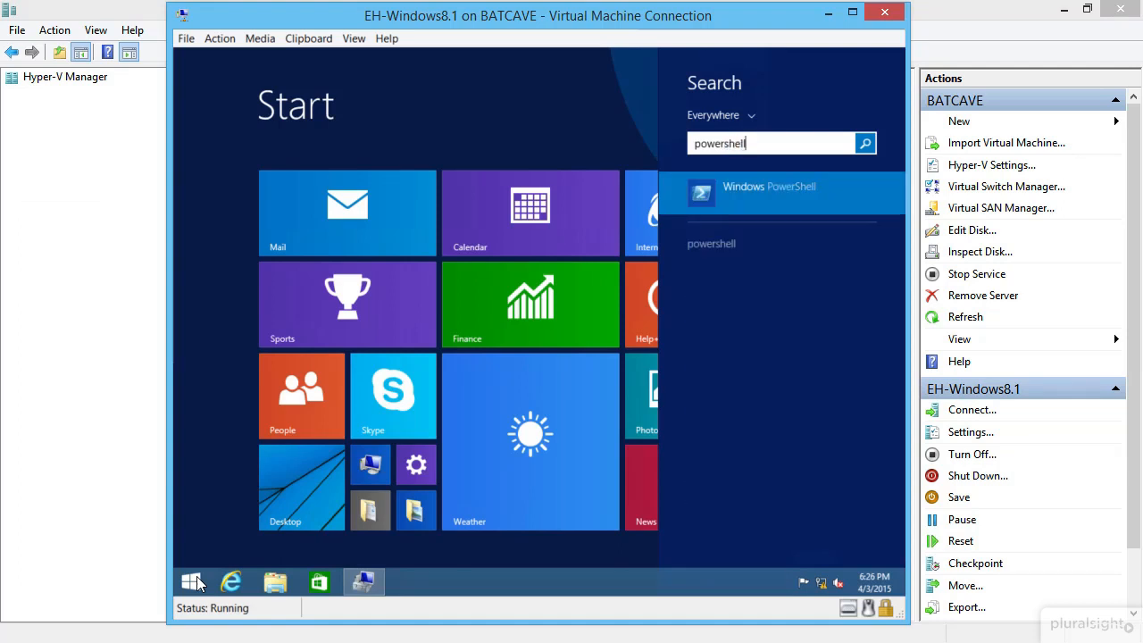
right_click(767, 200)
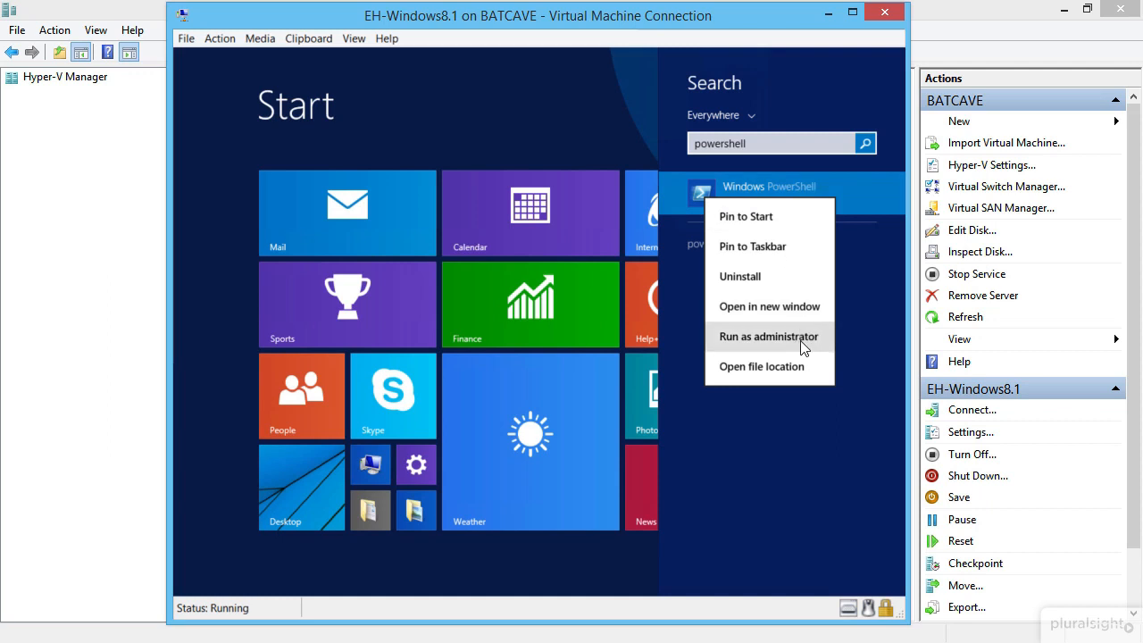
key("Escape")
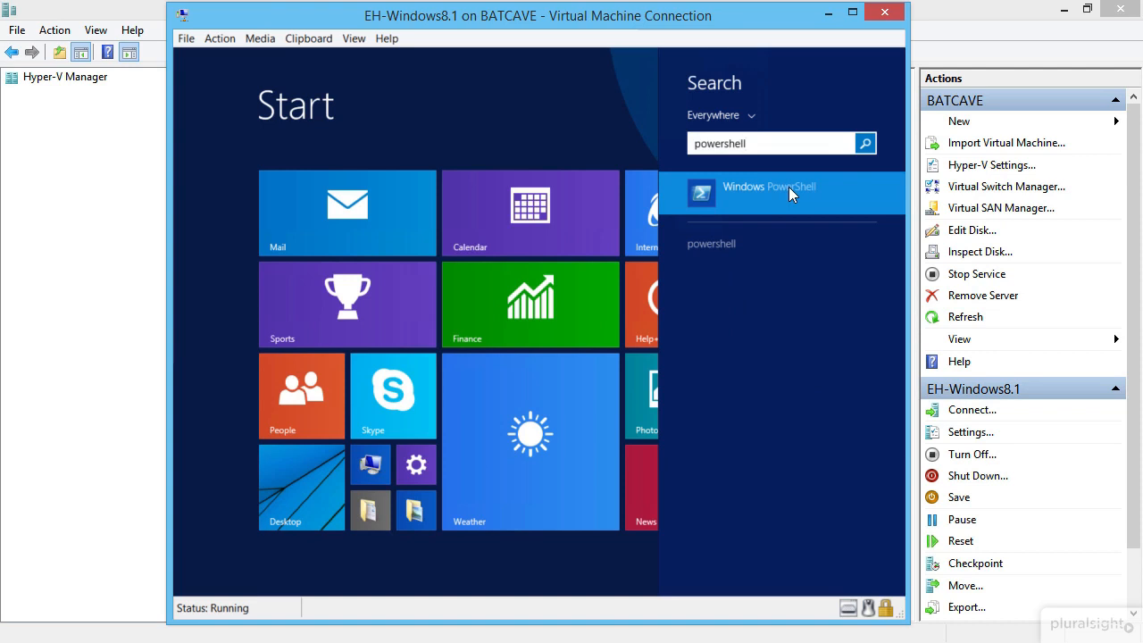
left_click(788, 186)
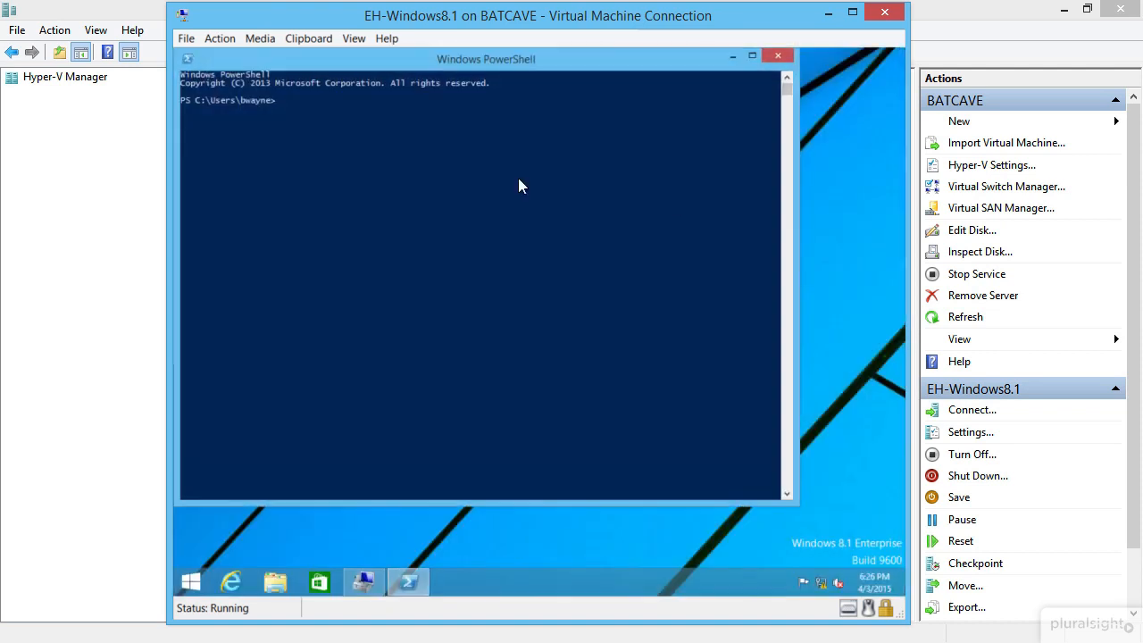
Step: Give the PowerShell console font size 20 with yellow text on a black background
left_click(187, 58)
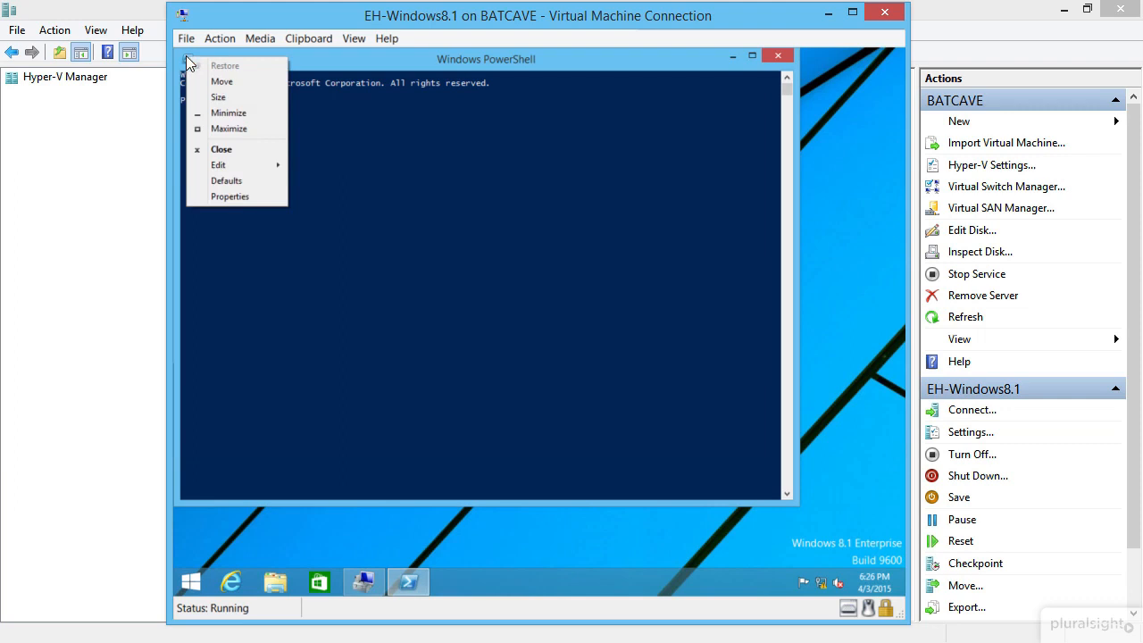
left_click(239, 193)
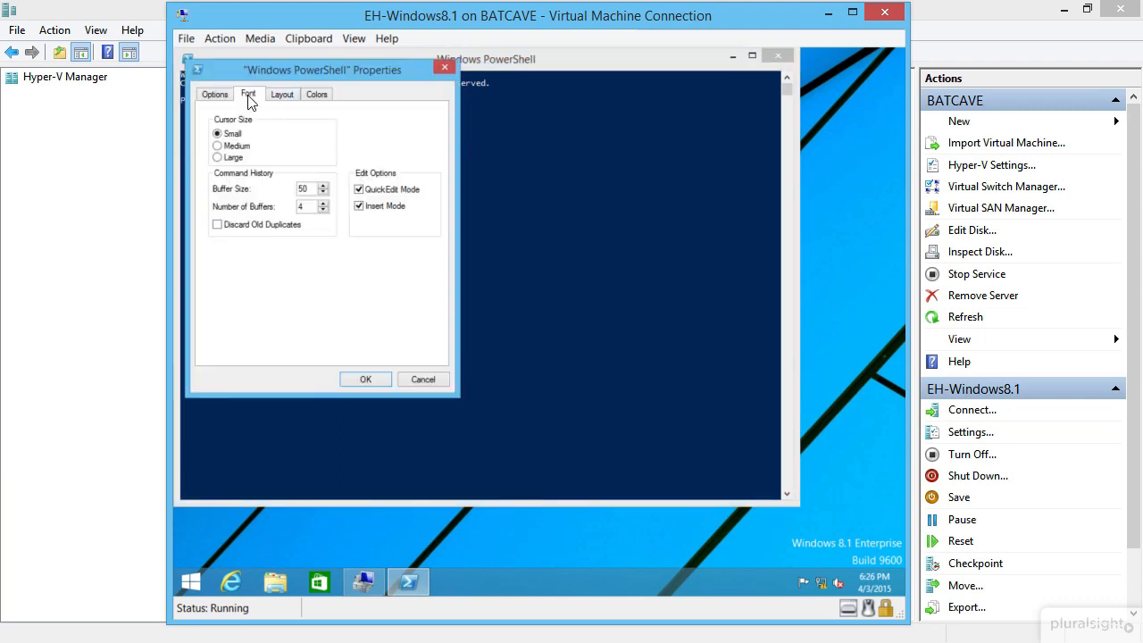
left_click(248, 93)
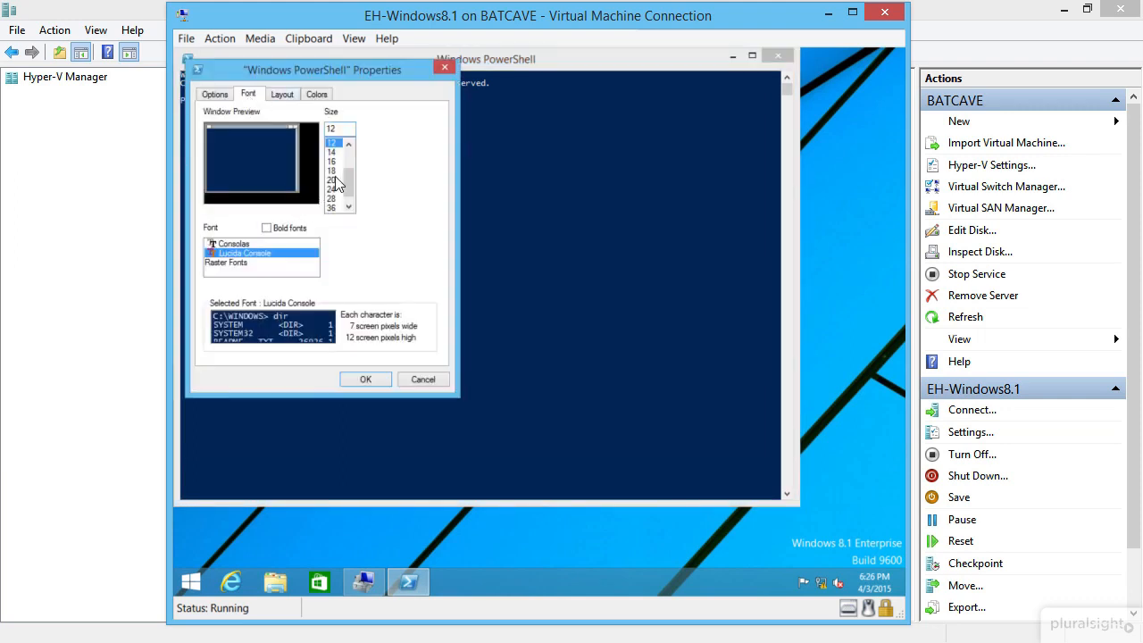
left_click(332, 179)
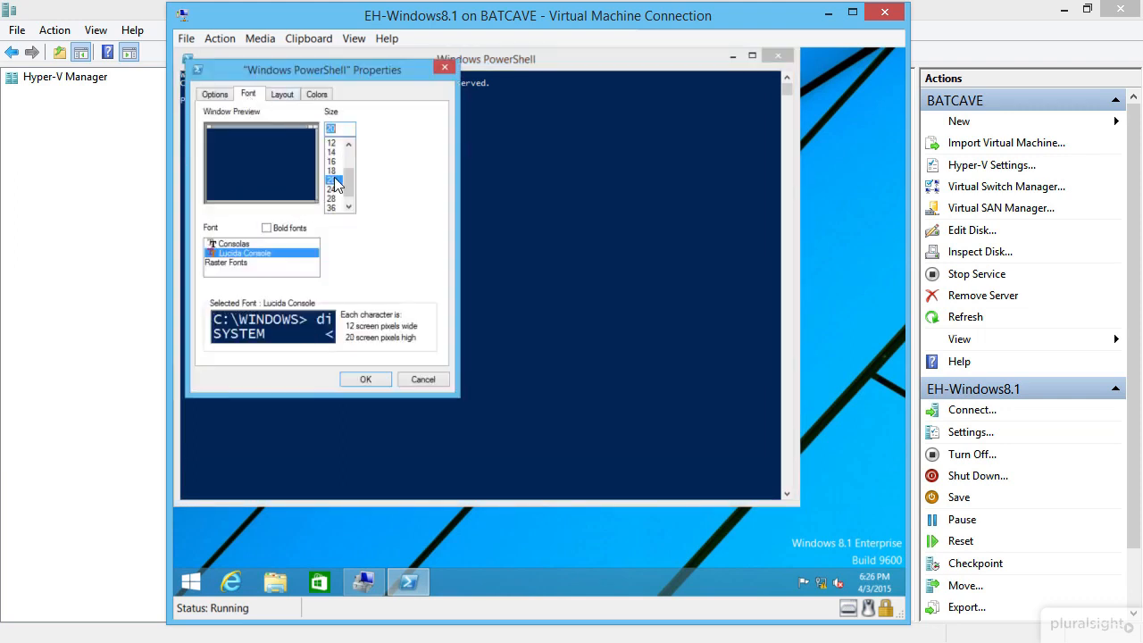
left_click(317, 96)
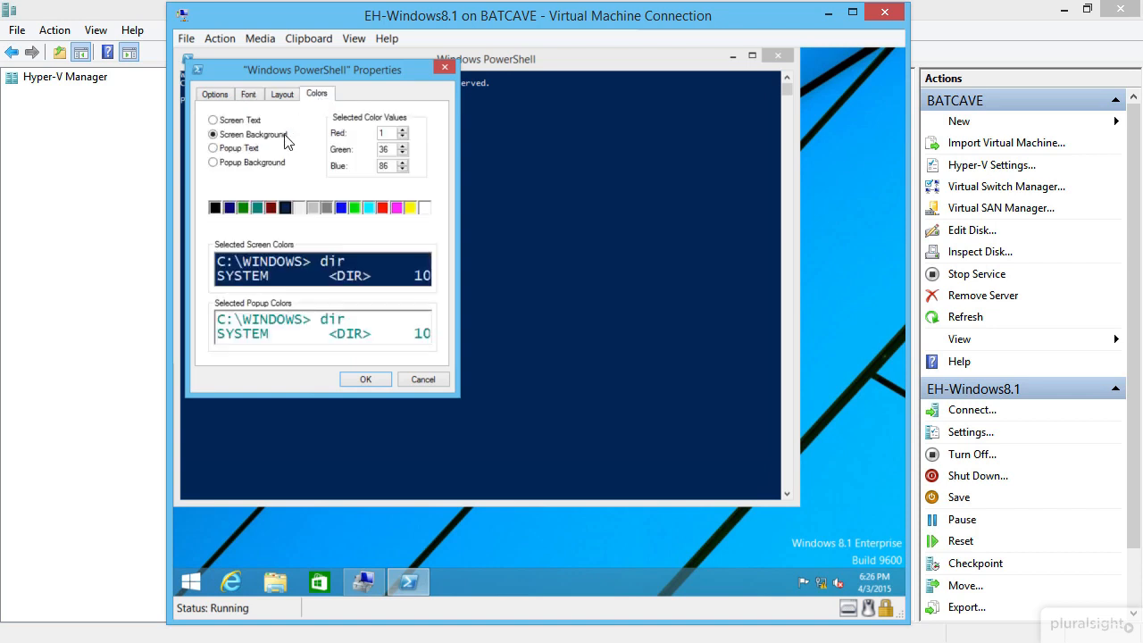
left_click(217, 209)
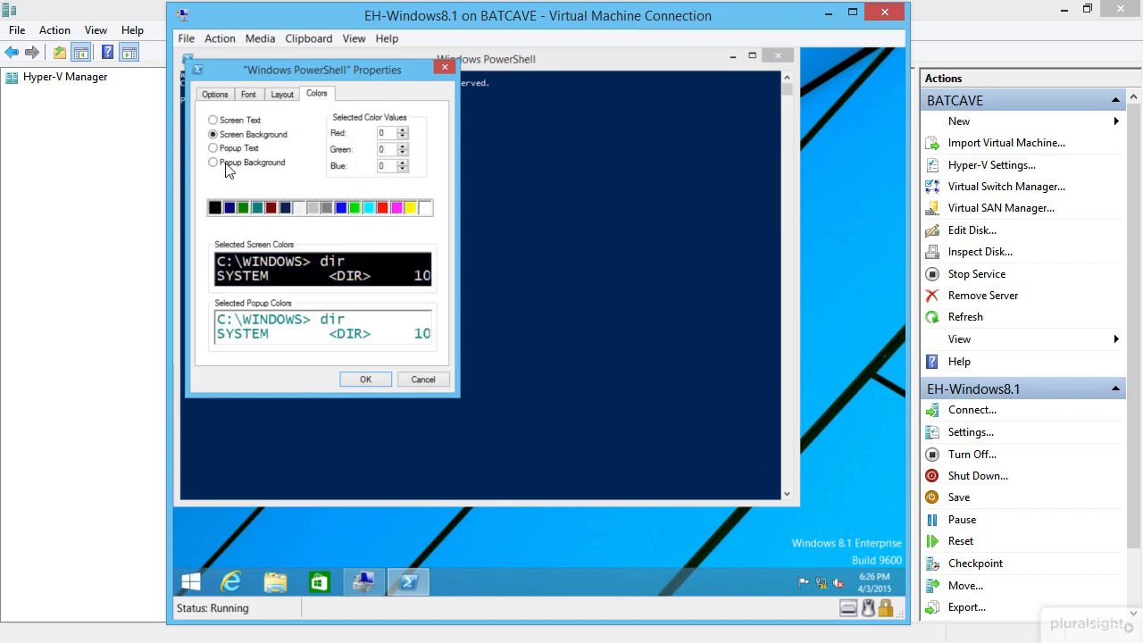
left_click(227, 121)
left_click(410, 208)
left_click(361, 379)
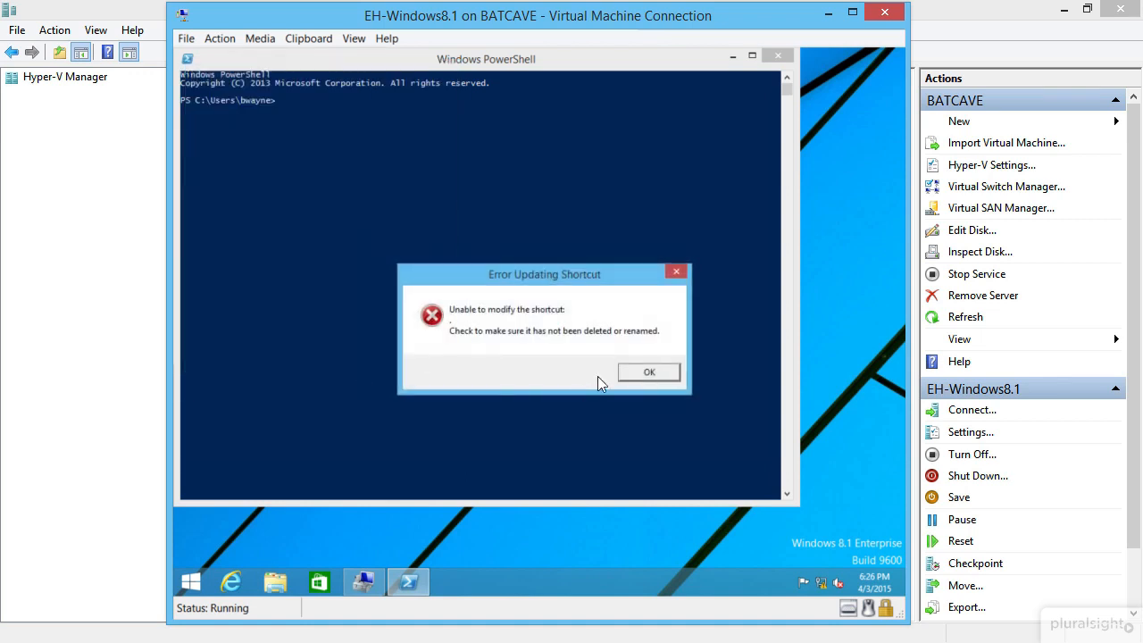
left_click(647, 372)
left_click(451, 222)
Step: Ping 192.168.0.10 from the VM, then stop the ping
type("ping 192.168.0.10")
key("Return")
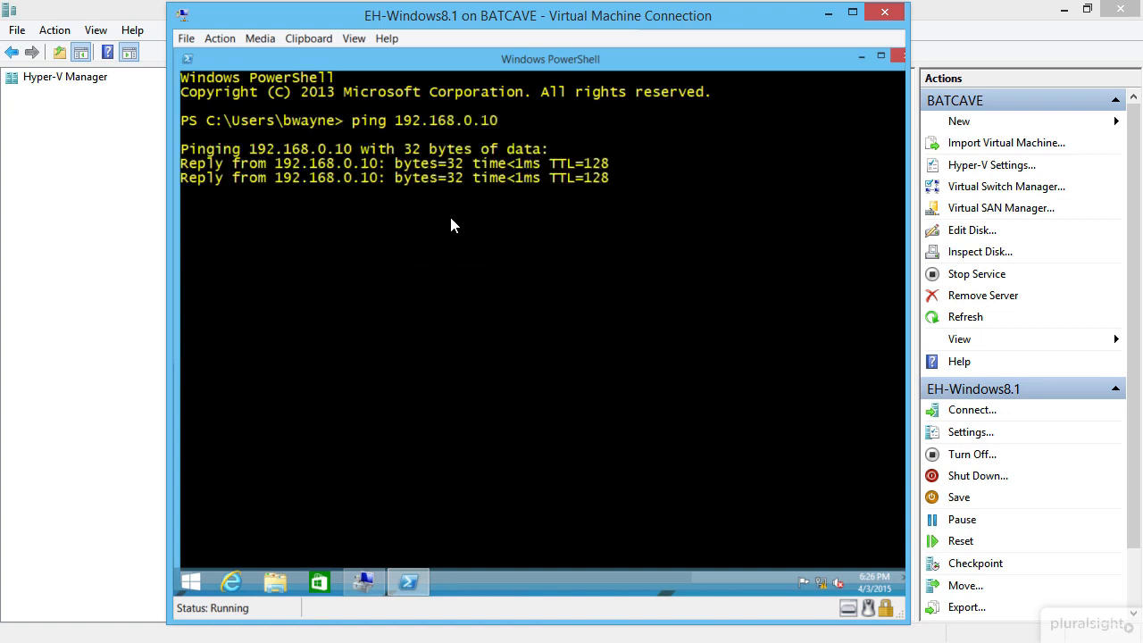
key("ctrl+c")
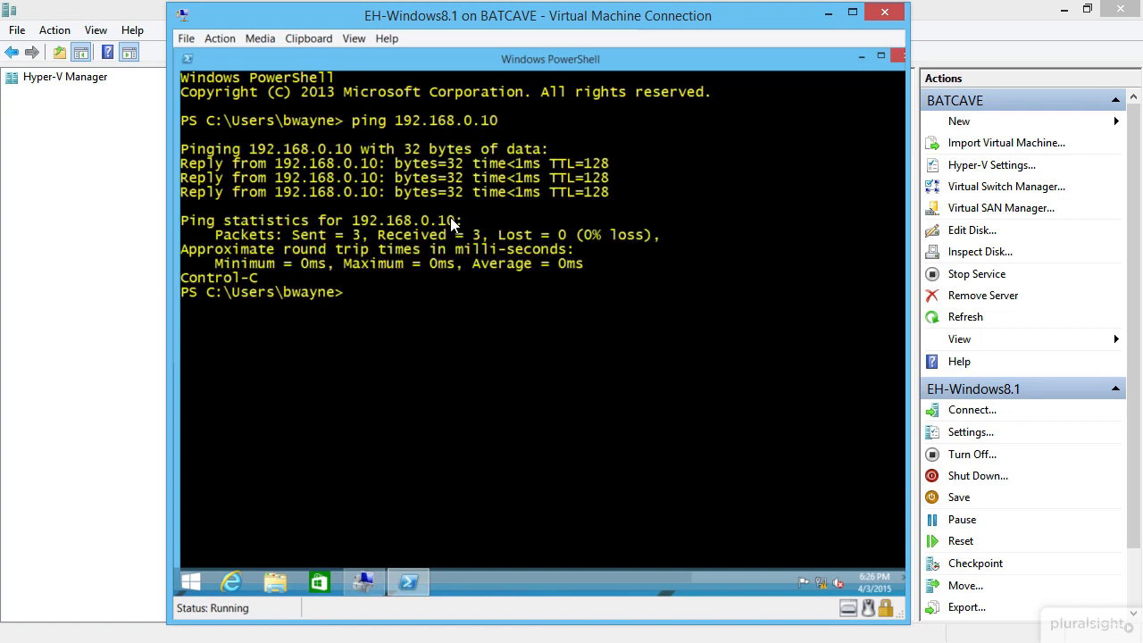
Step: Rerun the ping against 192.168.0.15, then stop it
key("Up")
key("BackSpace")
type("5")
key("Return")
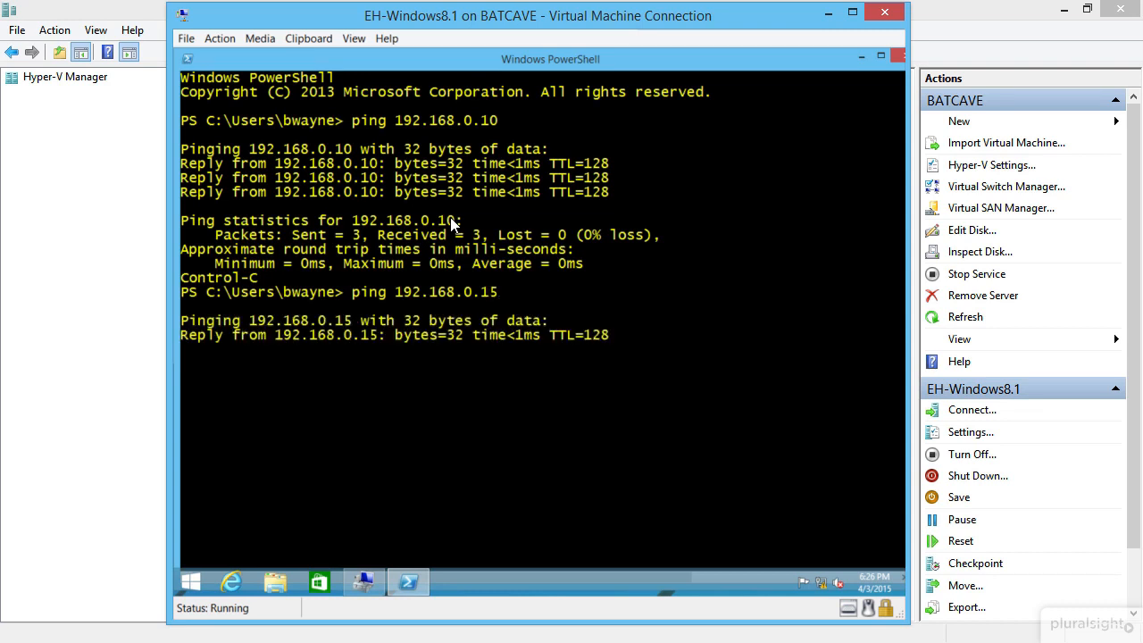
key("ctrl+c")
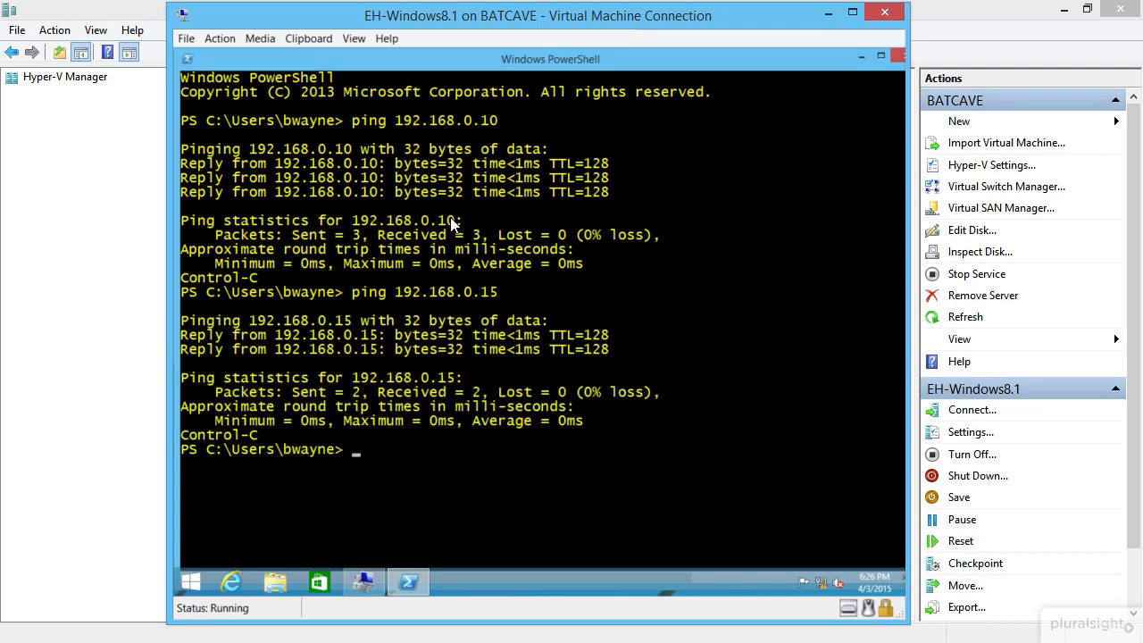
Step: Clear the console with cls and minimize PowerShell
type("exi")
key("BackSpace")
key("BackSpace")
key("BackSpace")
type("cls")
key("Return")
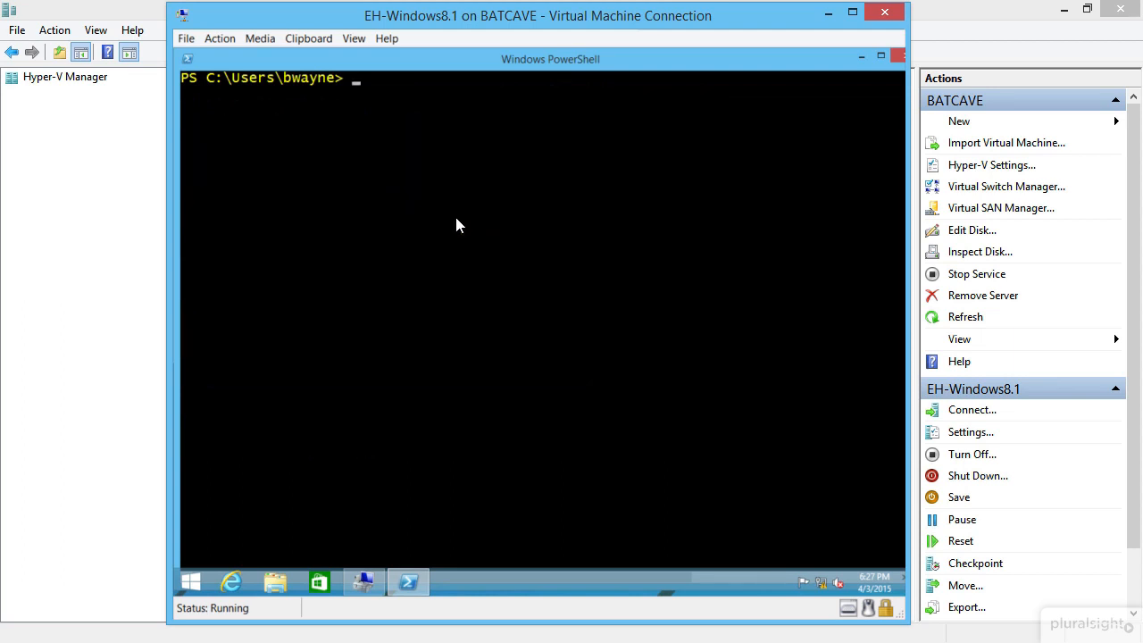
left_click(859, 58)
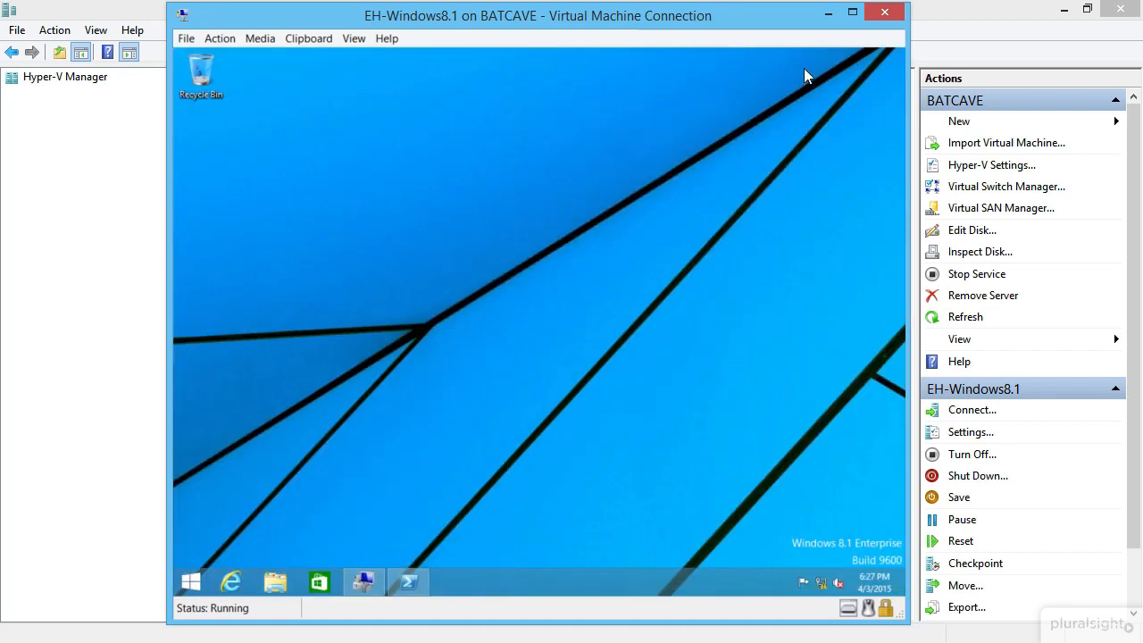